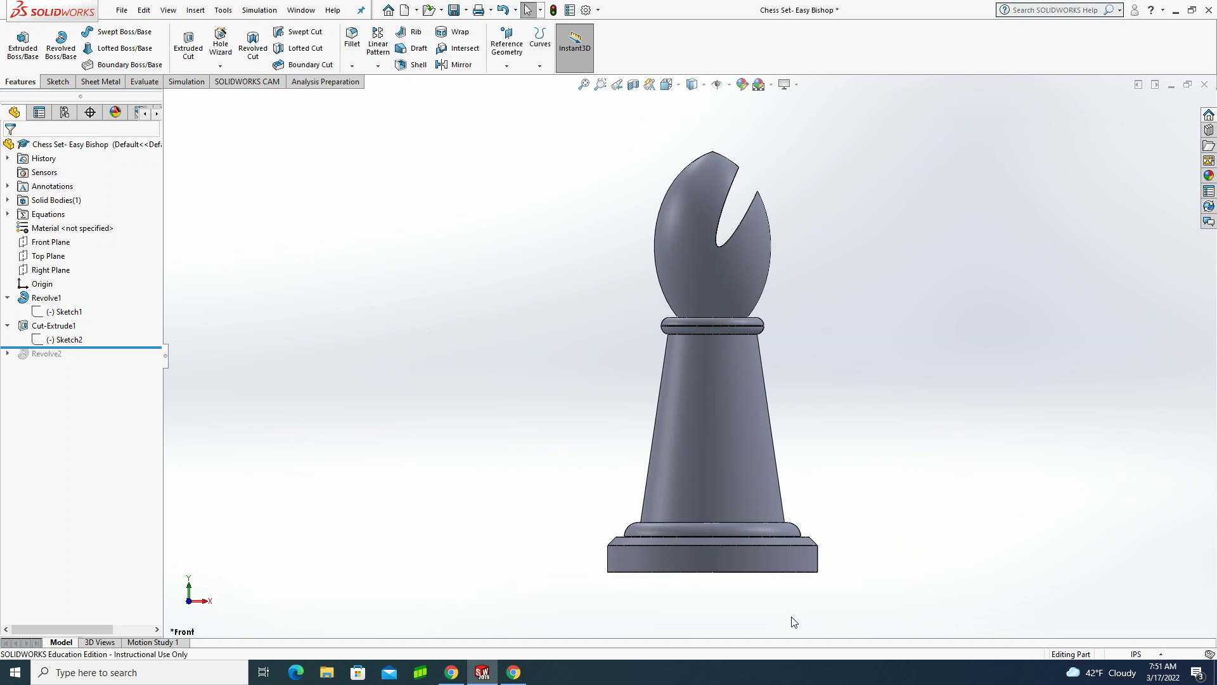
- Create a new blank part document (Part3)
left_click(404, 10)
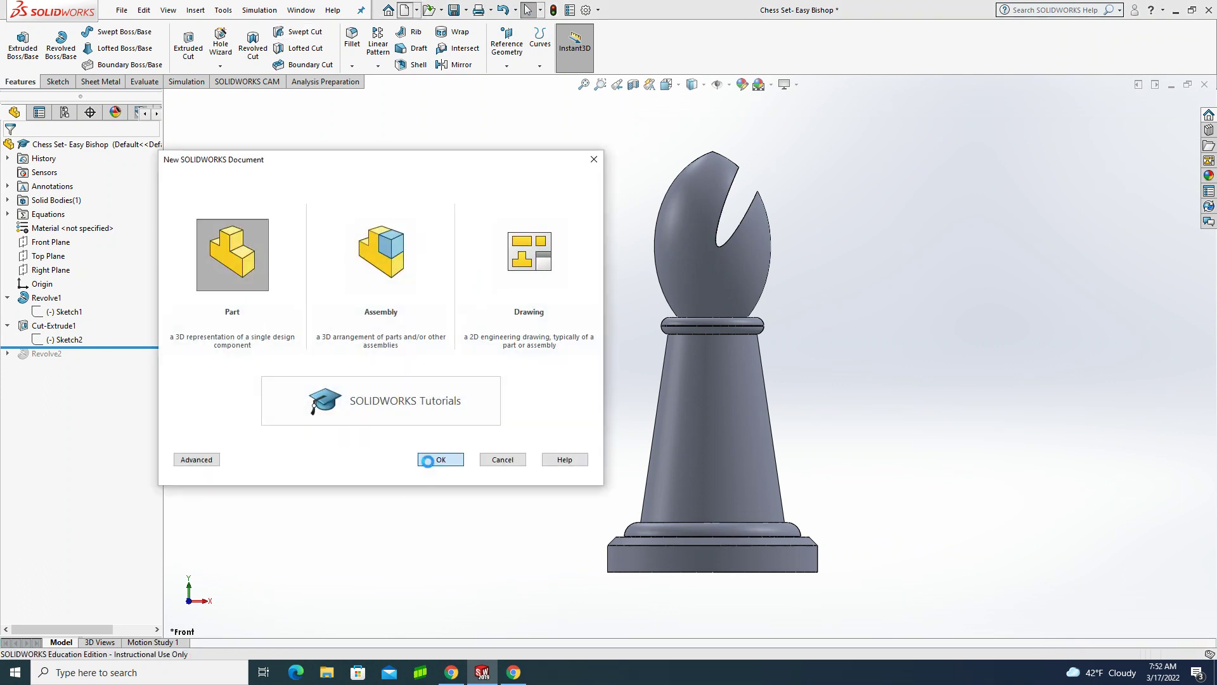
left_click(440, 457)
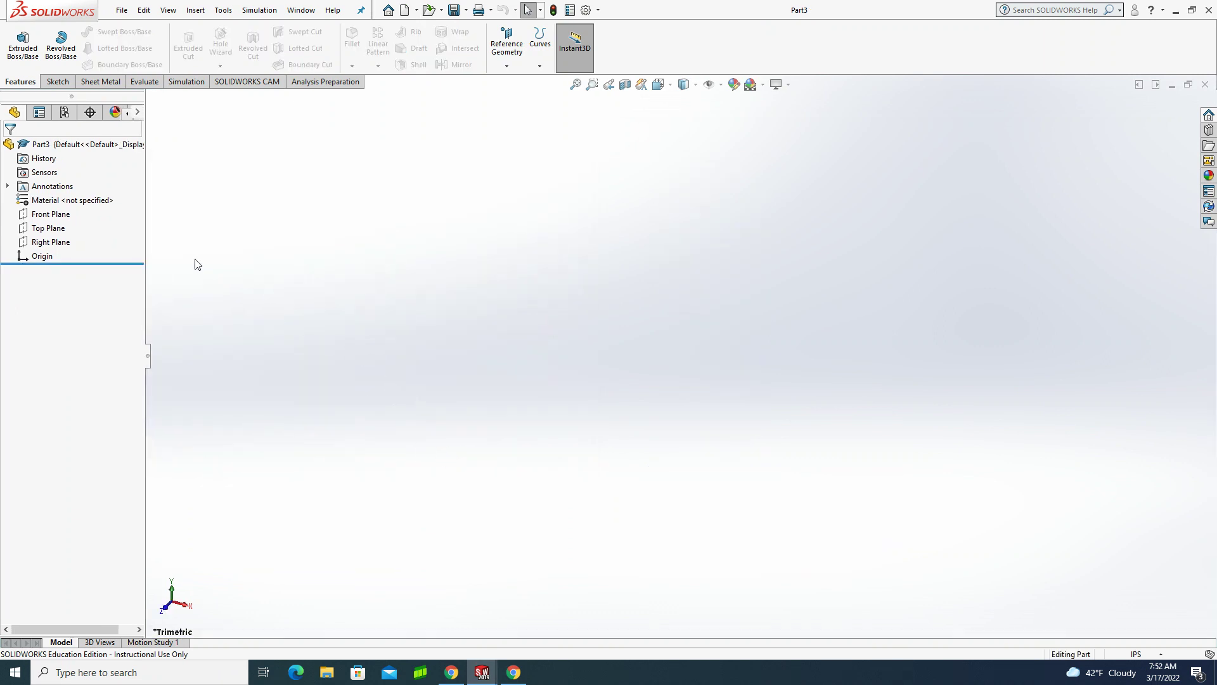
- Start a sketch on the Front Plane and draw a centerline upward from the origin
left_click(30, 216)
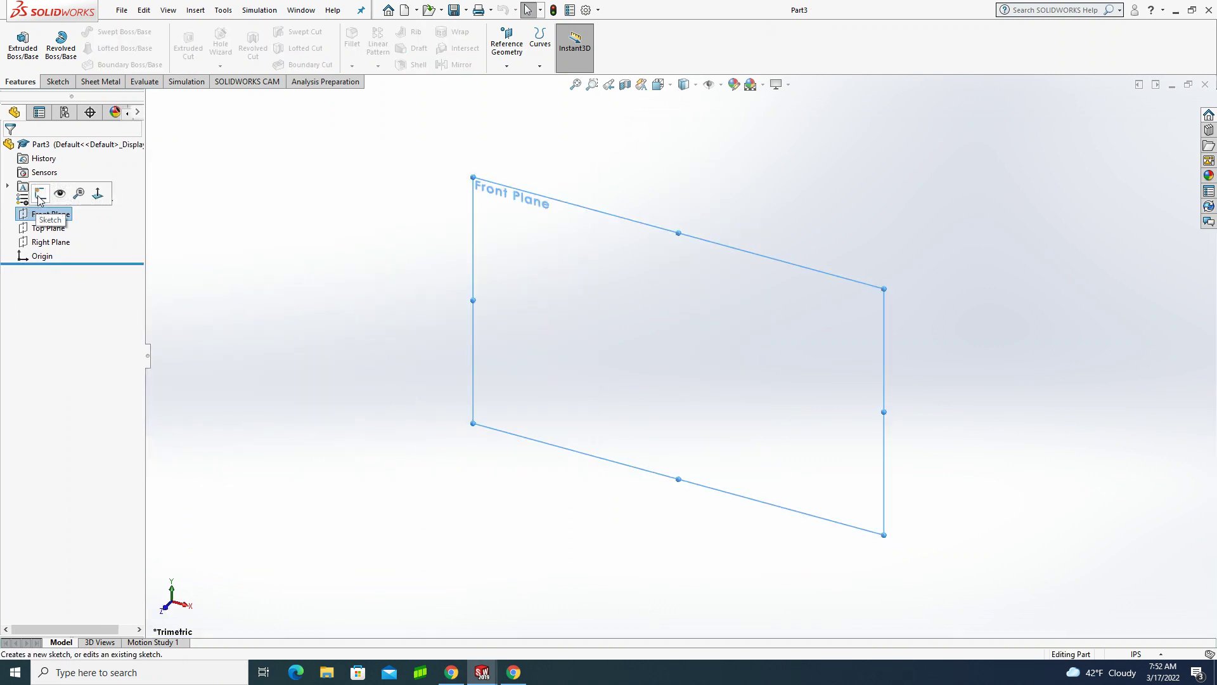
left_click(39, 193)
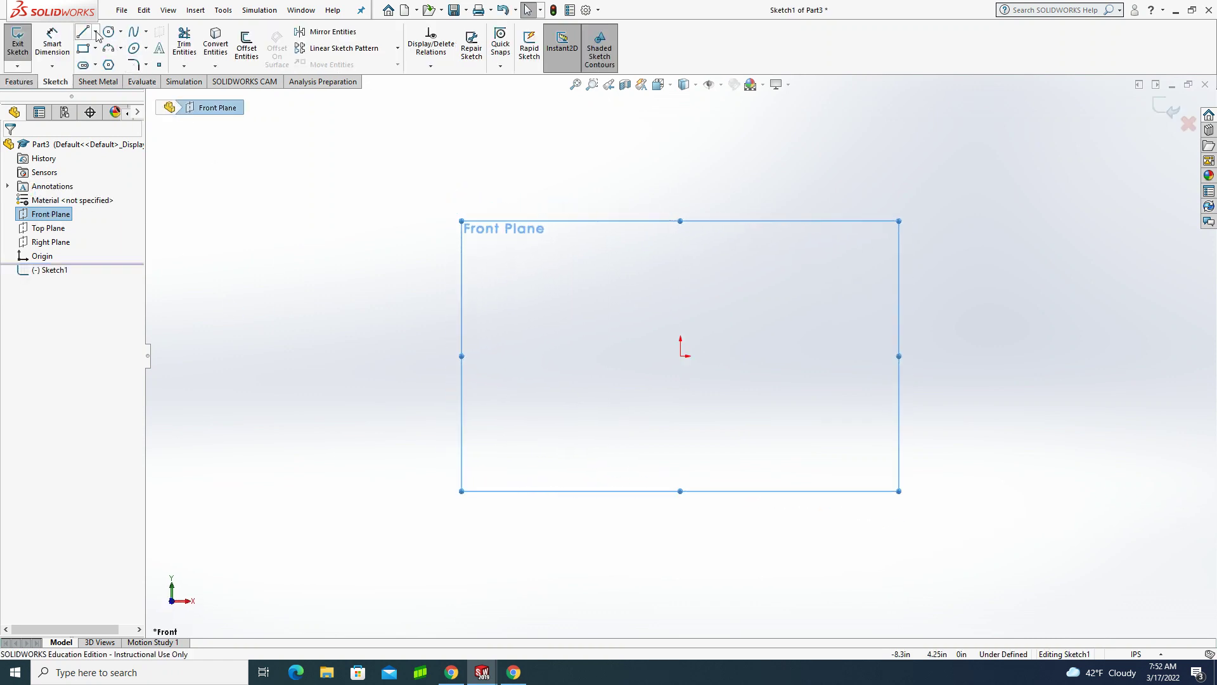
left_click(95, 31)
left_click(105, 59)
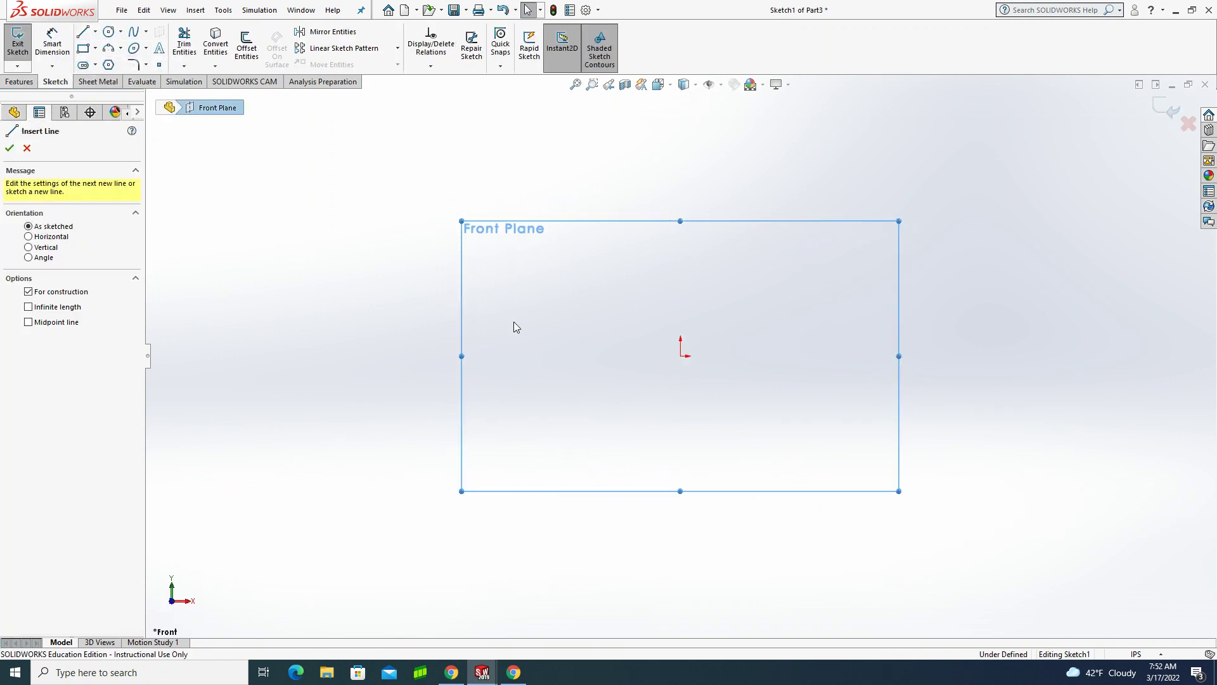
left_click(680, 356)
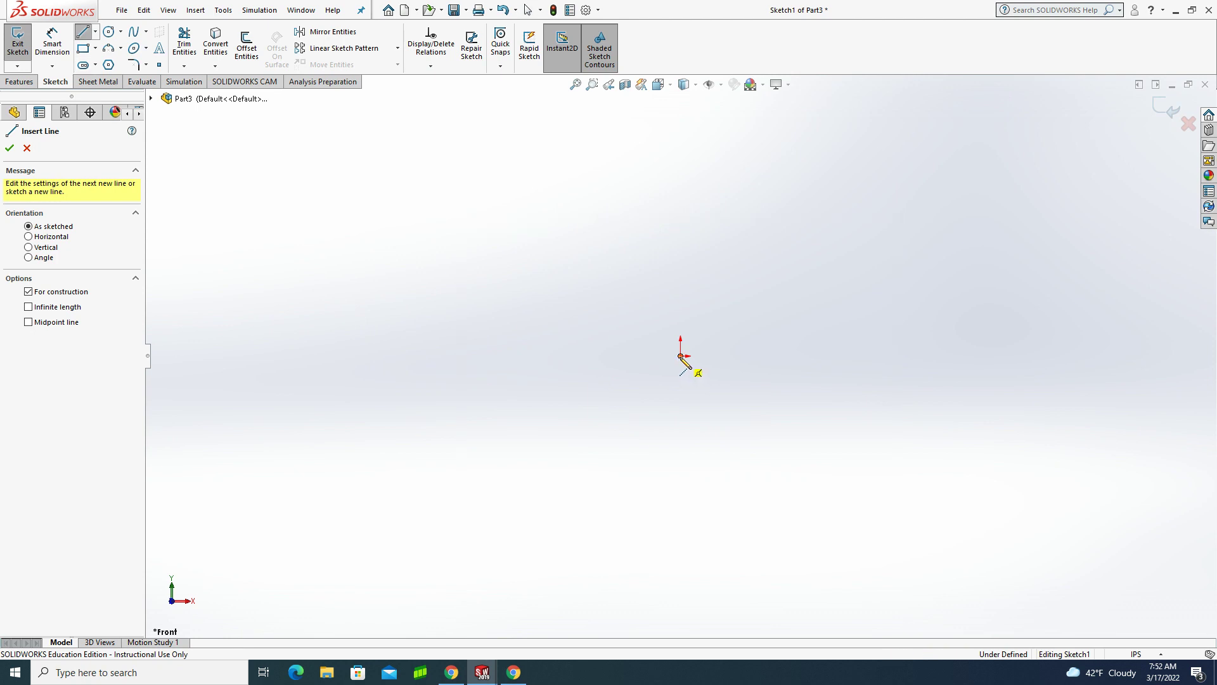
left_click(733, 160)
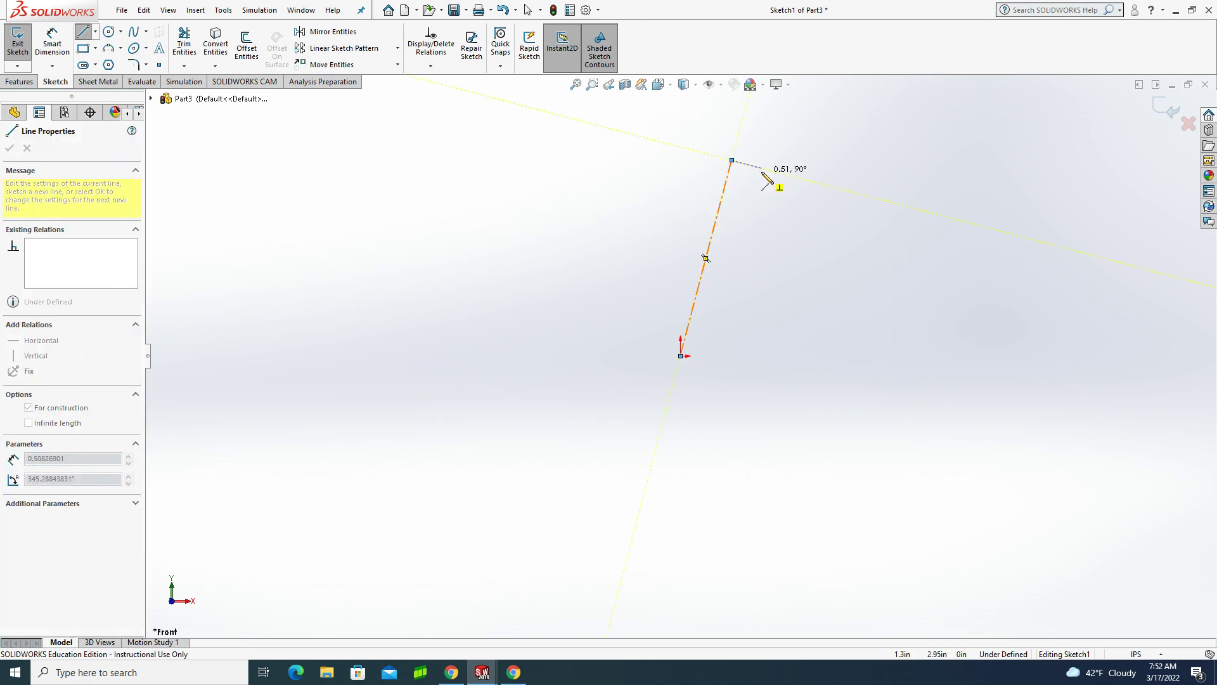
key("Escape")
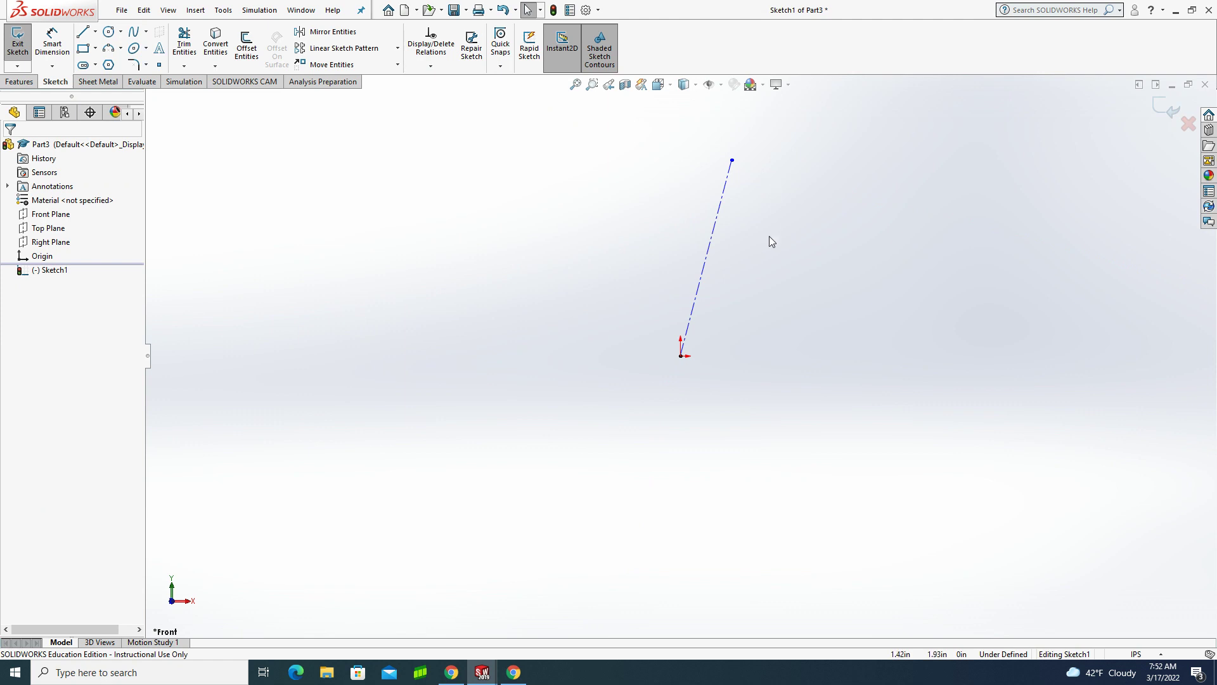
- Make the centerline vertical and dimension its length to 1.5 in
left_click(720, 205)
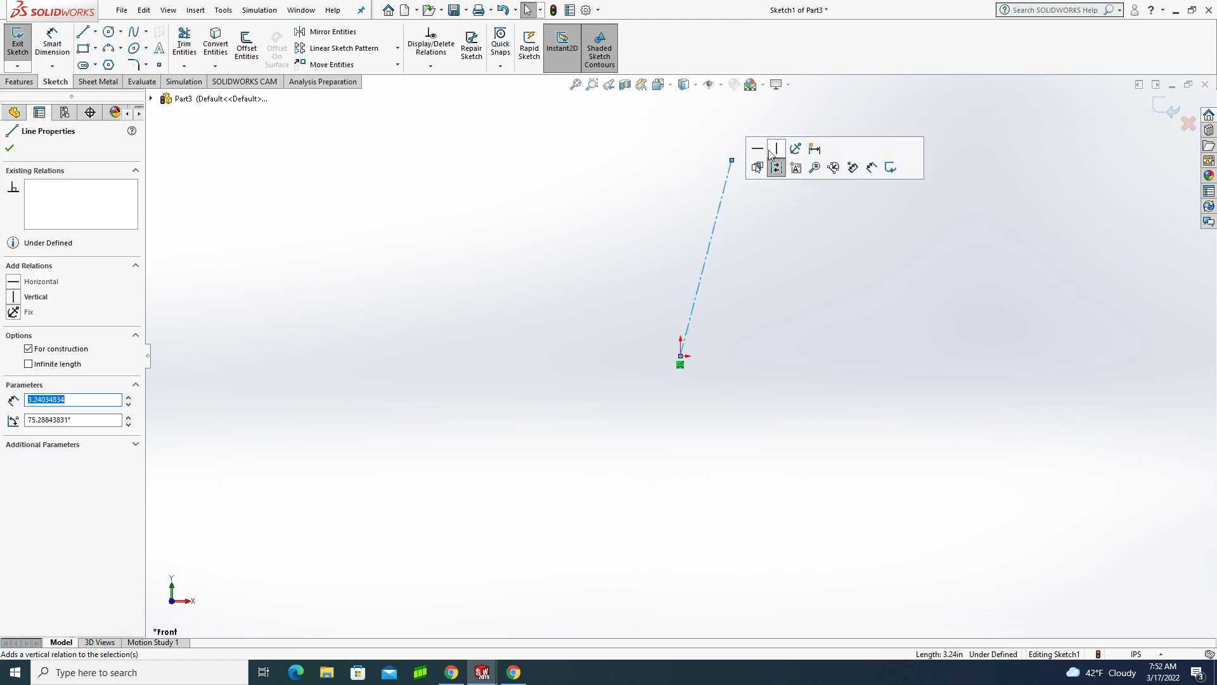
left_click(776, 150)
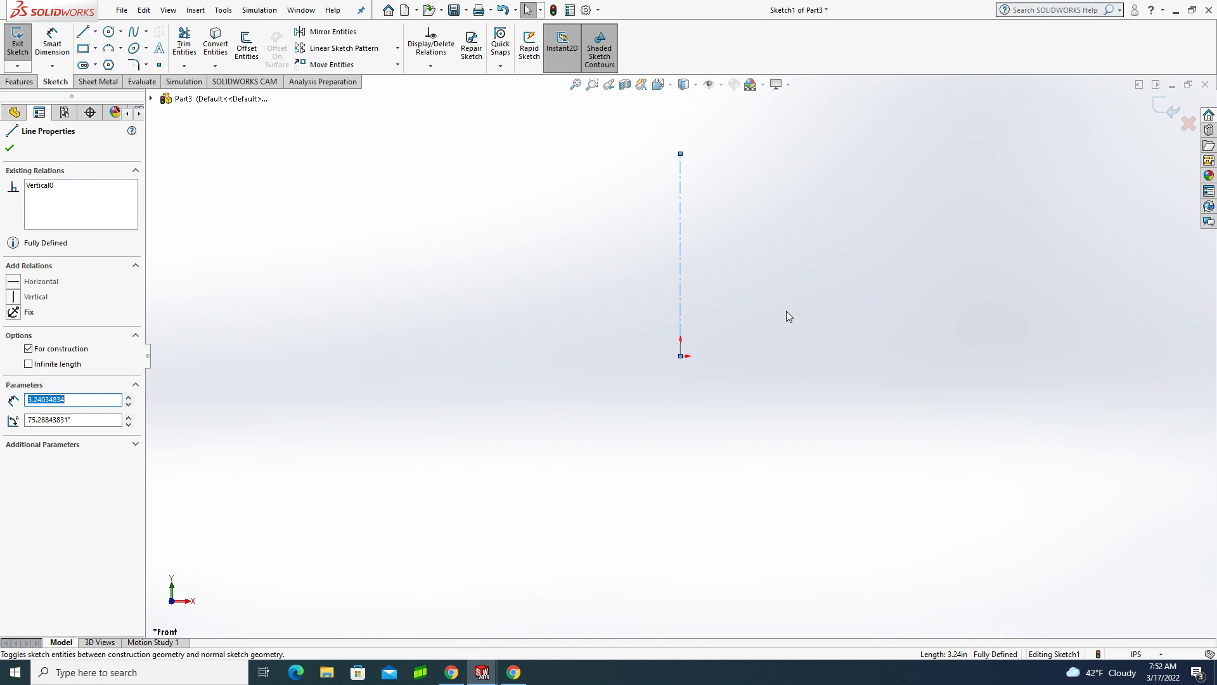
left_click(52, 44)
left_click(680, 277)
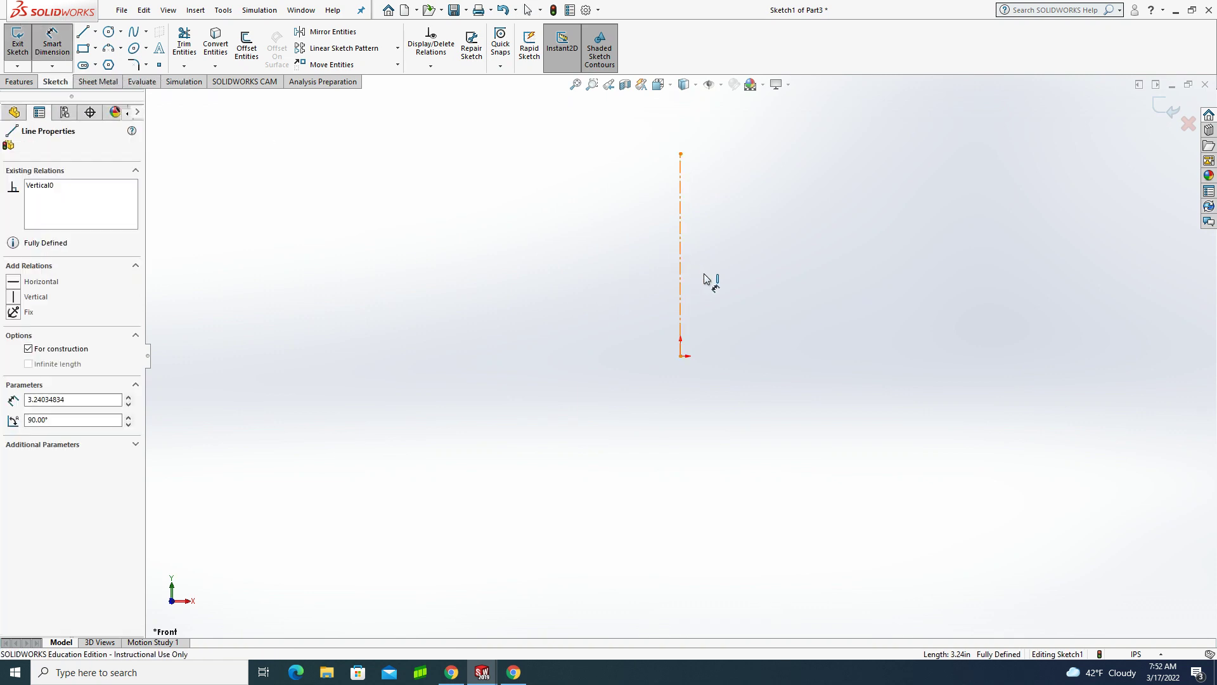
left_click(761, 271)
type("1.5")
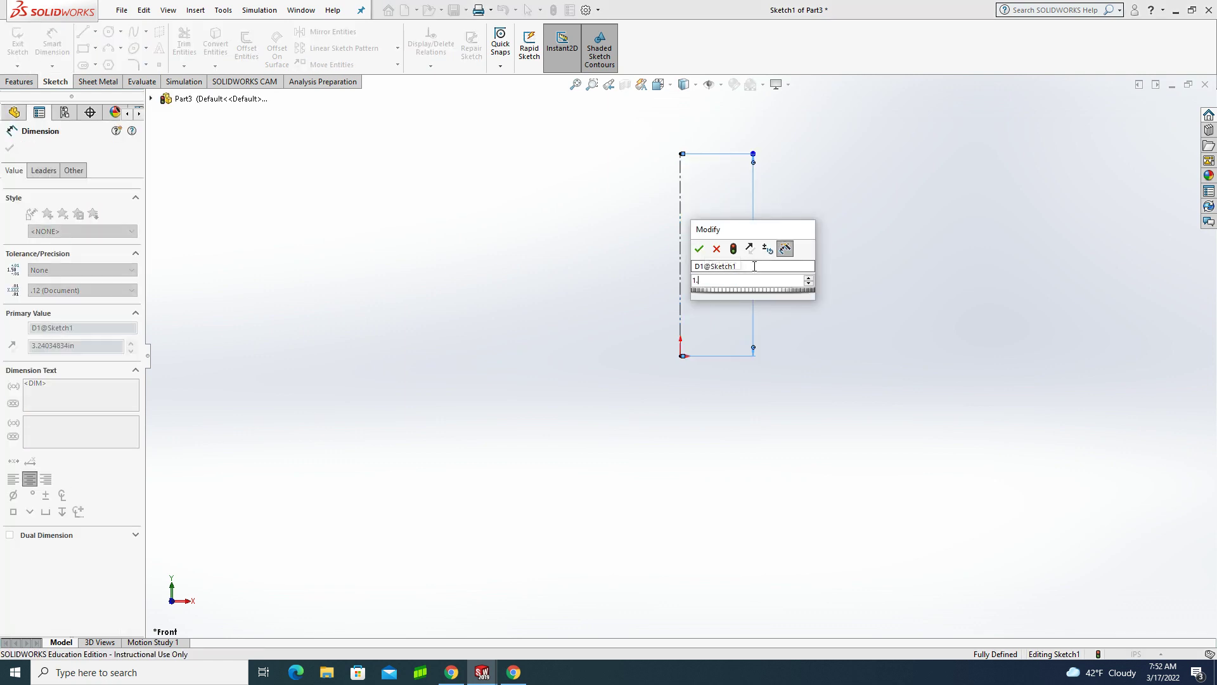
key("Return")
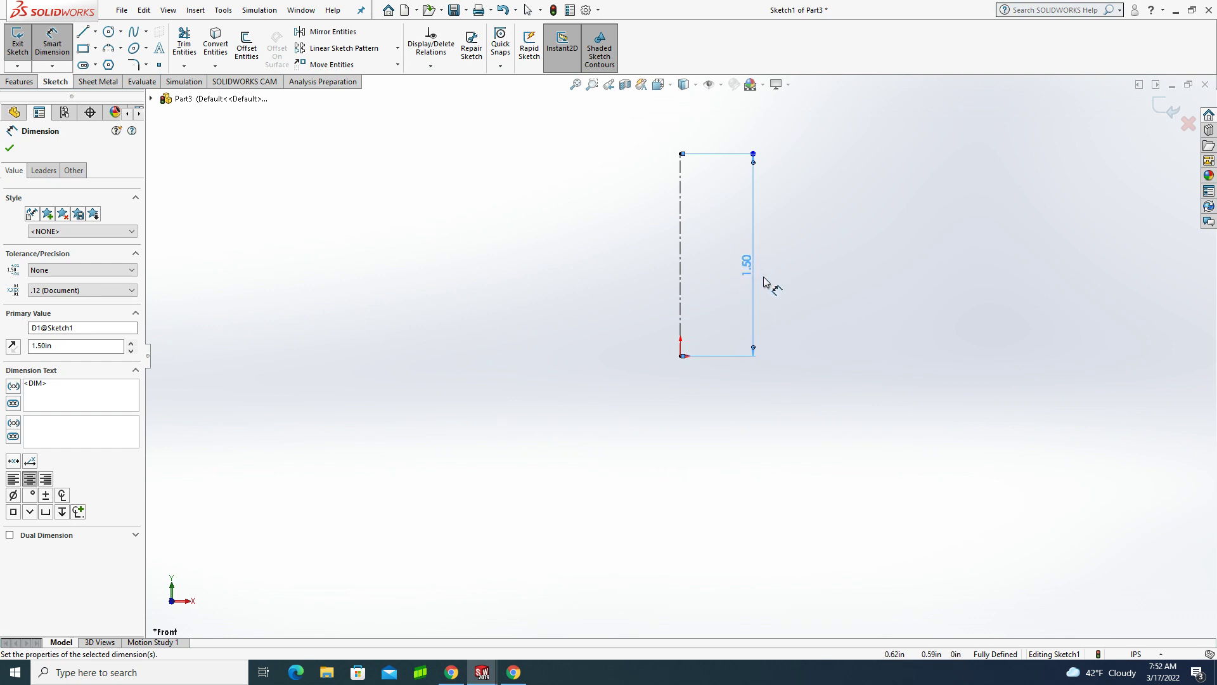
- Set the document drafting standard to ANSI and the primary dimension precision to .123
left_click(586, 9)
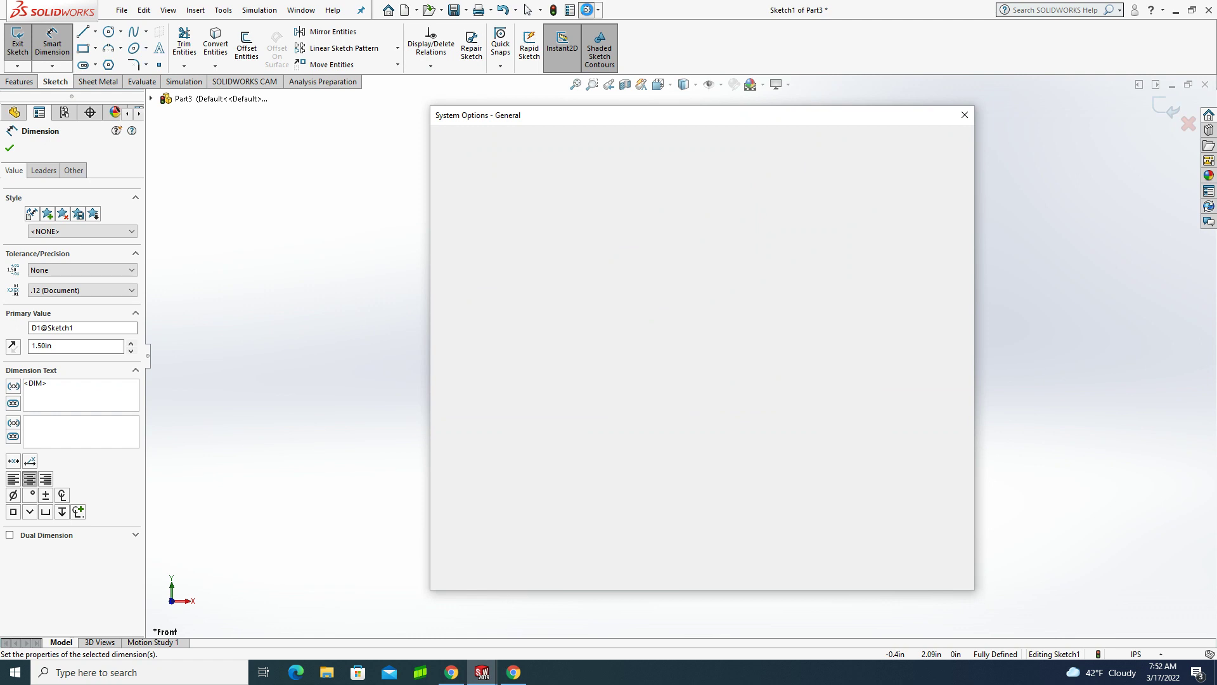
left_click(545, 138)
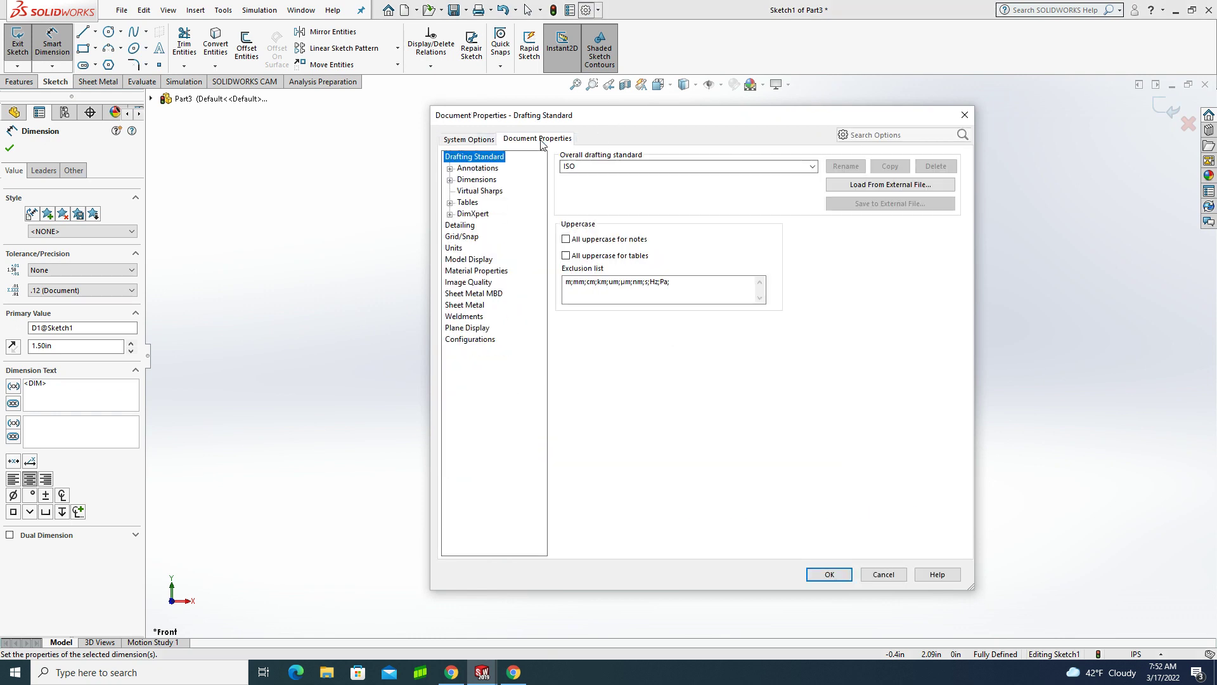
left_click(762, 167)
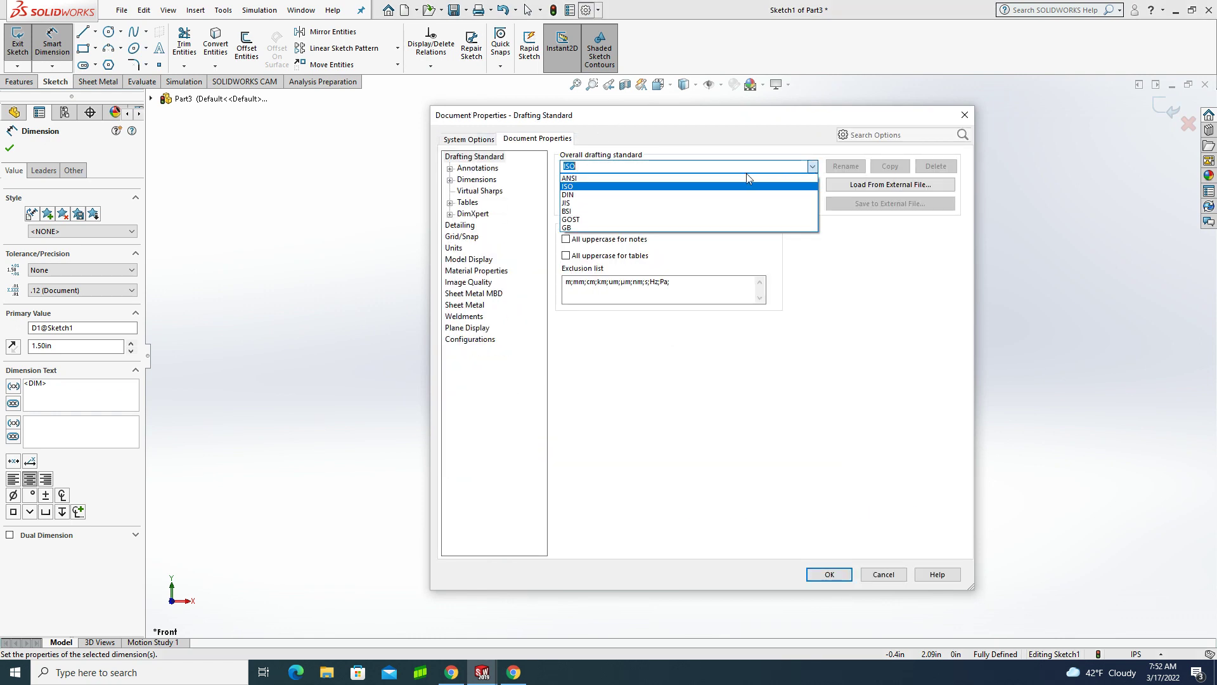
left_click(746, 177)
left_click(477, 180)
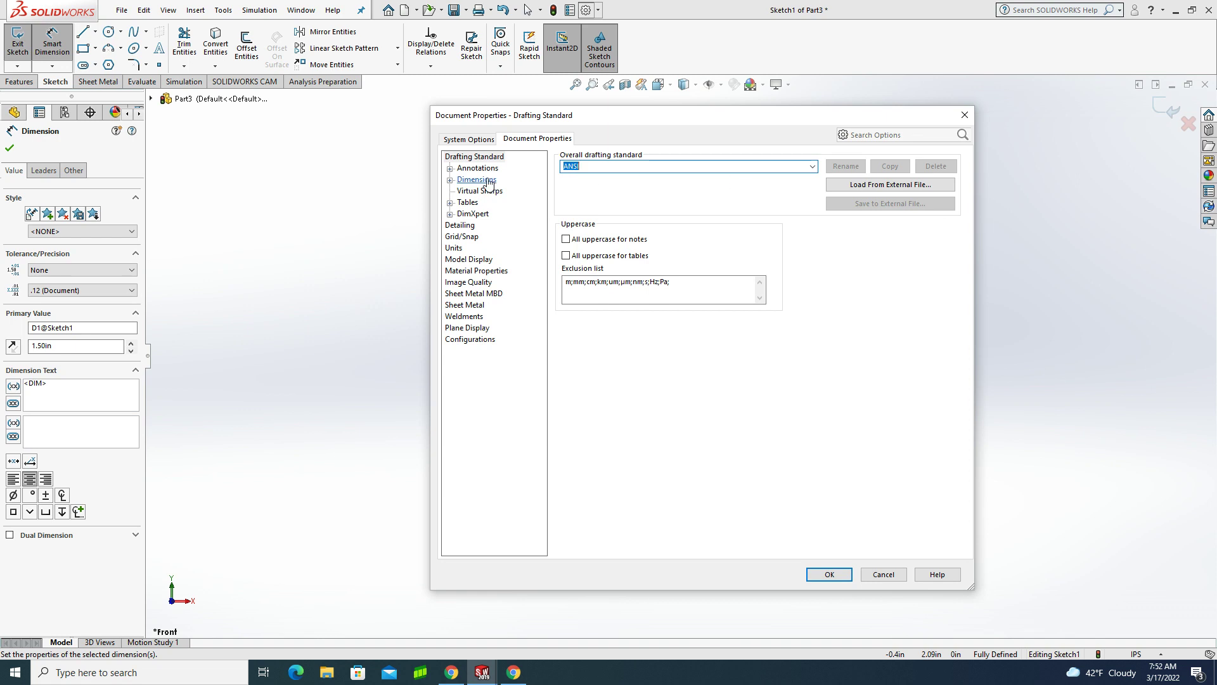
left_click(631, 274)
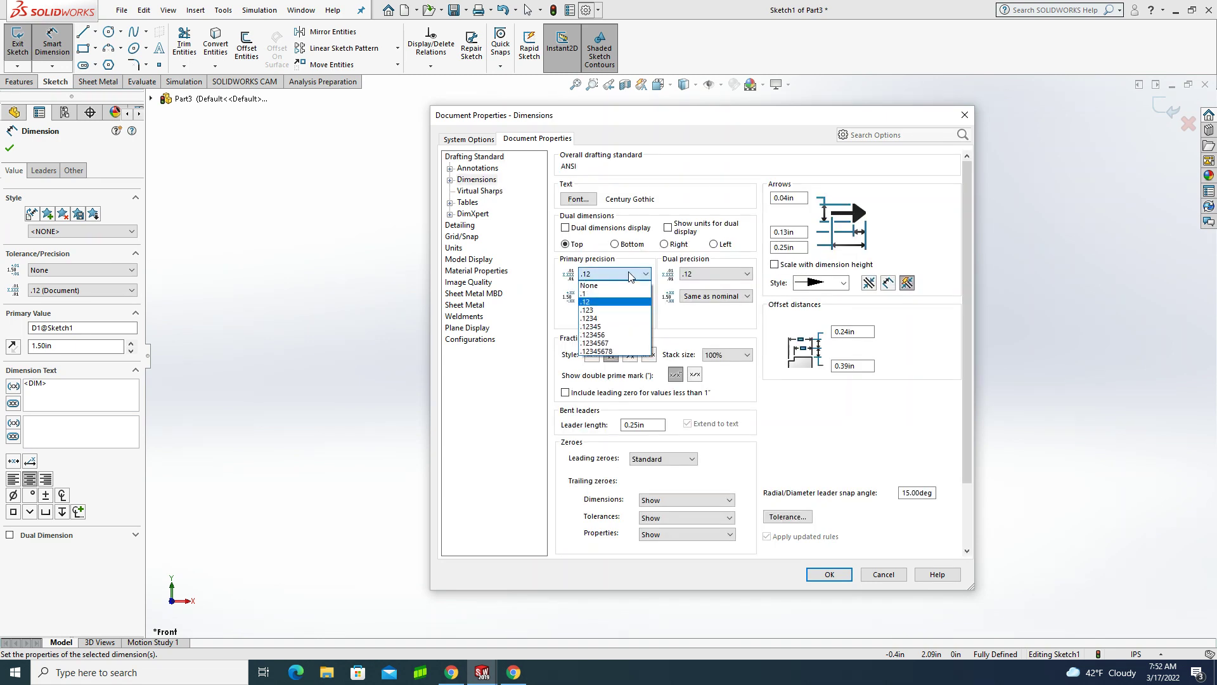
left_click(627, 310)
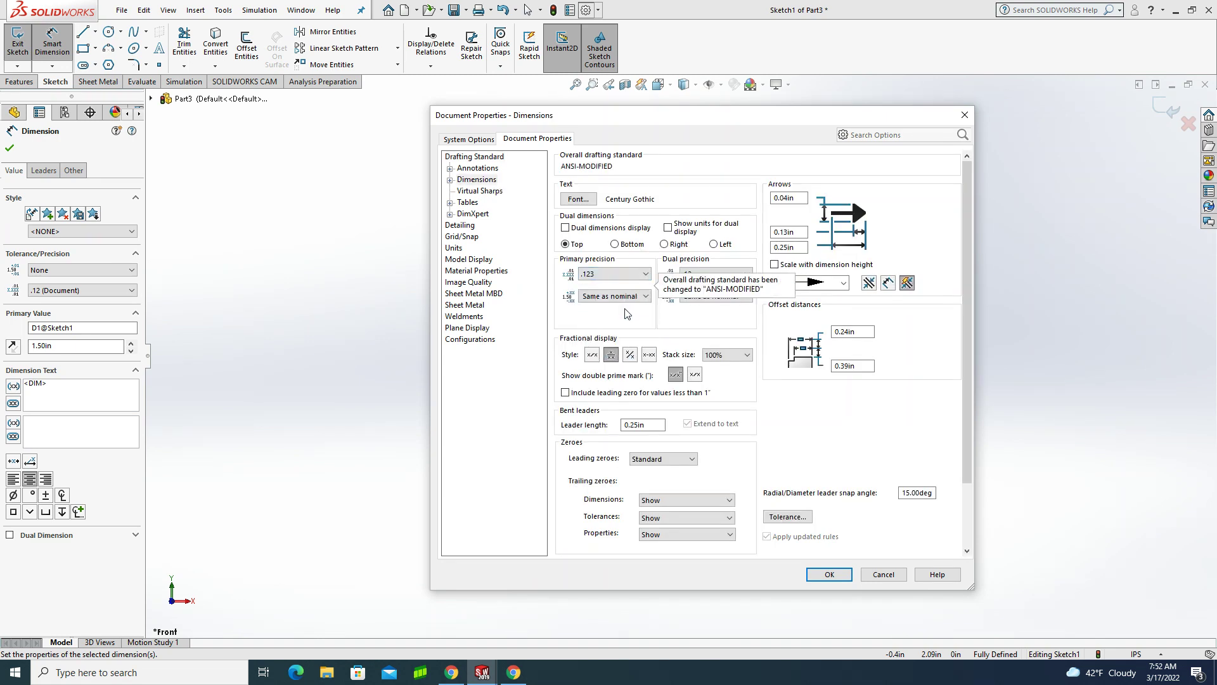
left_click(836, 574)
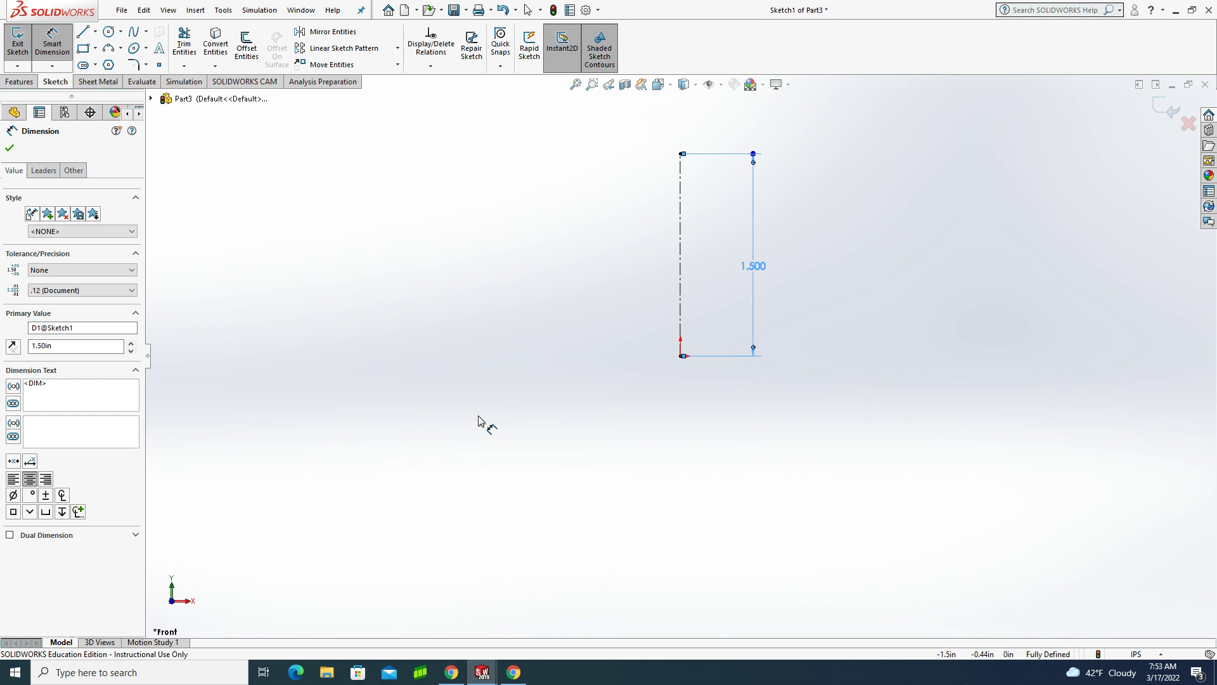
- Draw a base rectangle left of the origin with a narrower rectangle stacked on top
left_click(83, 47)
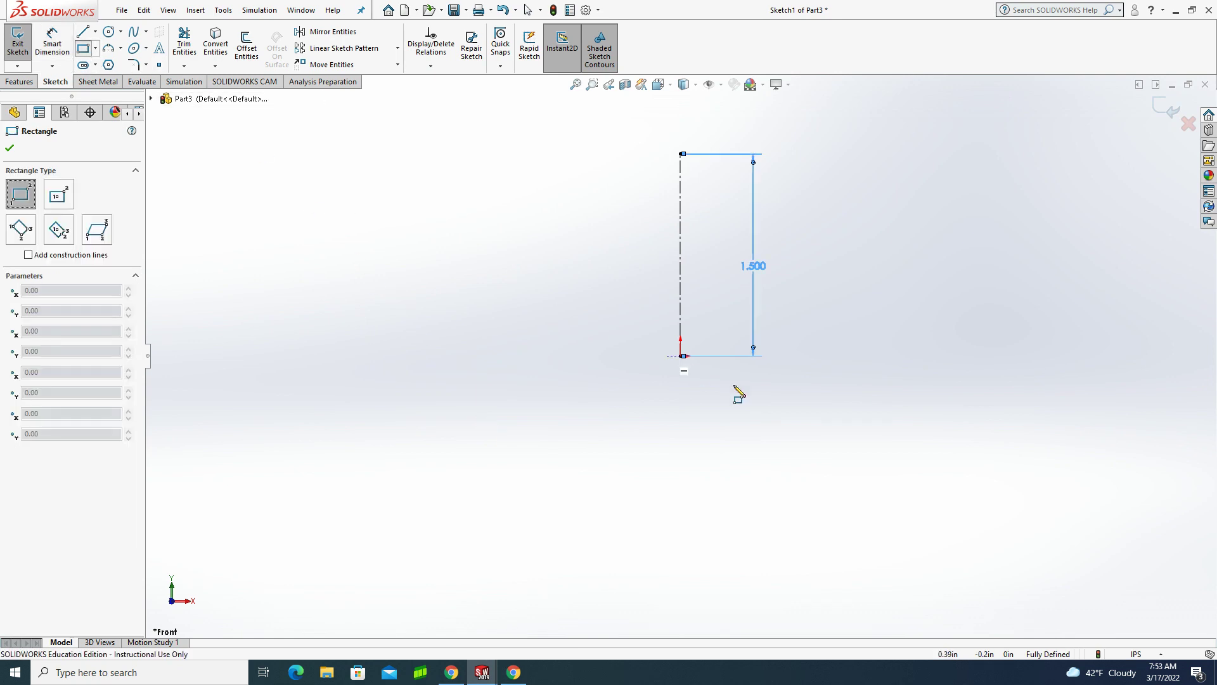
left_click(681, 355)
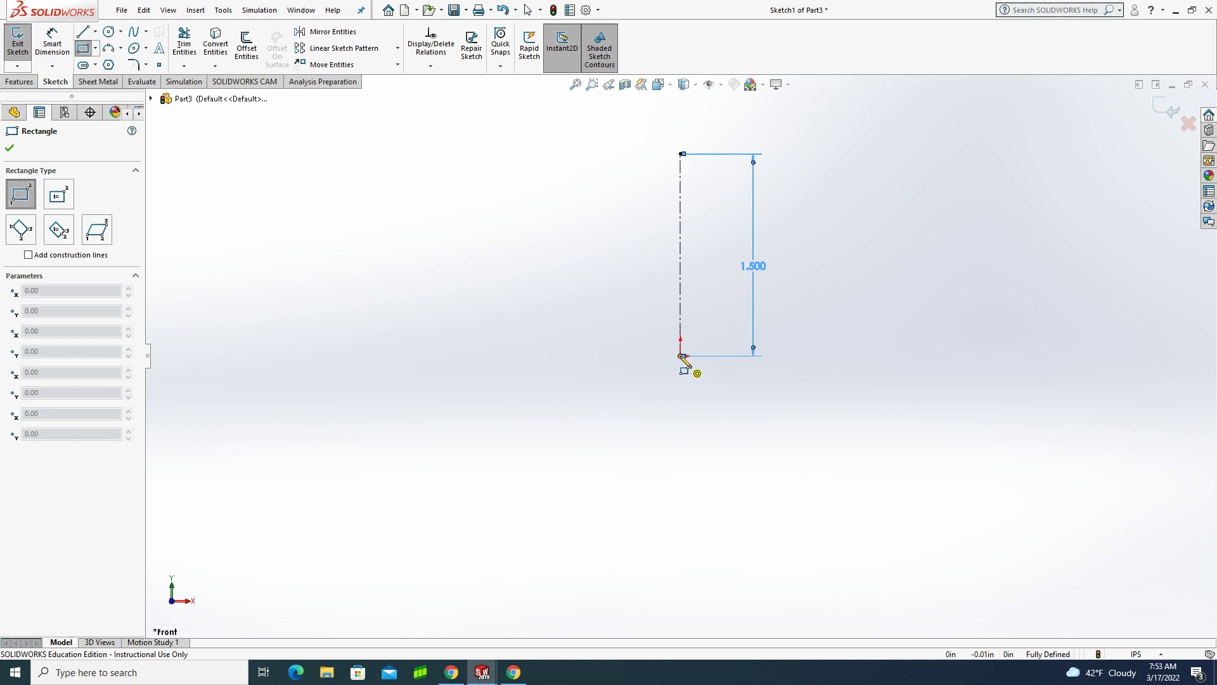
left_click(608, 340)
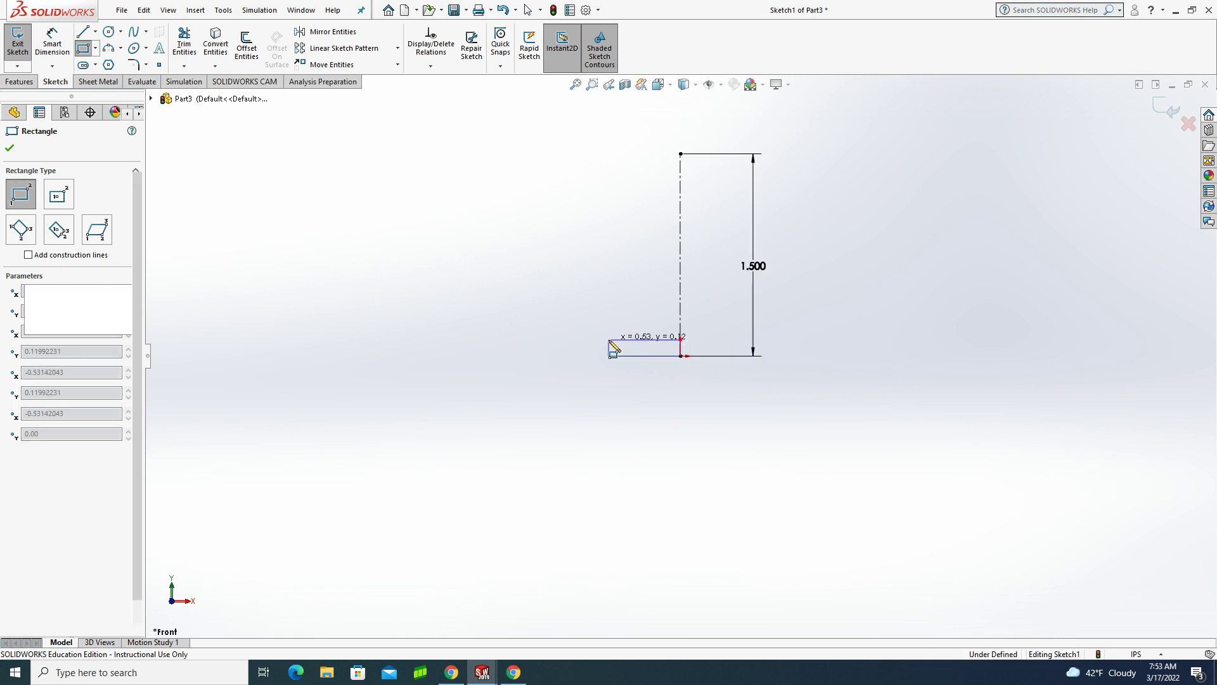
left_click(681, 340)
left_click(623, 326)
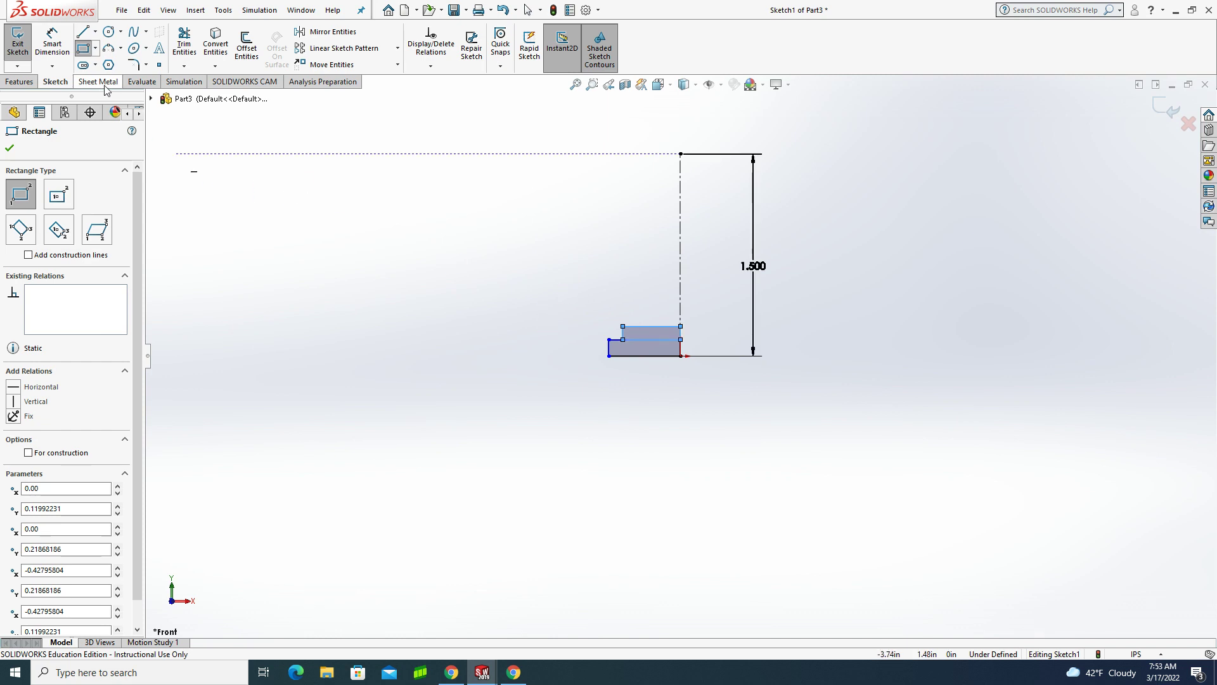
scroll(659, 342, "up", 7)
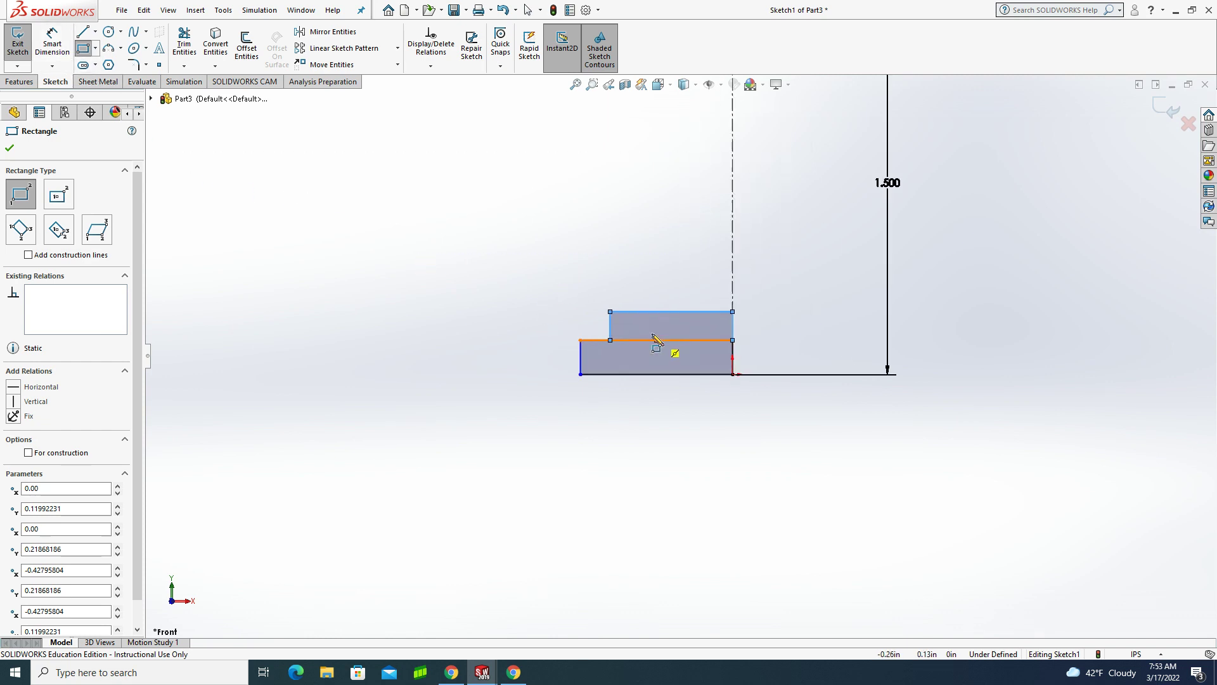
- Dimension the base rectangle .375 wide and .125 tall
left_click(52, 43)
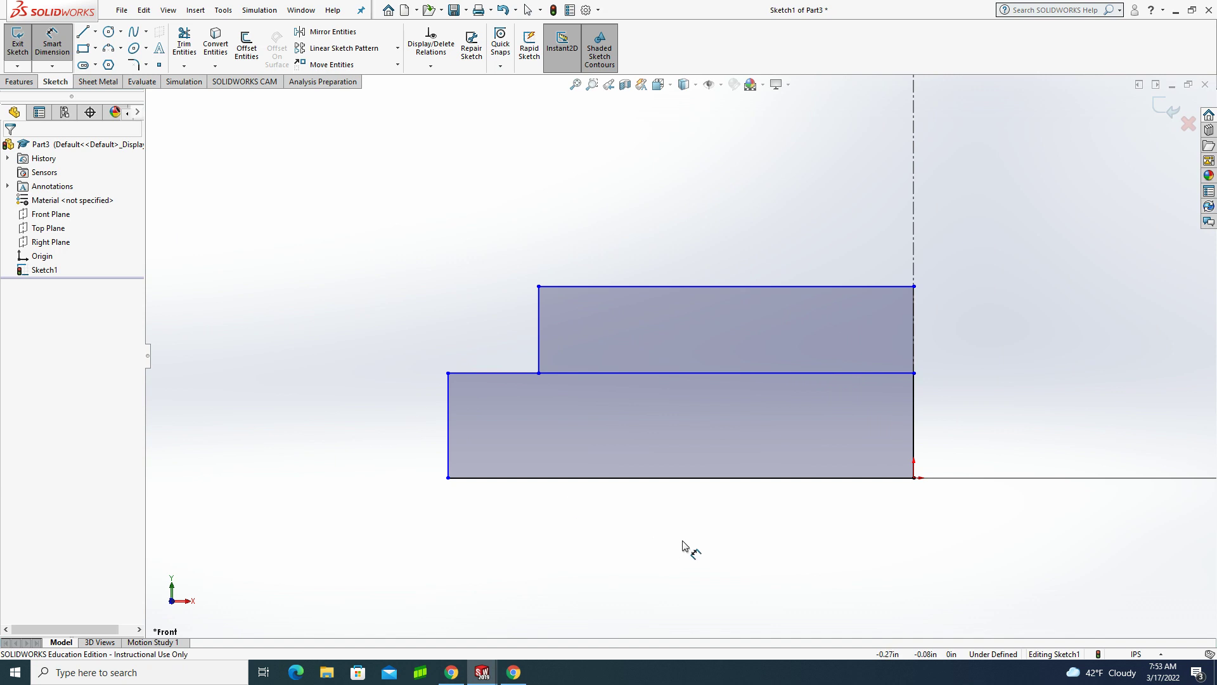
left_click(690, 480)
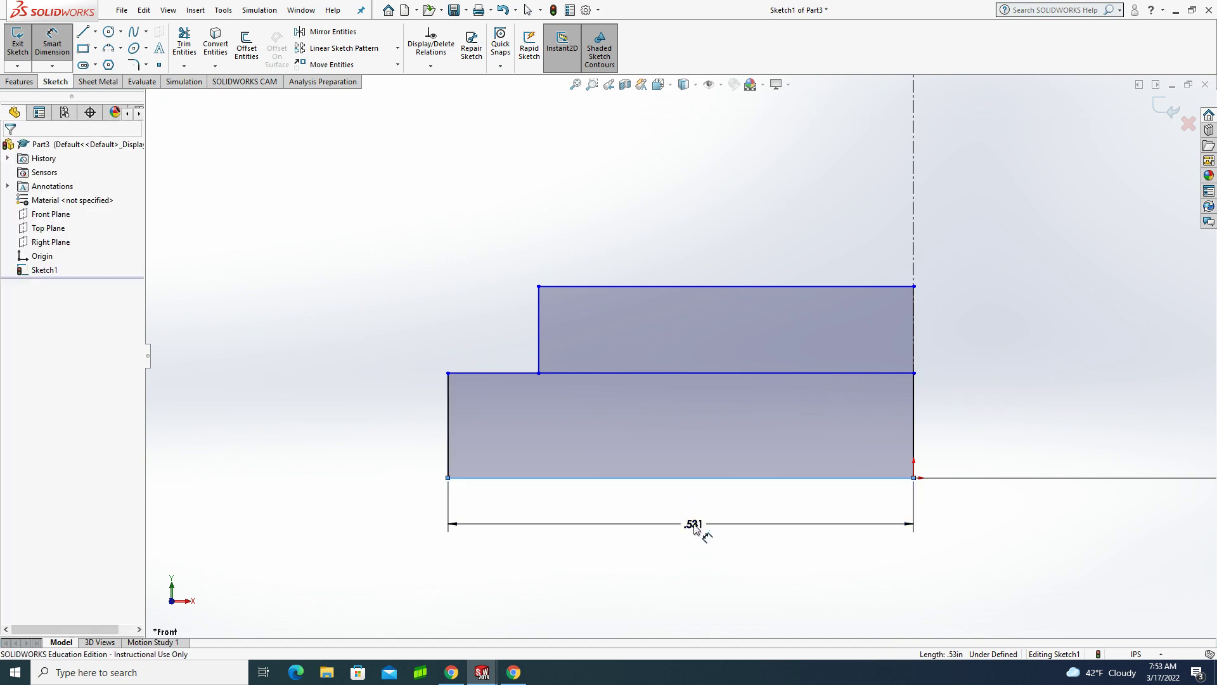
left_click(695, 523)
type(".375")
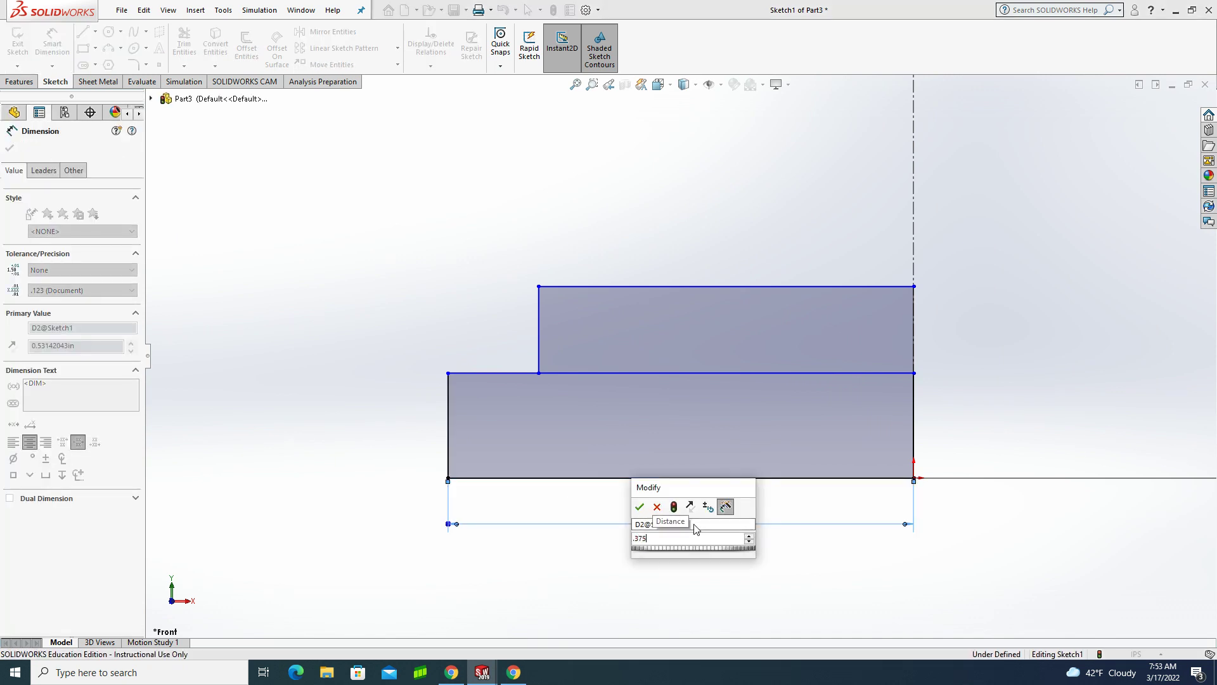
key("Return")
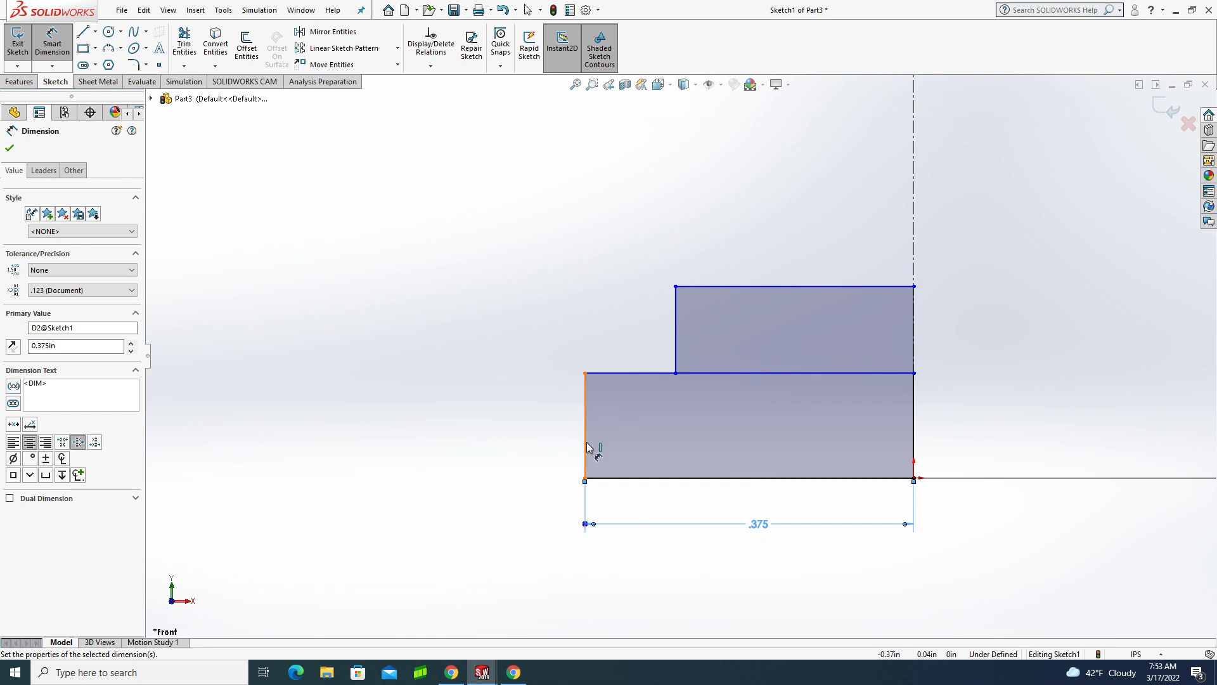
left_click(585, 450)
left_click(533, 443)
type(".125")
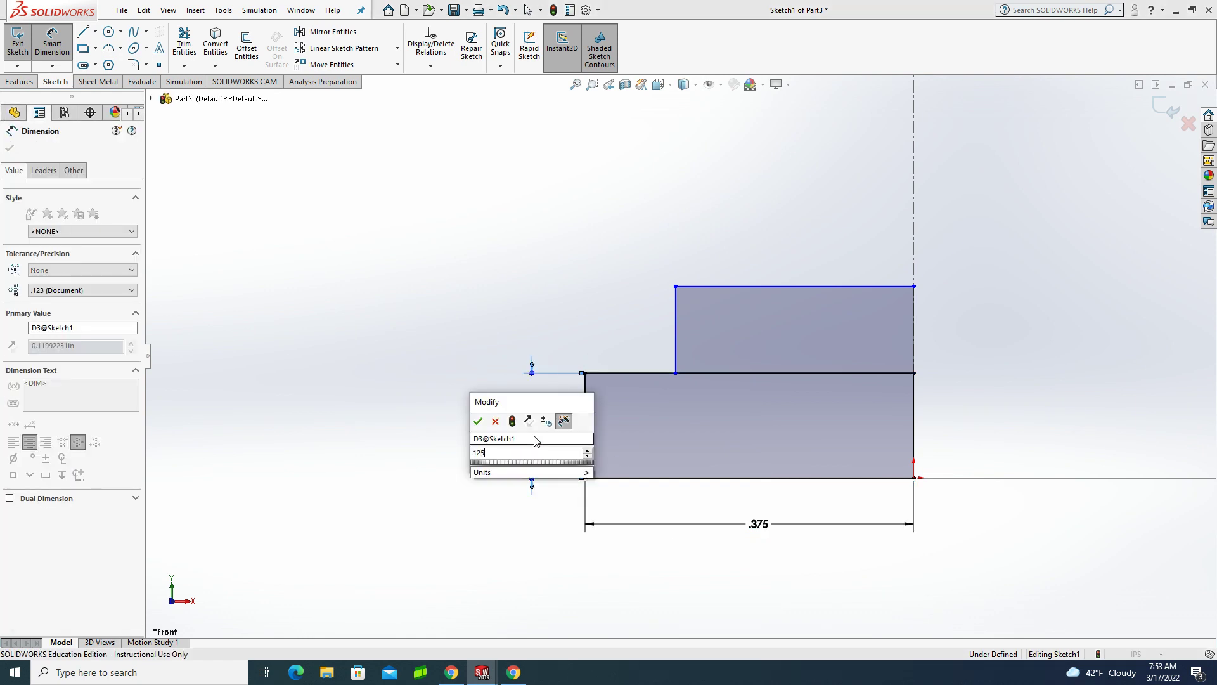
key("Return")
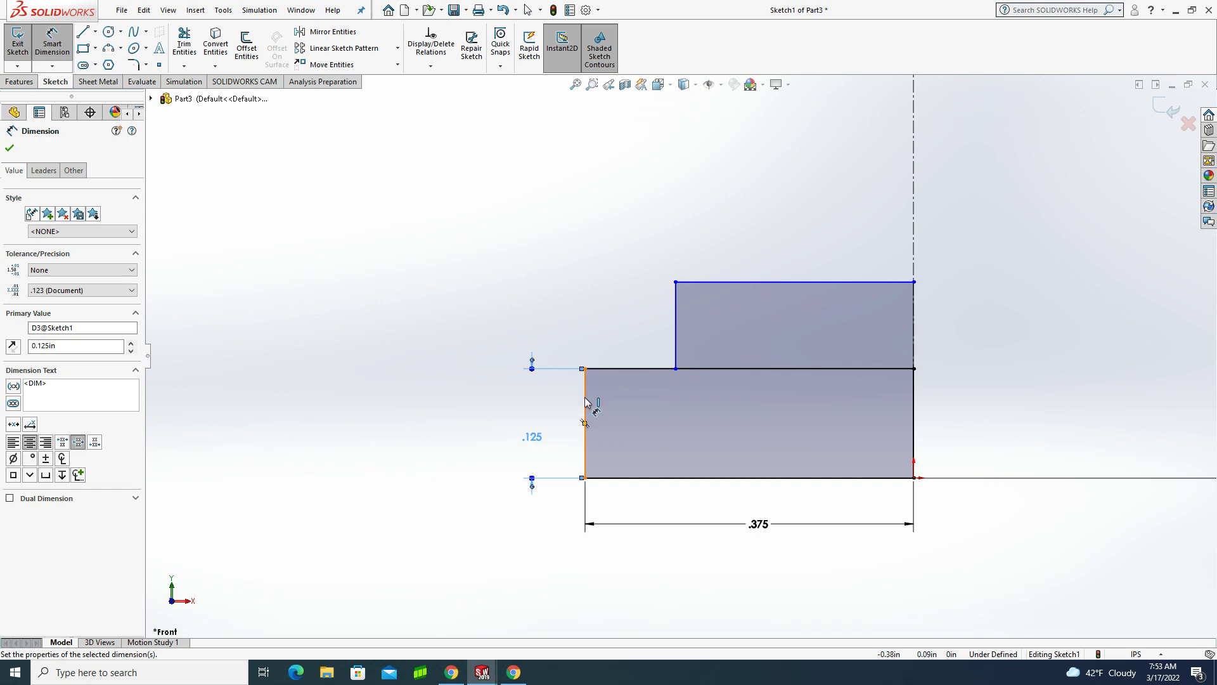
- Dimension the step .060 wide and .060 high
left_click(584, 423)
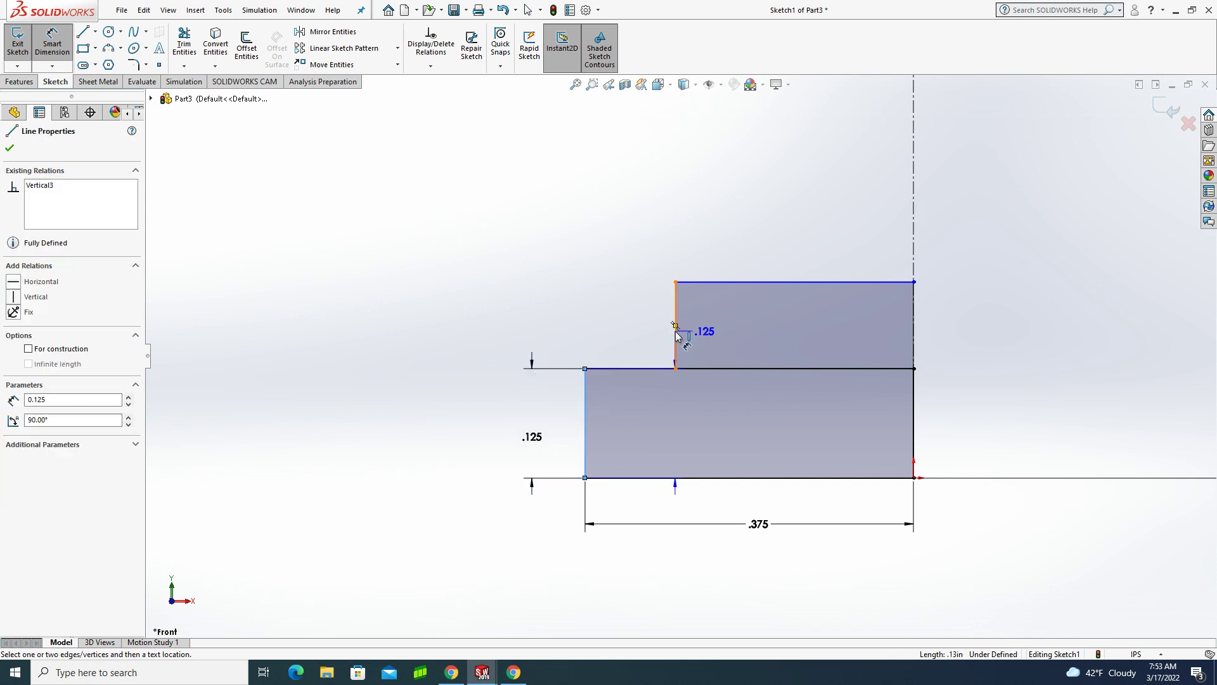
left_click(676, 331)
left_click(631, 251)
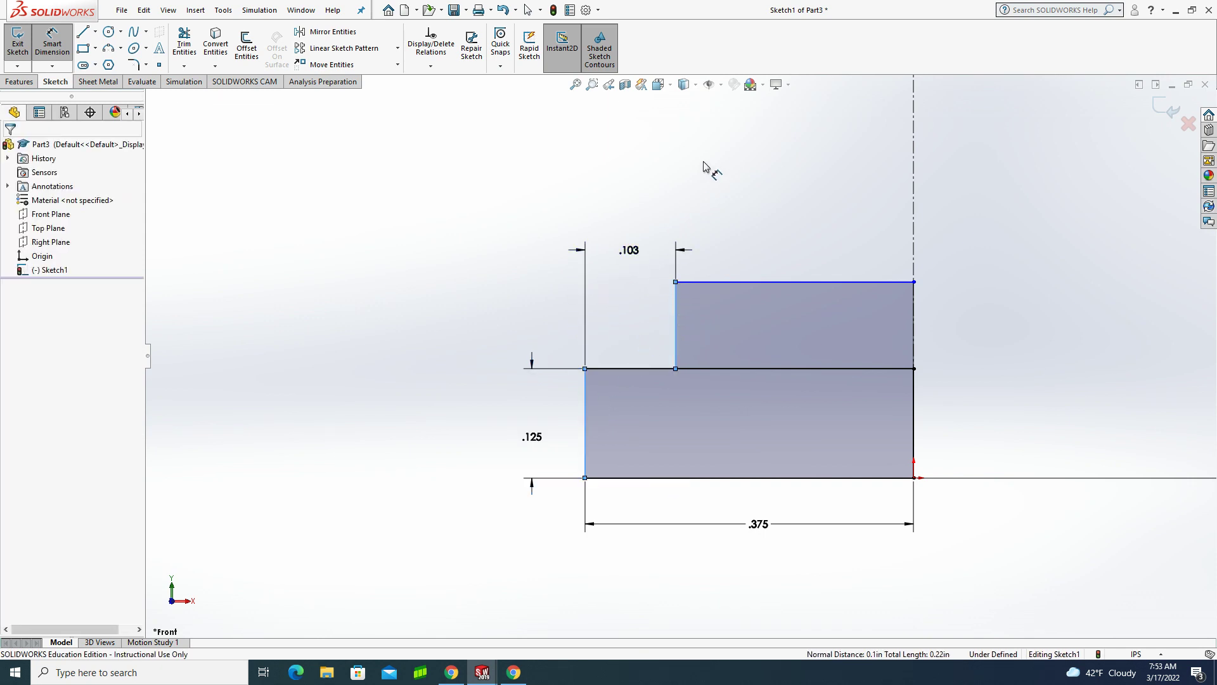
type(".06")
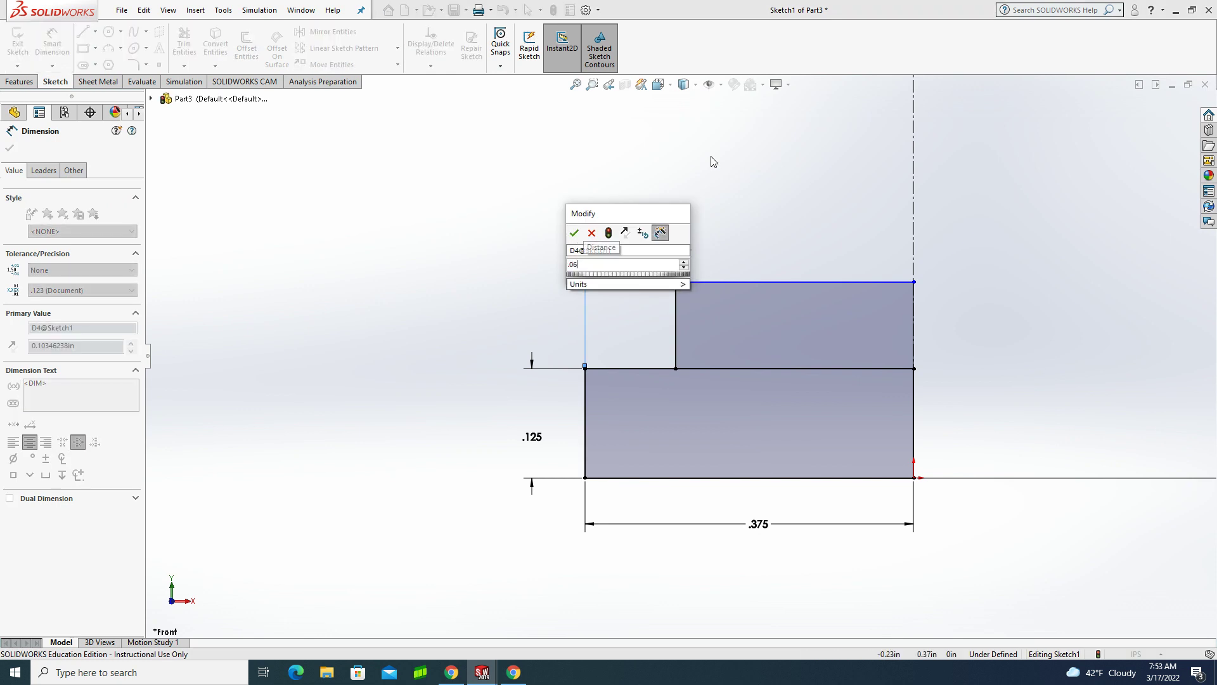
key("Return")
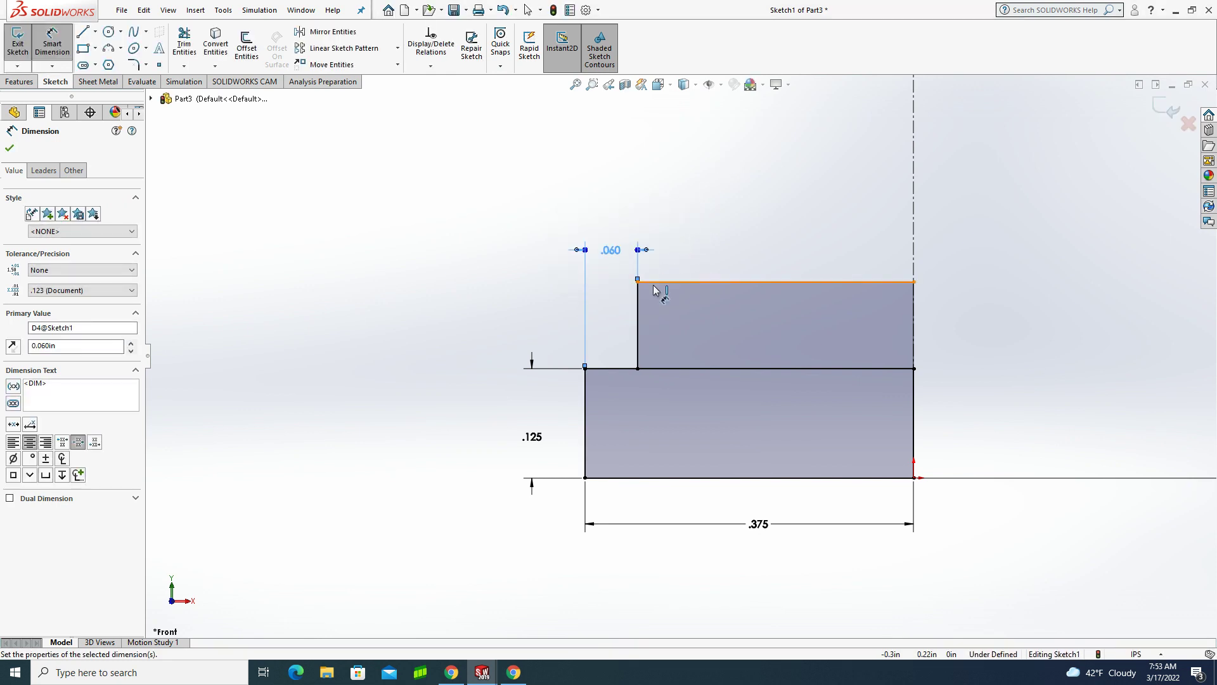
left_click(655, 283)
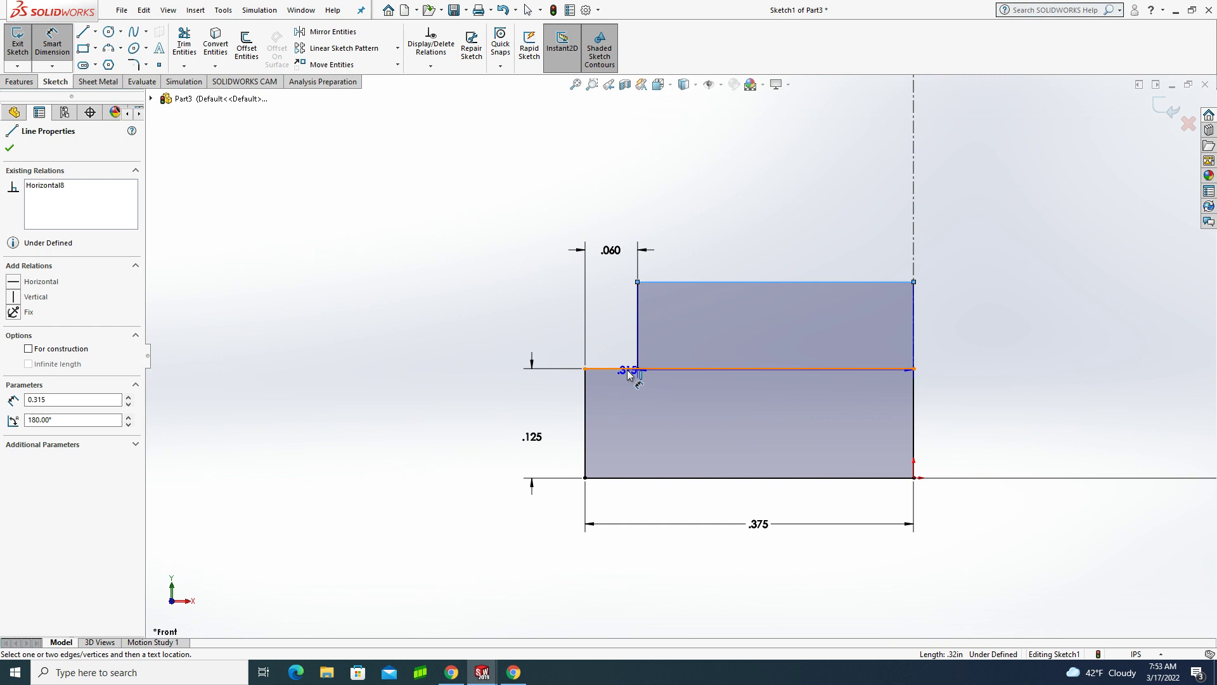
left_click(627, 371)
left_click(512, 329)
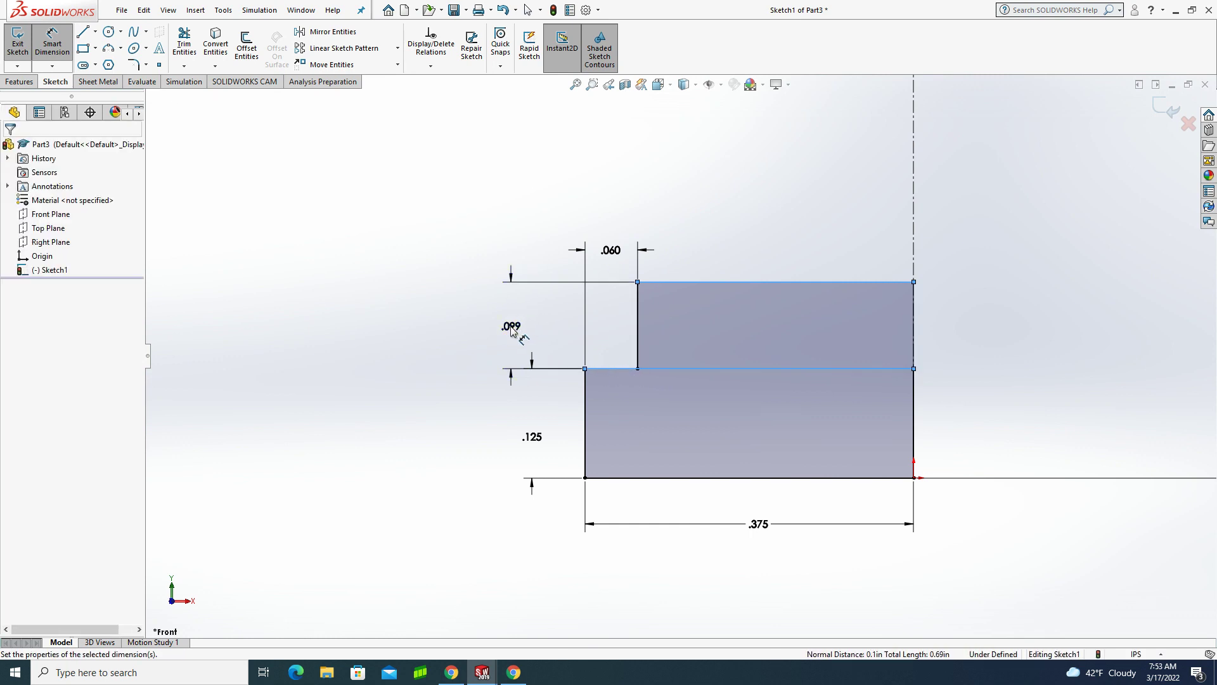
type(".06")
key("Return")
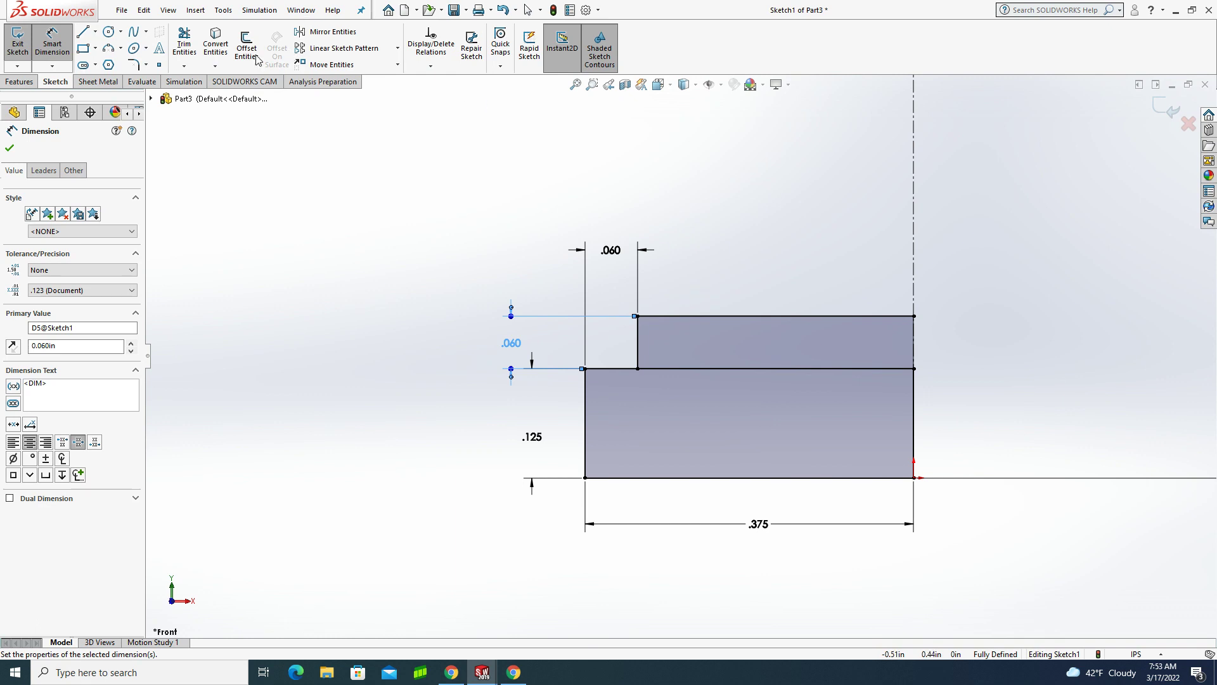
- Trim the middle line, offset the step edge .060 inward, and trim the top edge back
left_click(184, 44)
left_click_drag(755, 399, 760, 342)
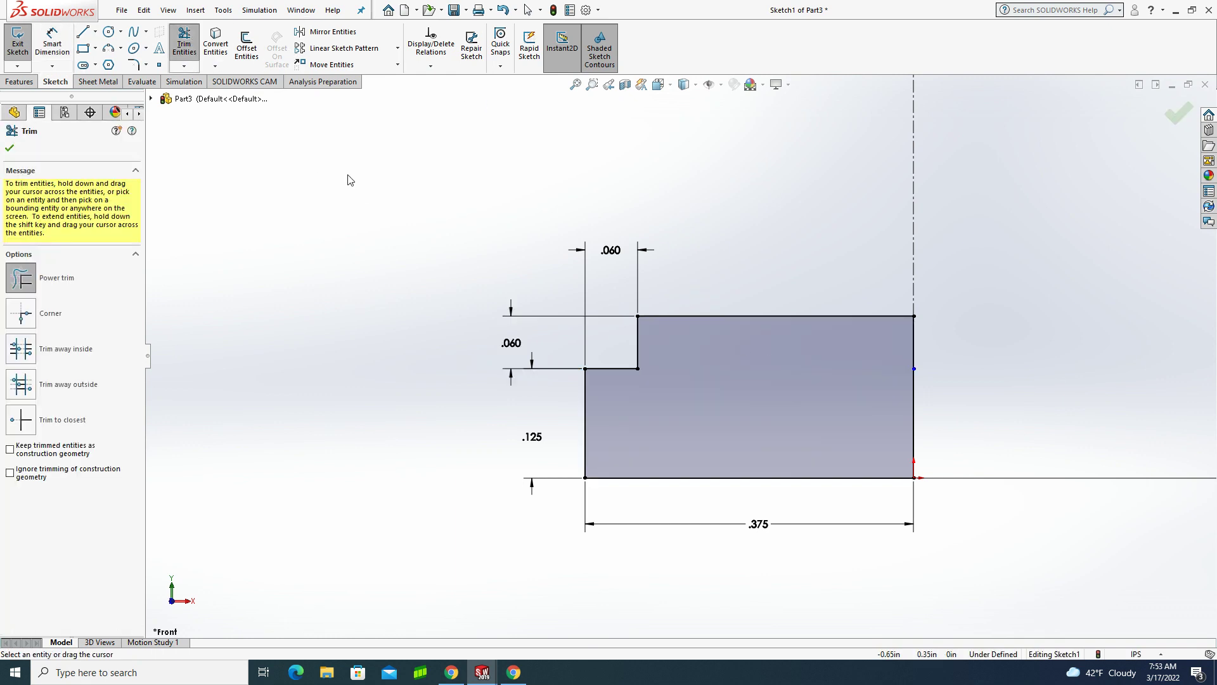
left_click(248, 45)
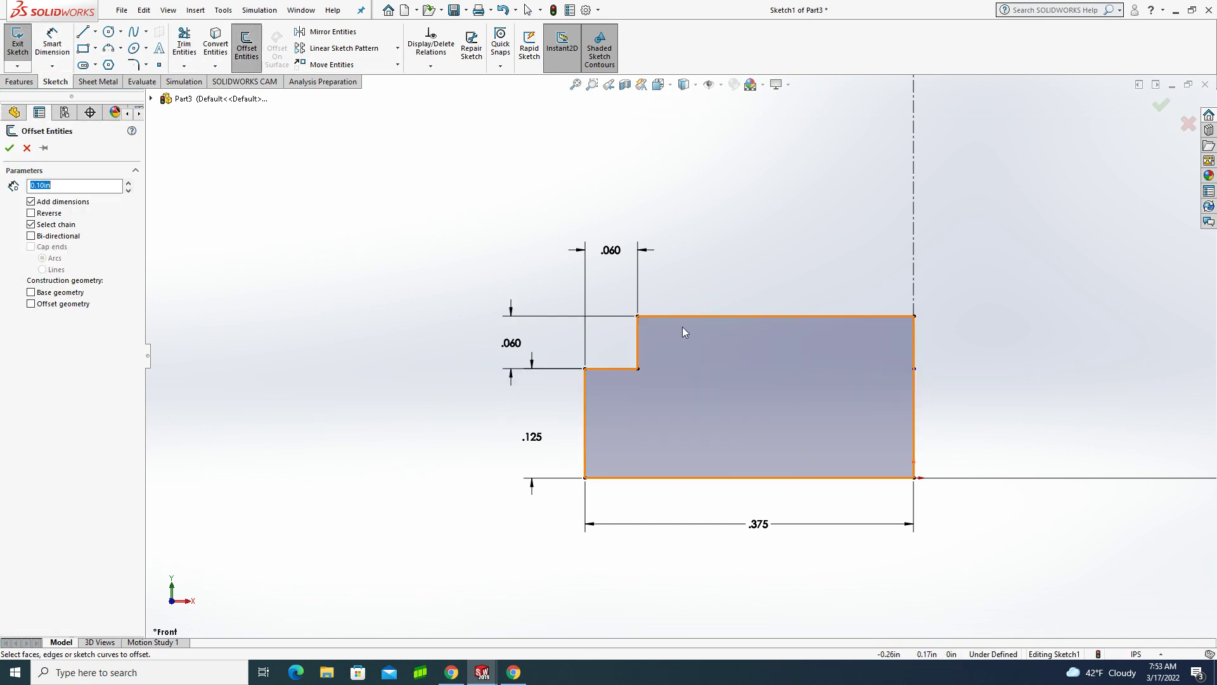
left_click(636, 355)
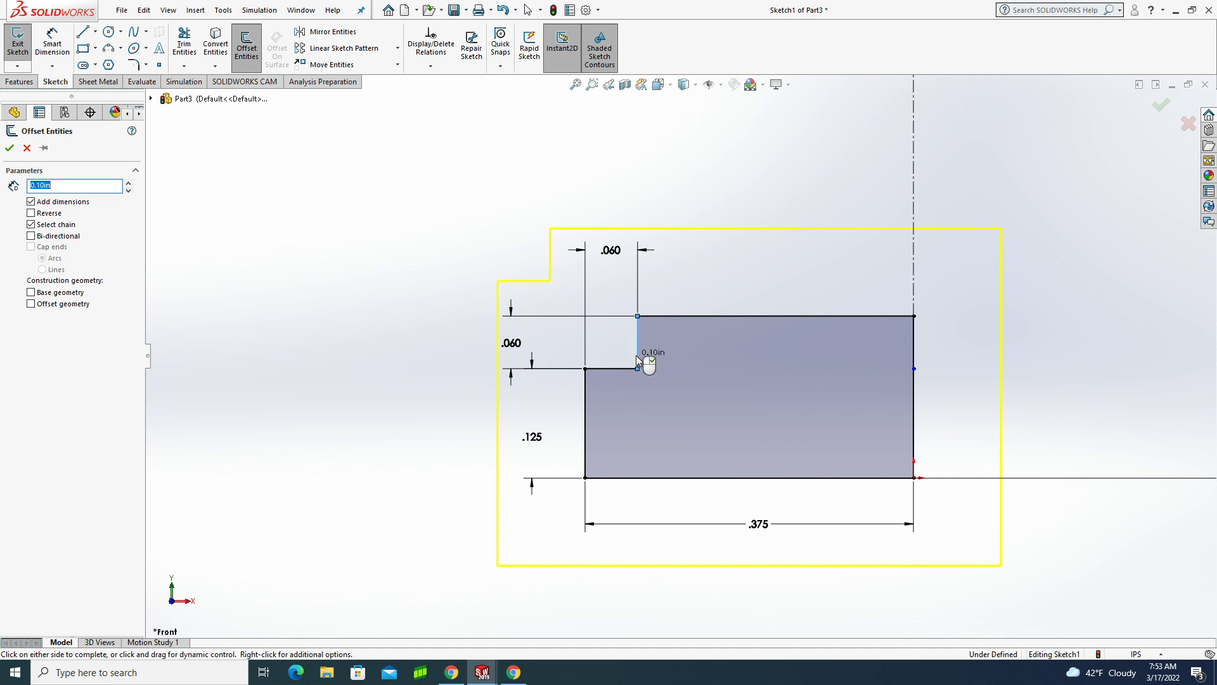
left_click(31, 213)
left_click(31, 224)
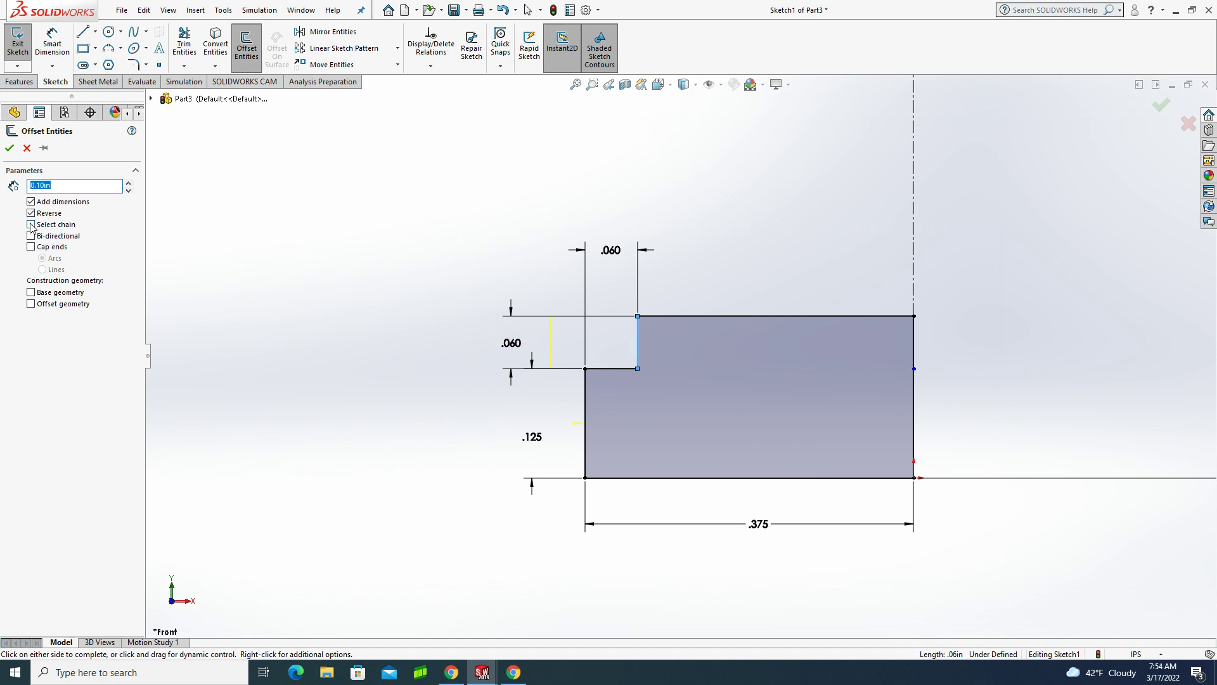
left_click(31, 304)
left_click(31, 214)
type(".")
left_click(9, 147)
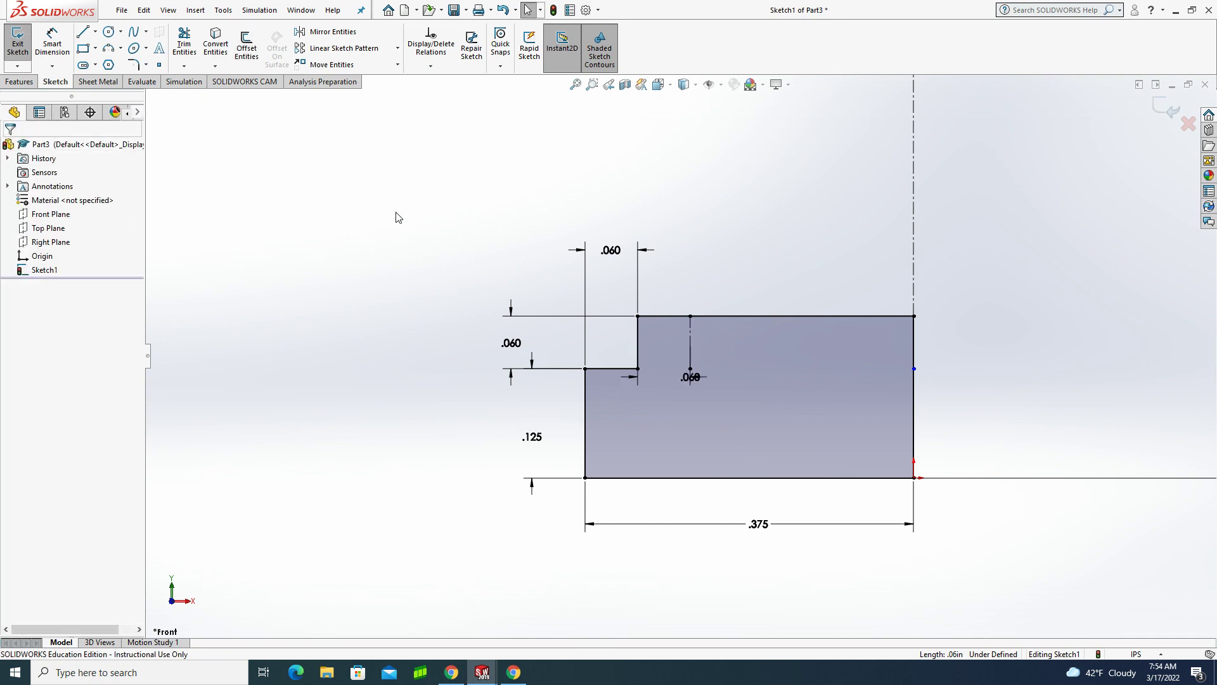
left_click(185, 44)
left_click_drag(752, 272, 764, 348)
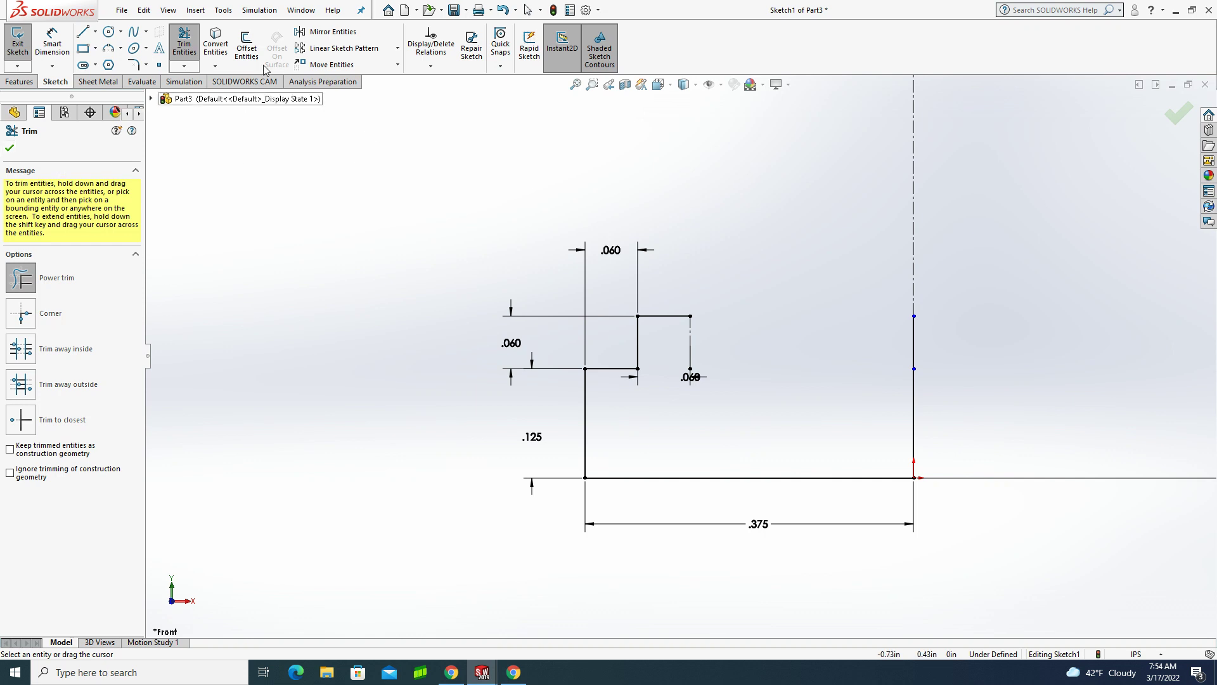
- Offset the base's bottom edge .848 upward to create the top line
left_click(246, 46)
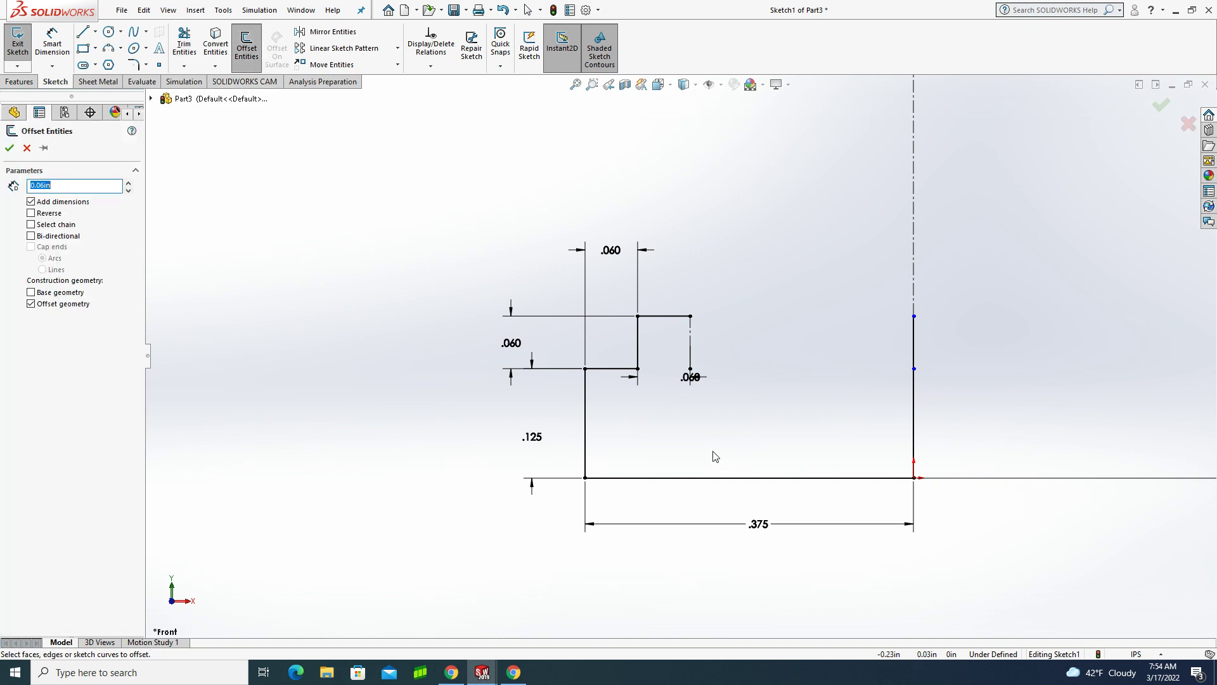
scroll(690, 497, "up", 5)
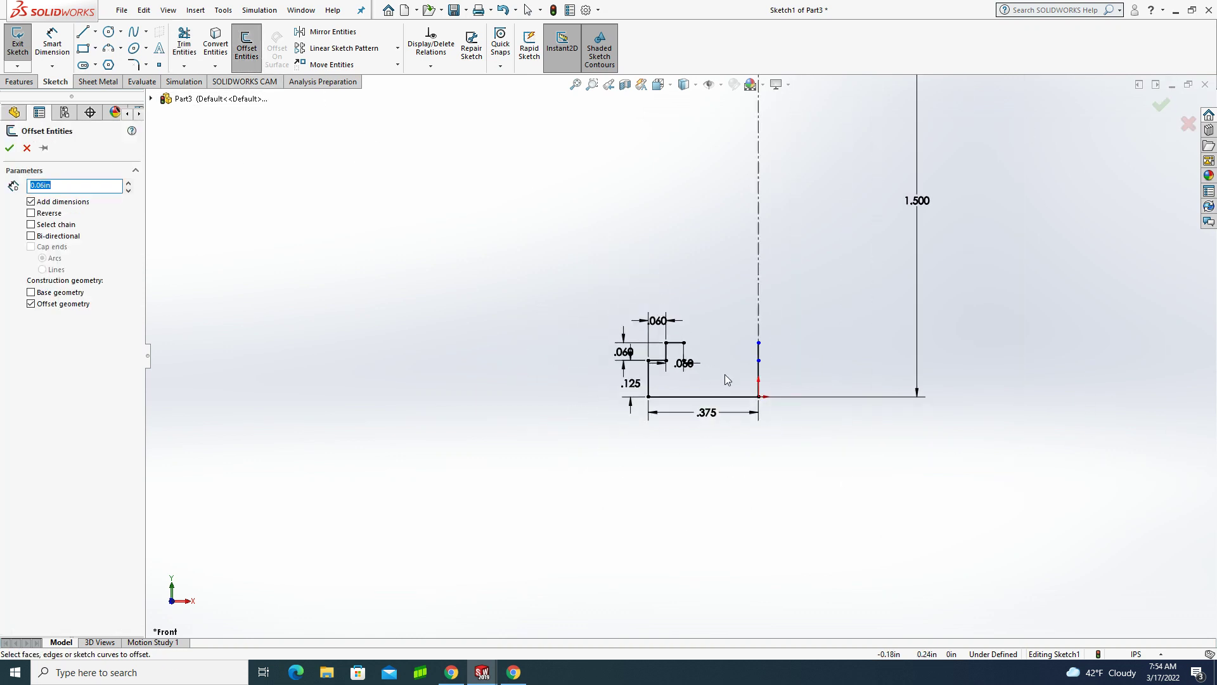
scroll(710, 324, "up", 2)
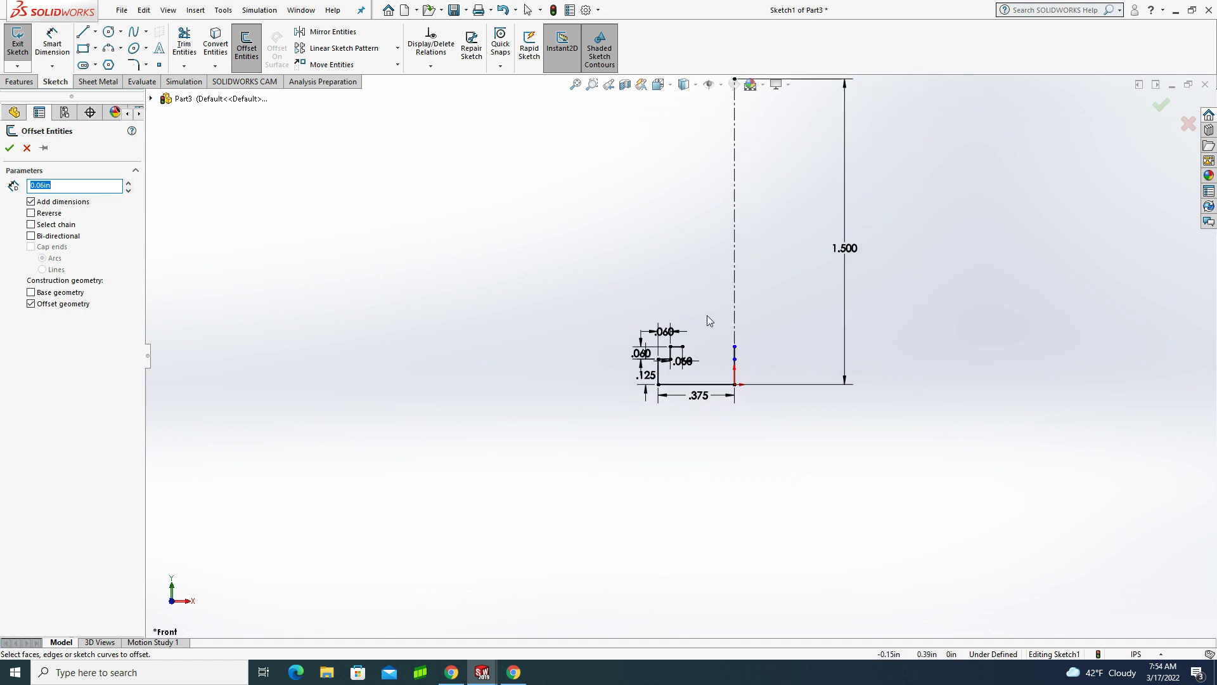
left_click(715, 384)
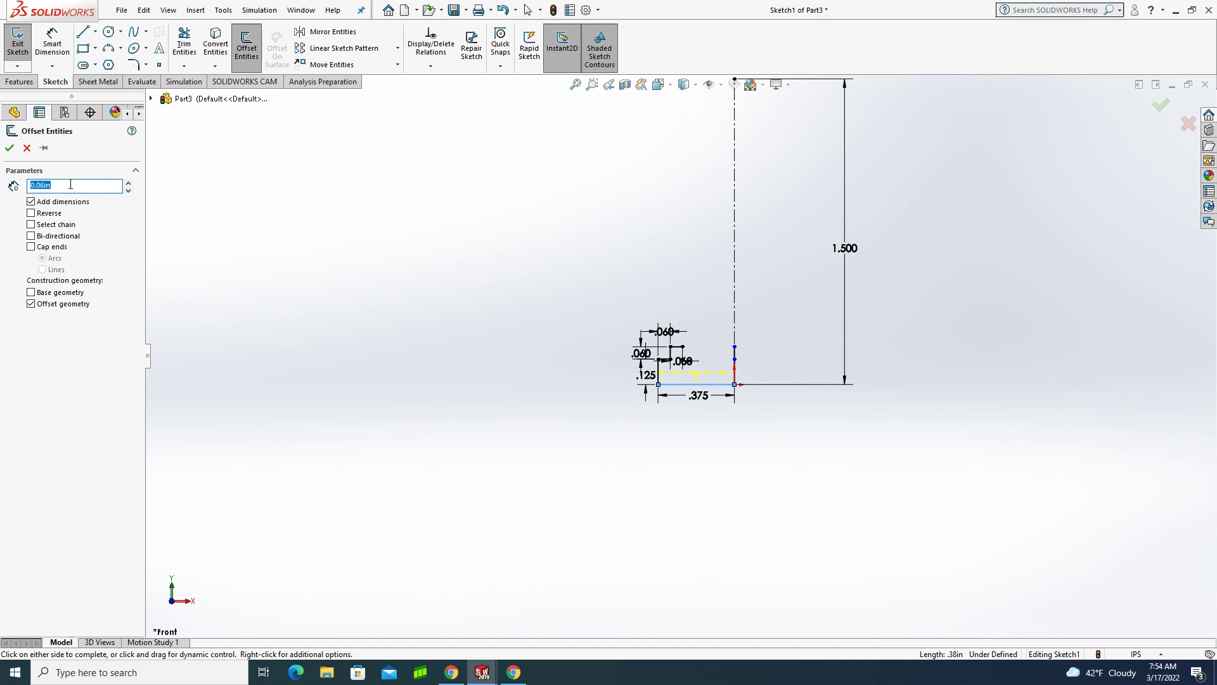
type(".848")
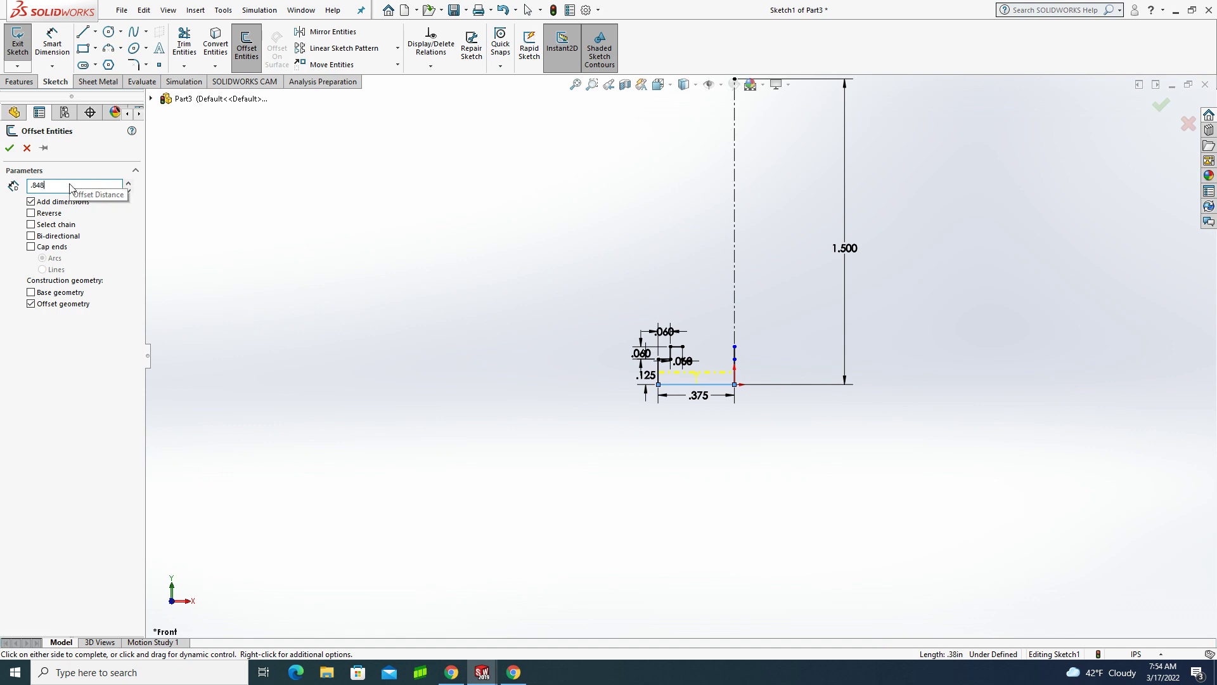
key("Return")
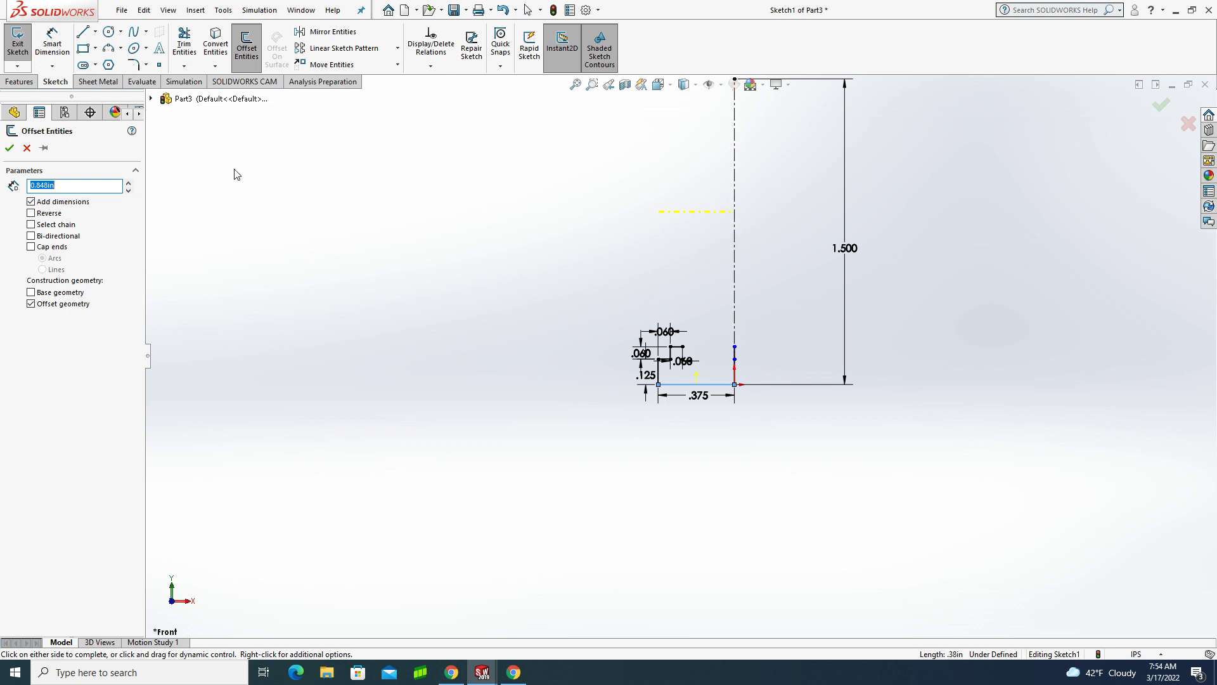
left_click(9, 147)
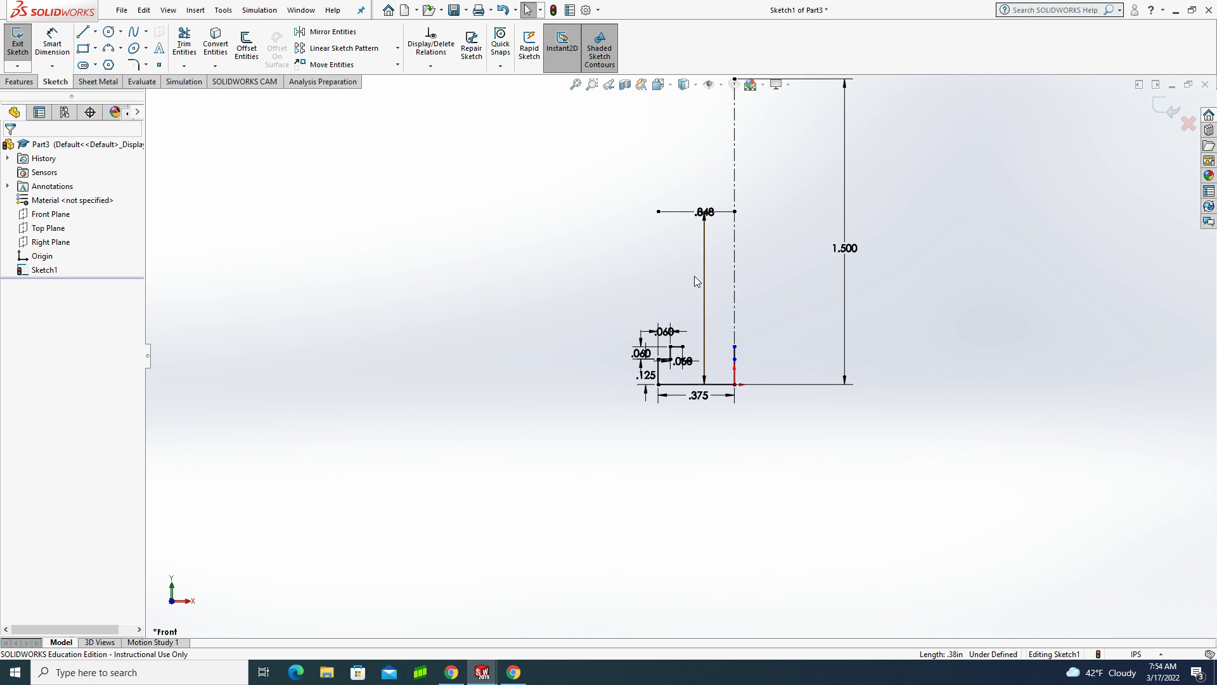
- Draw a slanted line from the step's top corner up to the .848 line
left_click(83, 32)
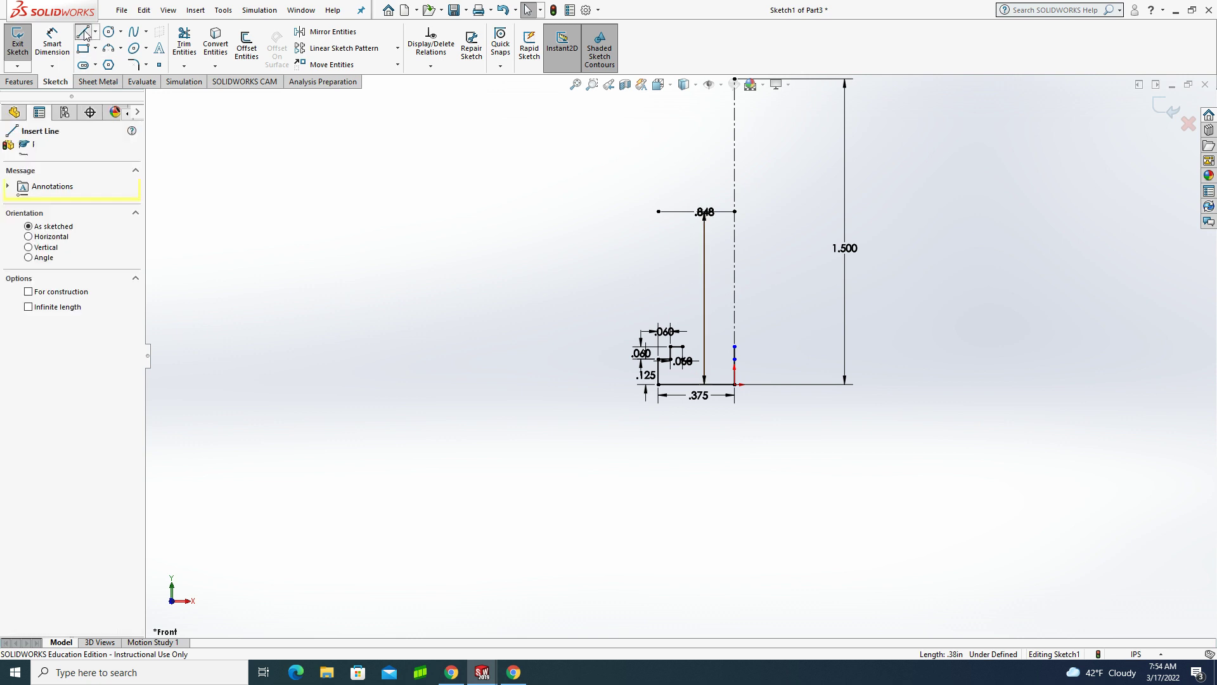
scroll(695, 260, "down", 3)
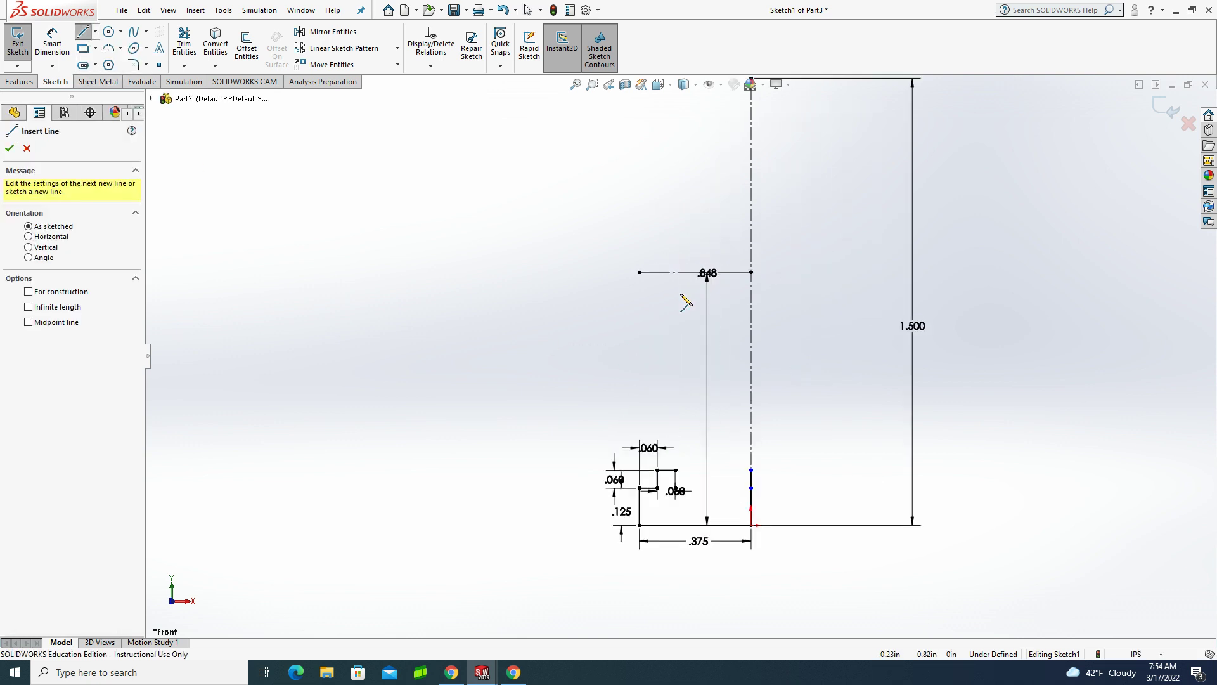
scroll(686, 302, "down", 3)
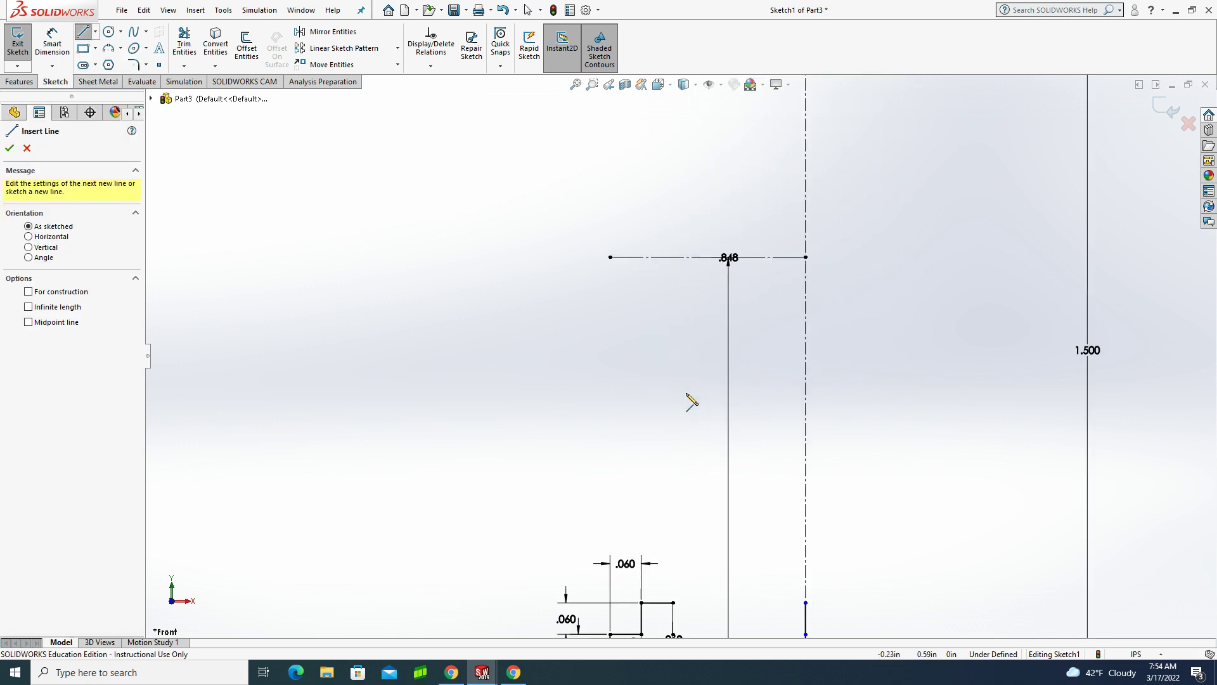
left_click(673, 603)
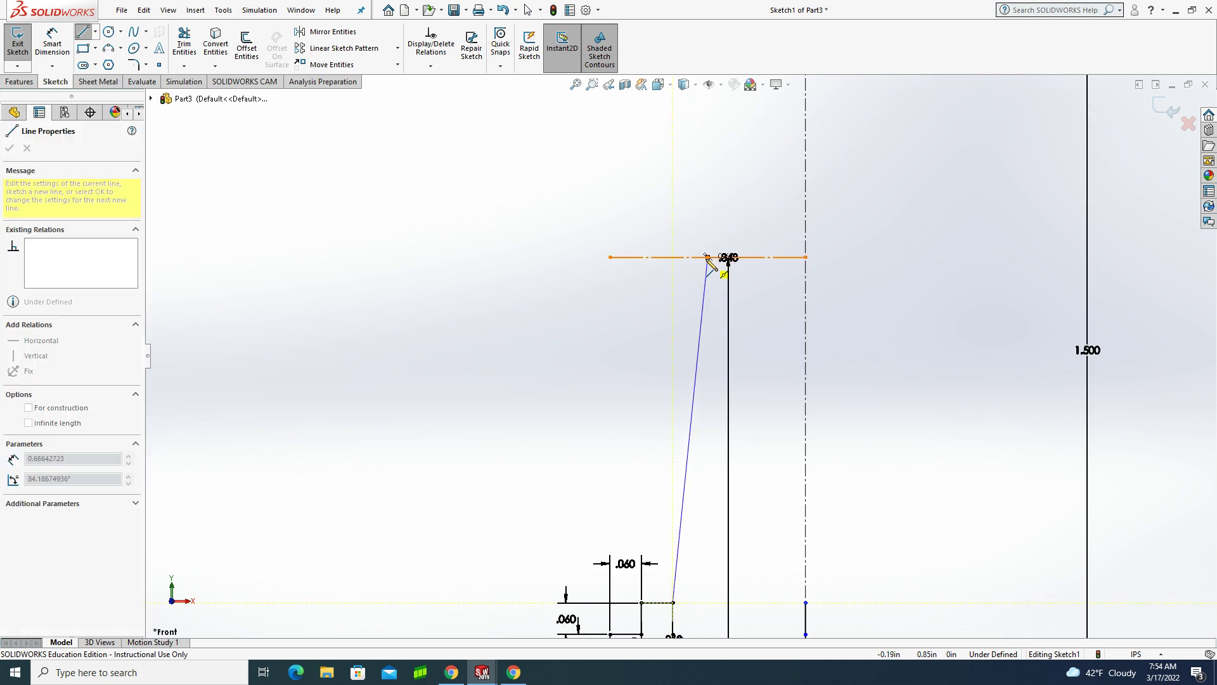
left_click(742, 257)
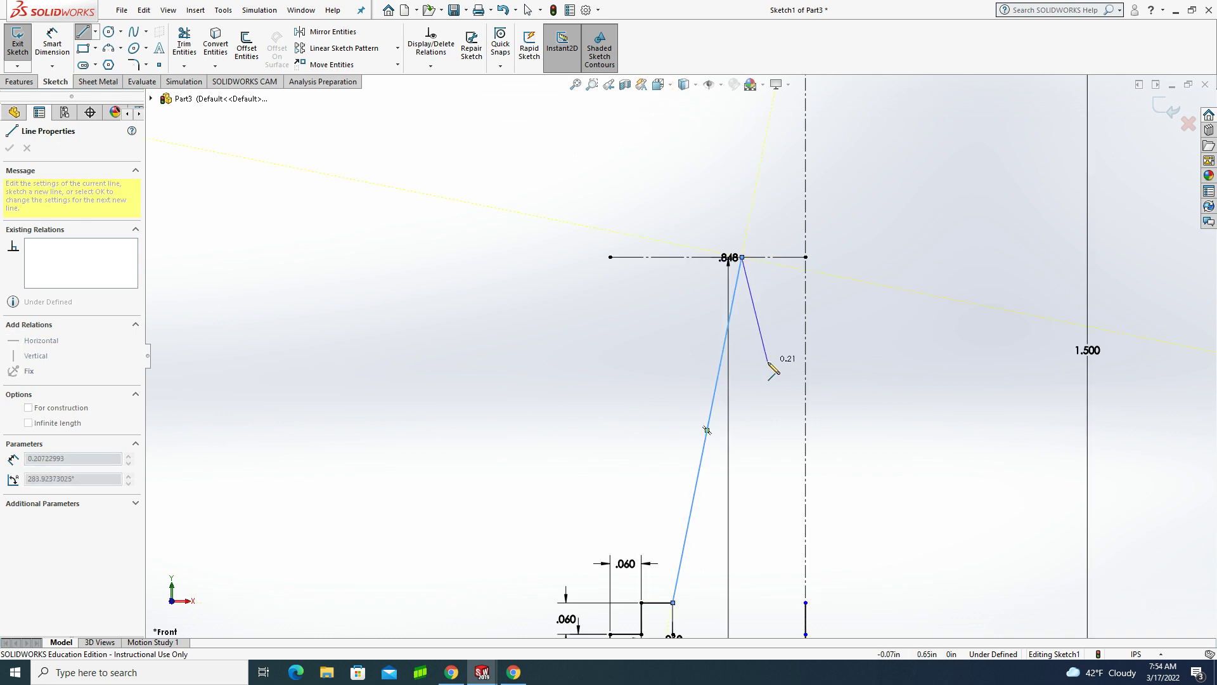
key("Escape")
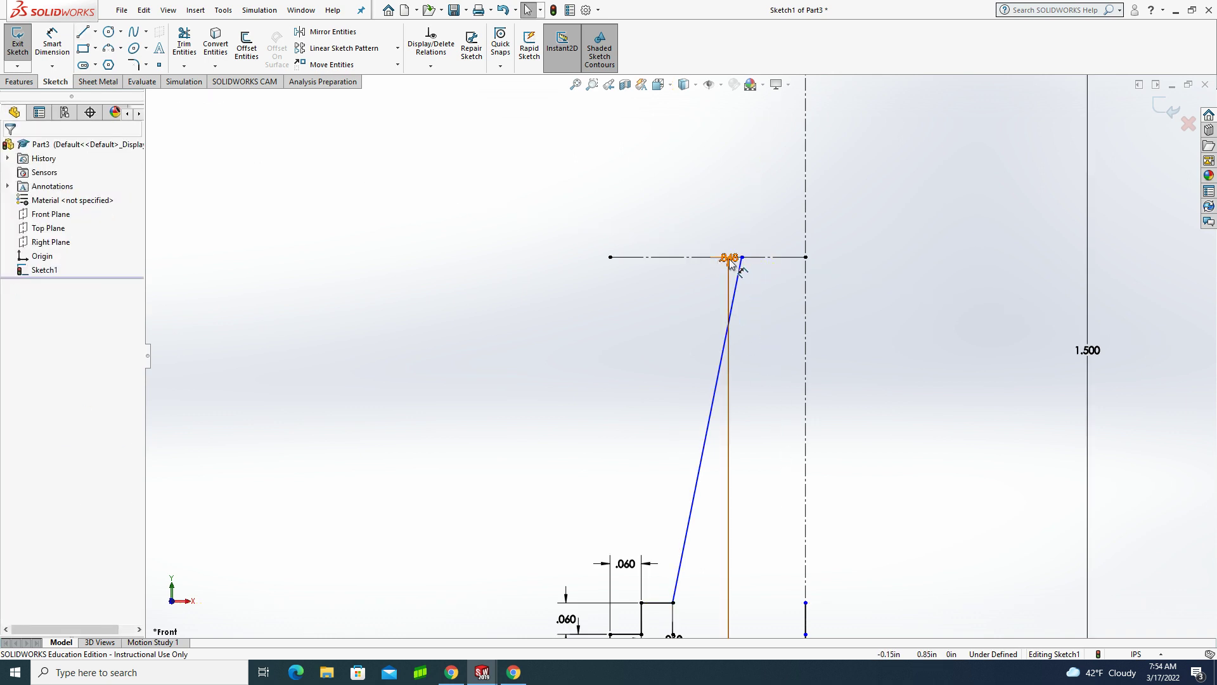
mouse_move(731, 262)
left_mouse_down()
mouse_move(782, 353)
mouse_move(874, 451)
mouse_move(956, 457)
mouse_move(437, 420)
mouse_move(530, 463)
mouse_move(512, 469)
left_mouse_up()
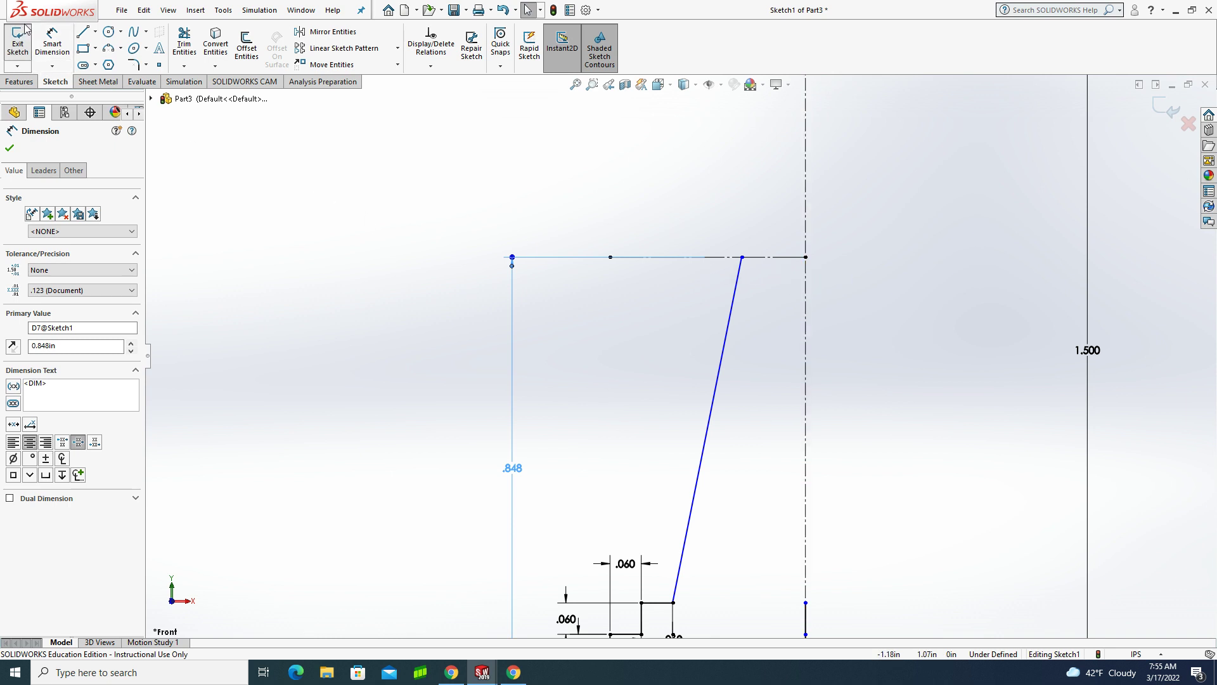
- Dimension the slanted line's top end .159 from the centerline
left_click(52, 42)
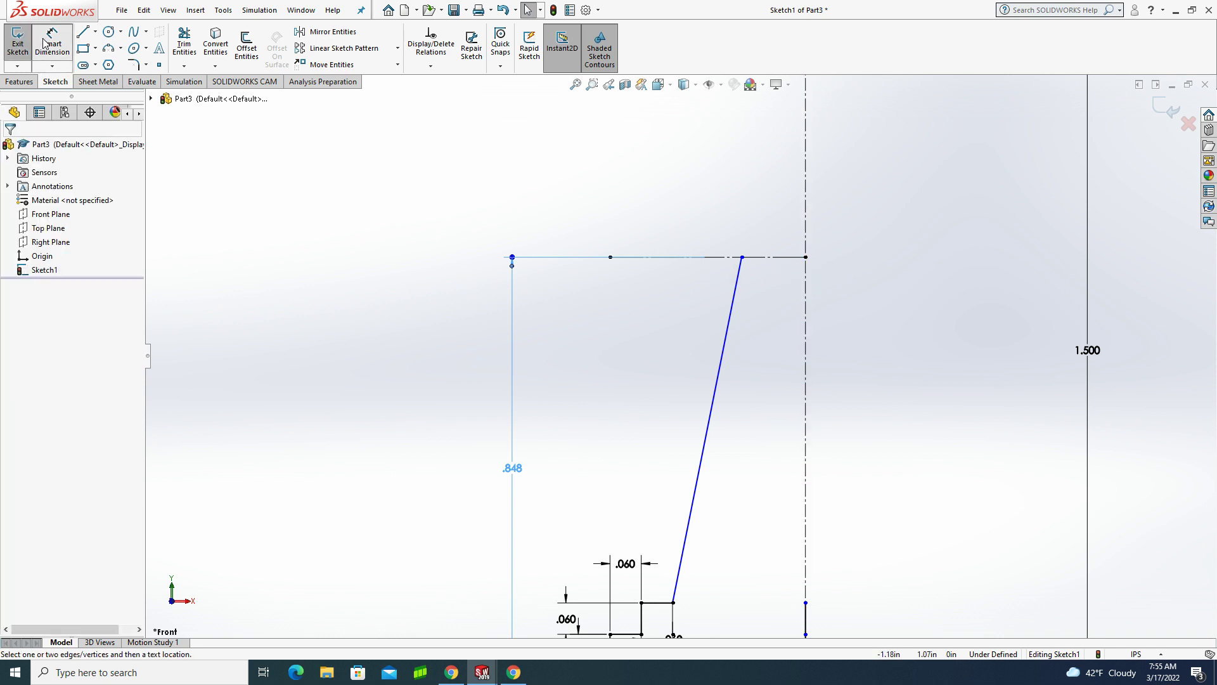
left_click(743, 257)
left_click(806, 287)
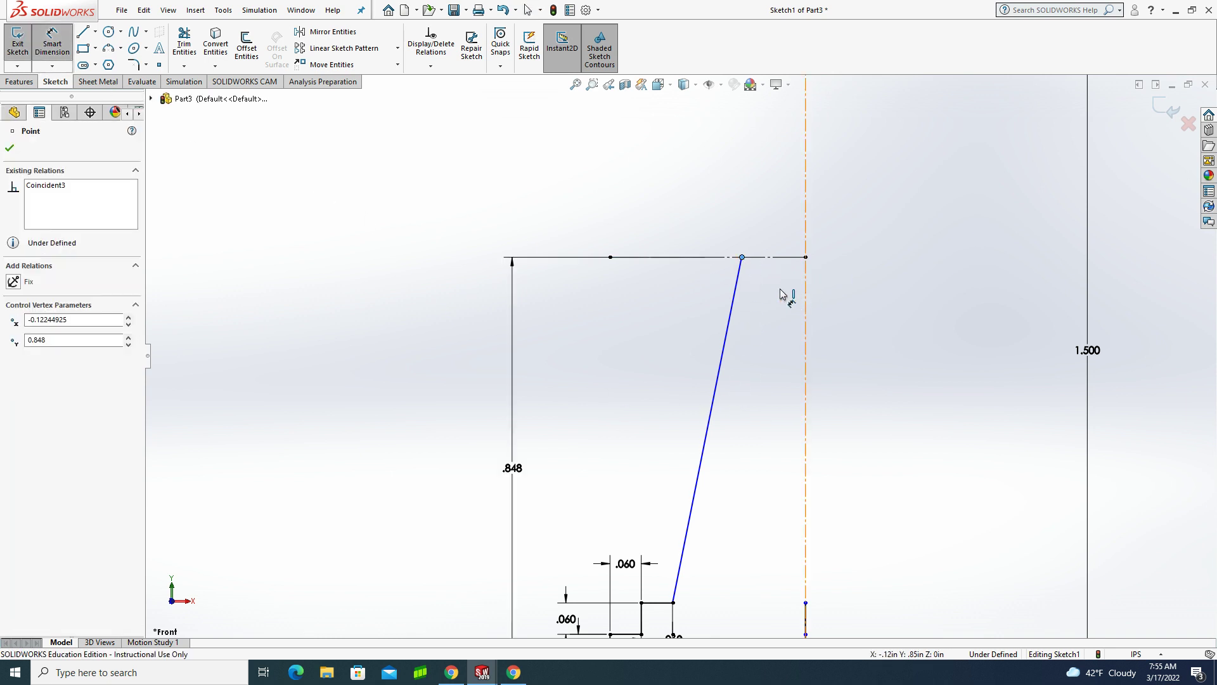
left_click(773, 289)
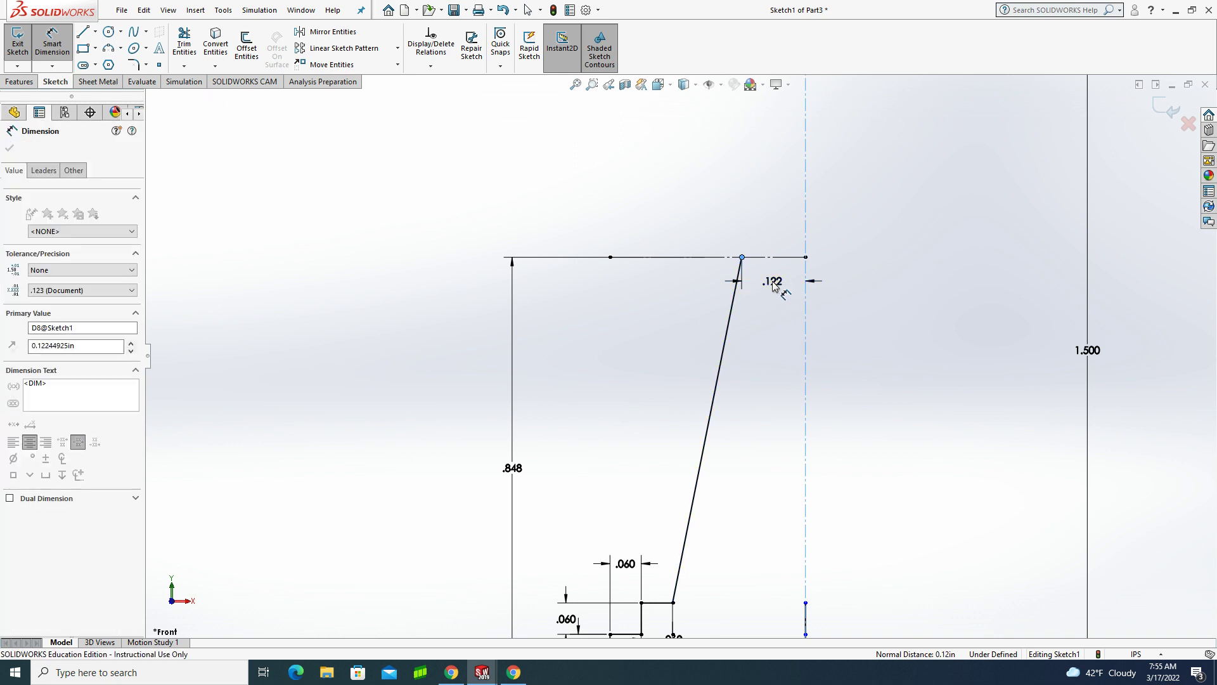
type(".")
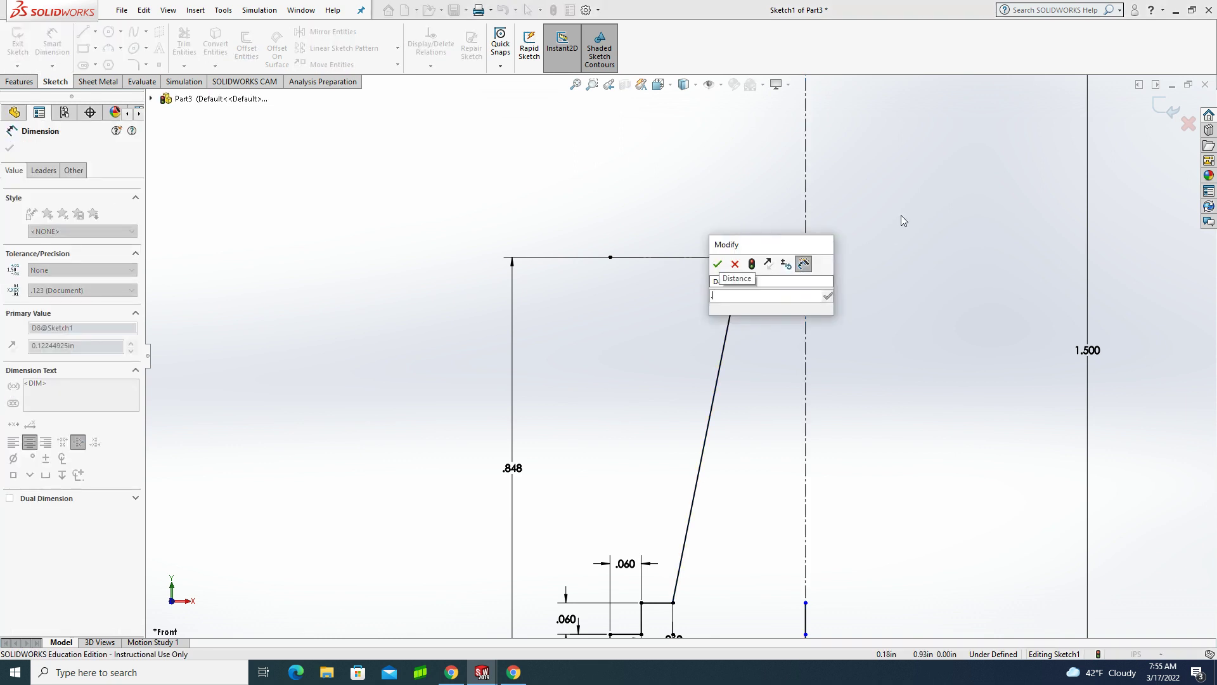
type("159")
key("Return")
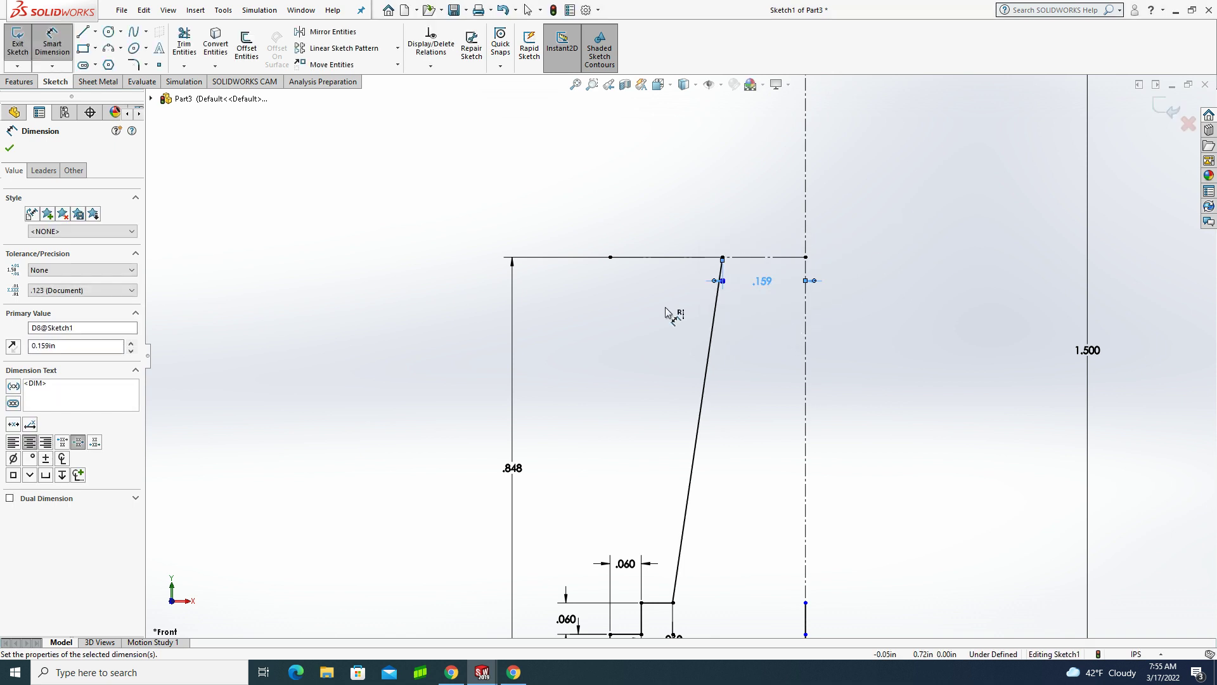
- Draw a rectangle above the top line and dimension its height to .060
left_click(85, 50)
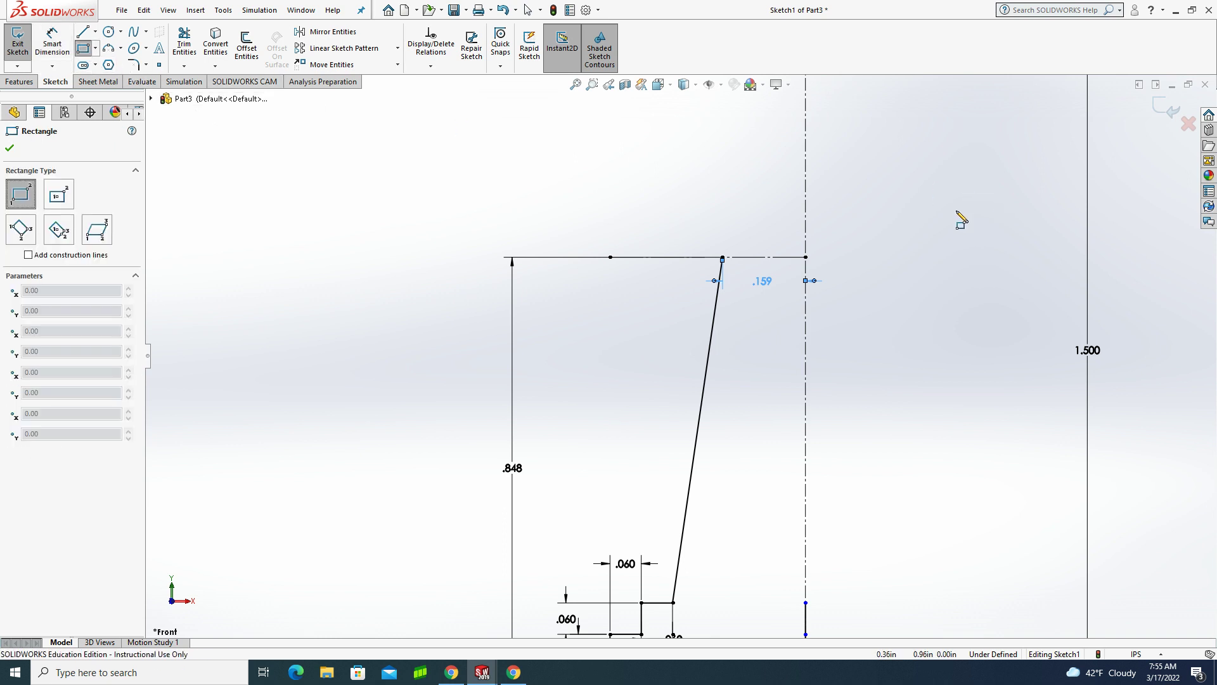
left_click(809, 261)
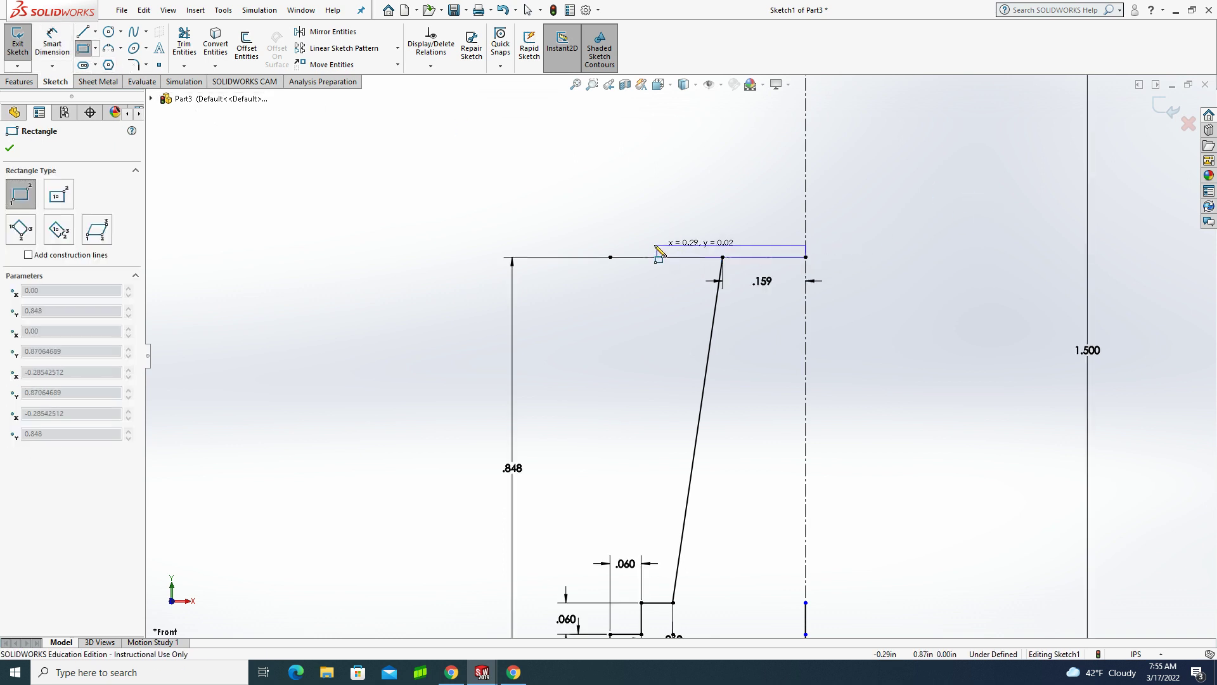
left_click(672, 219)
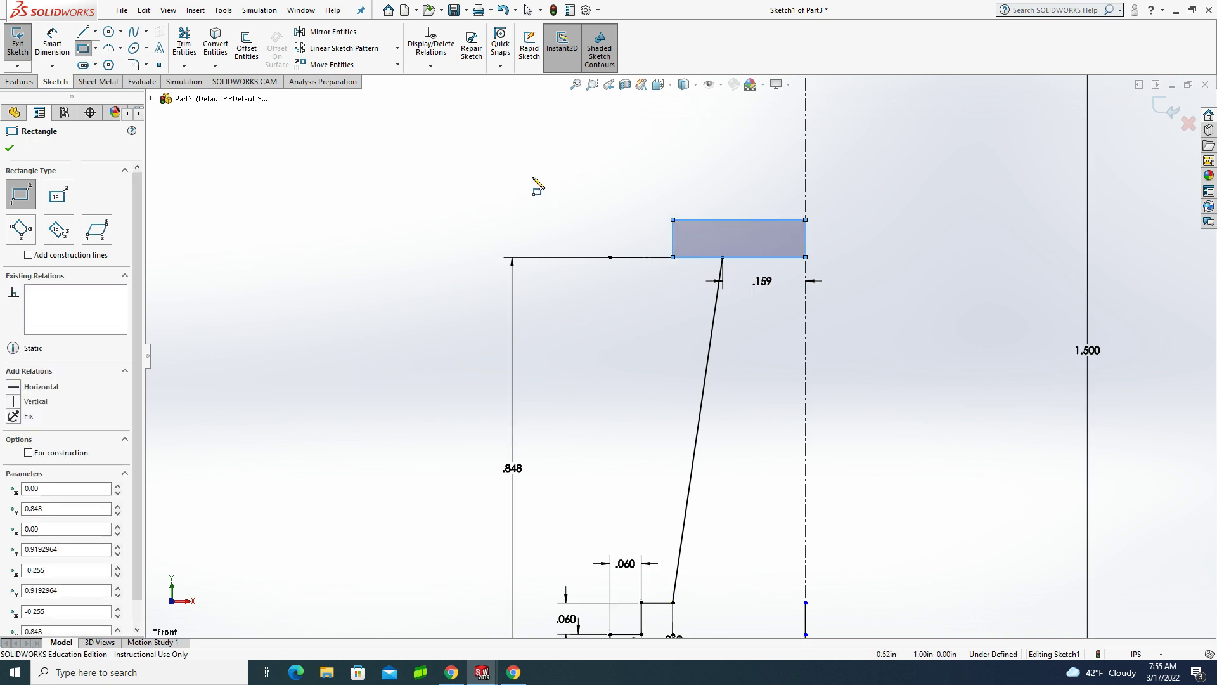
left_click(52, 44)
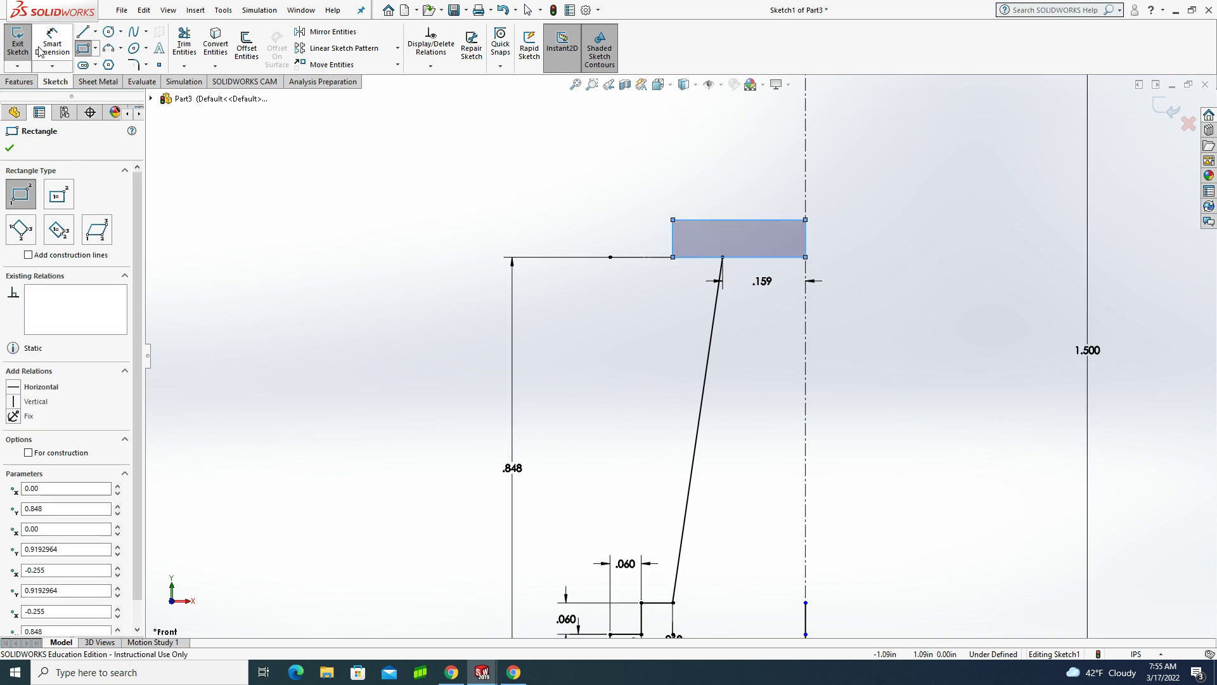
left_click(674, 248)
left_click(634, 245)
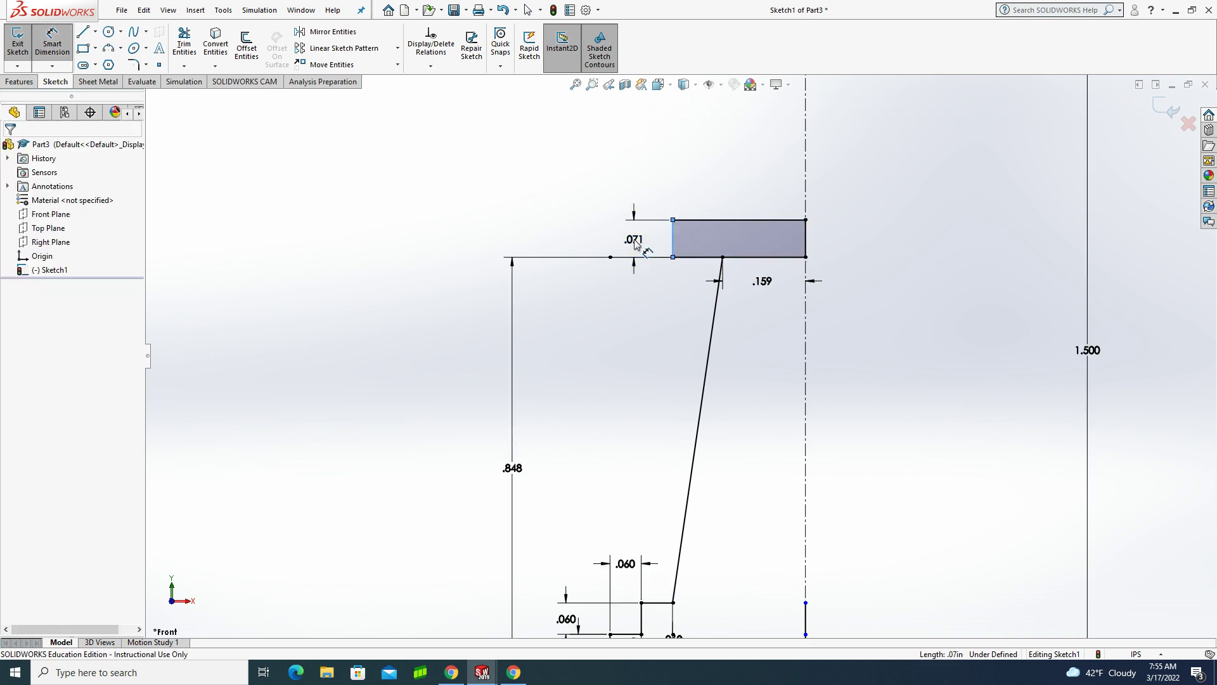
type(".06")
key("Return")
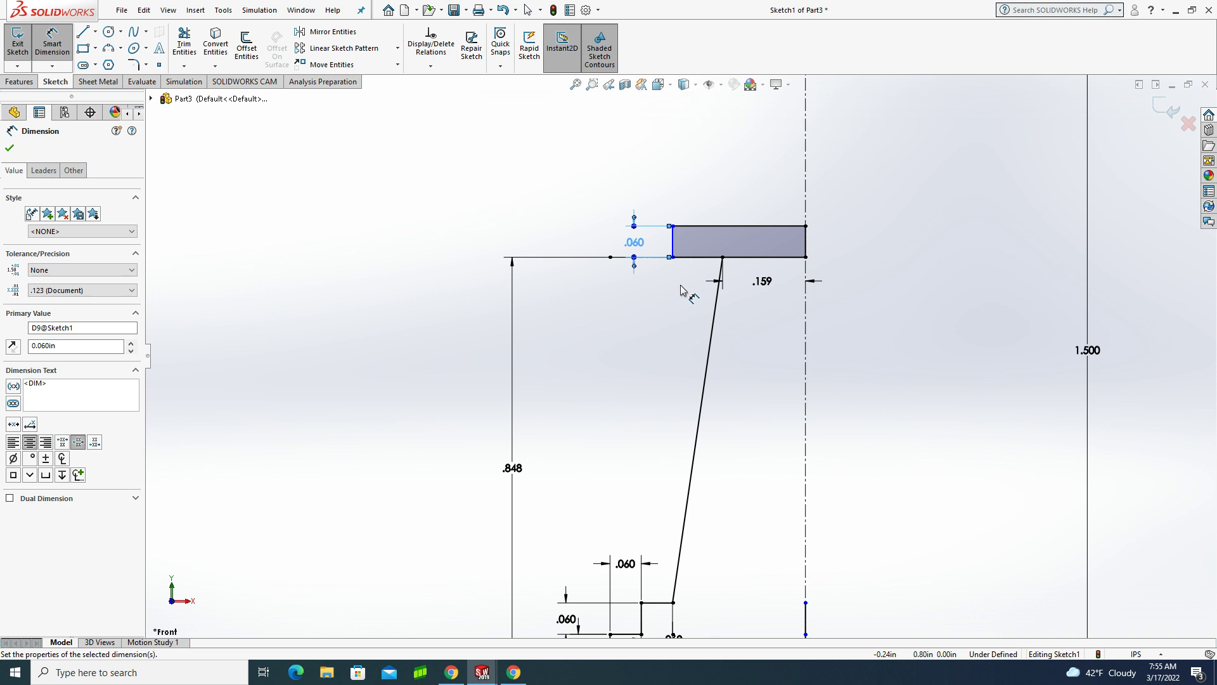
- Dimension the rectangle's left edge .188 from the centerline
left_click(674, 247)
left_click(805, 300)
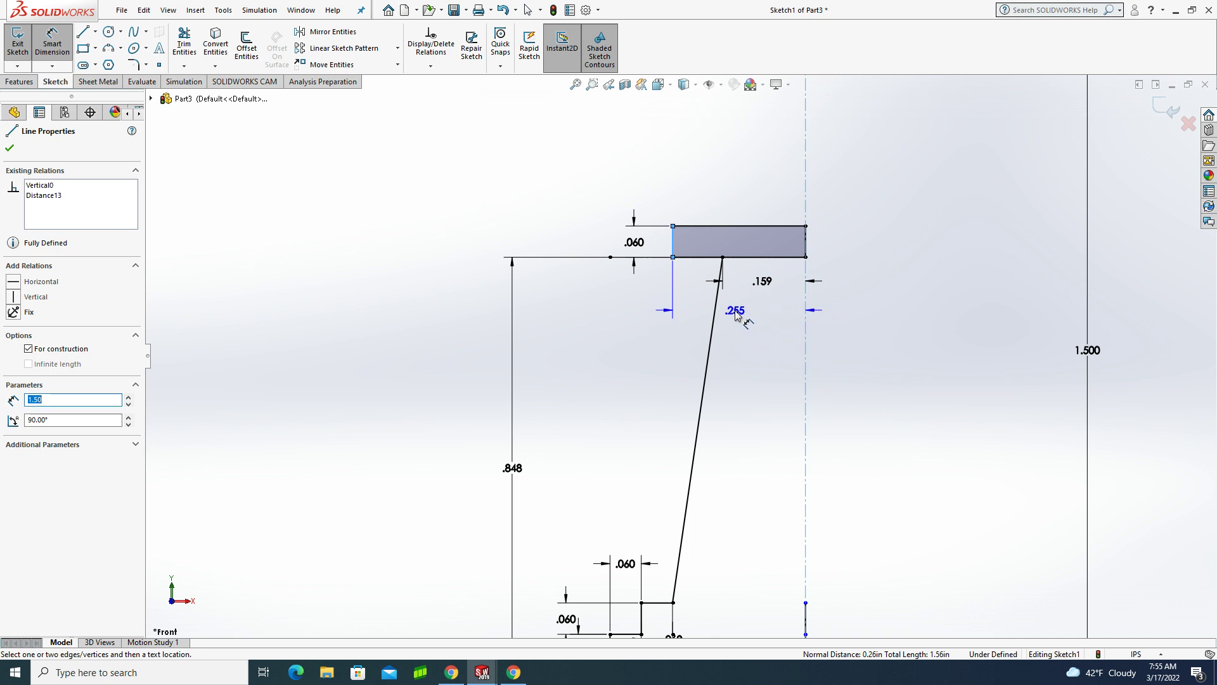
left_click(736, 310)
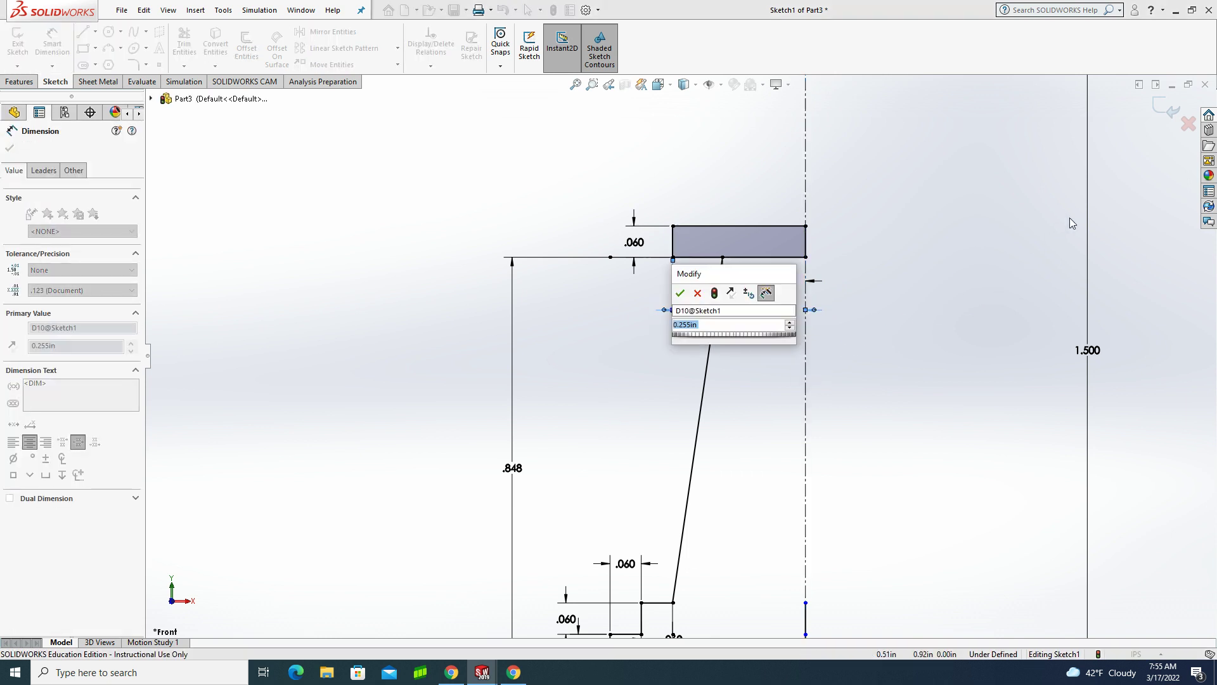
type(".255")
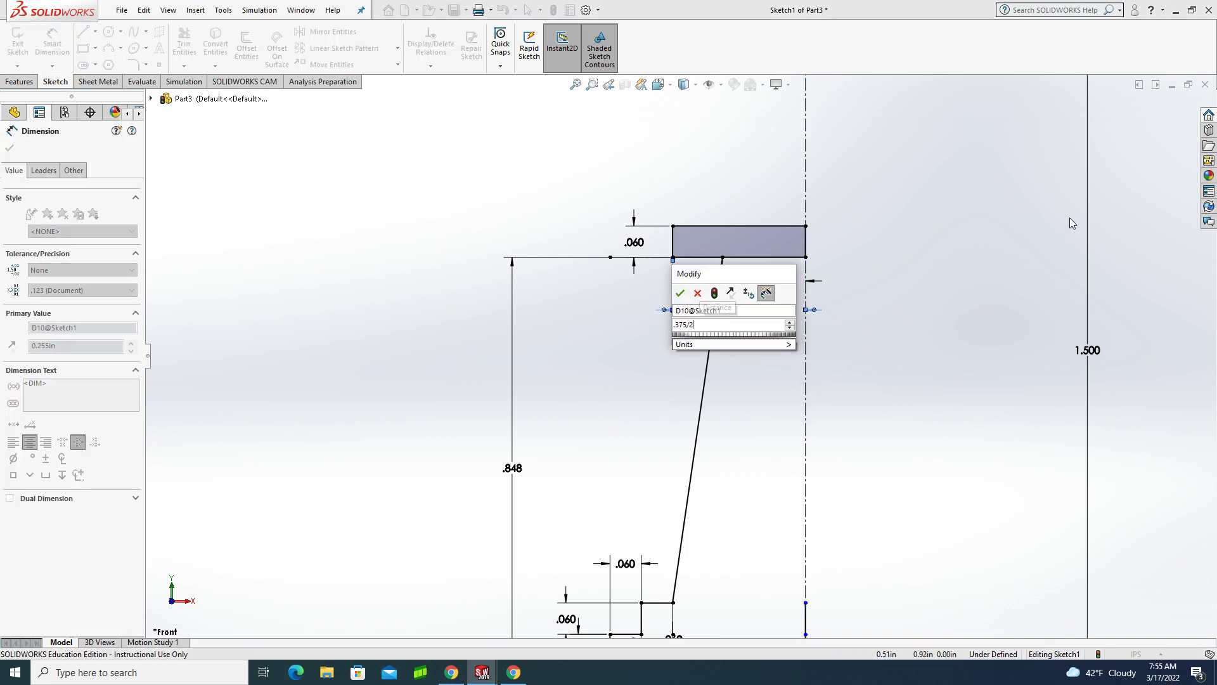
key("Return")
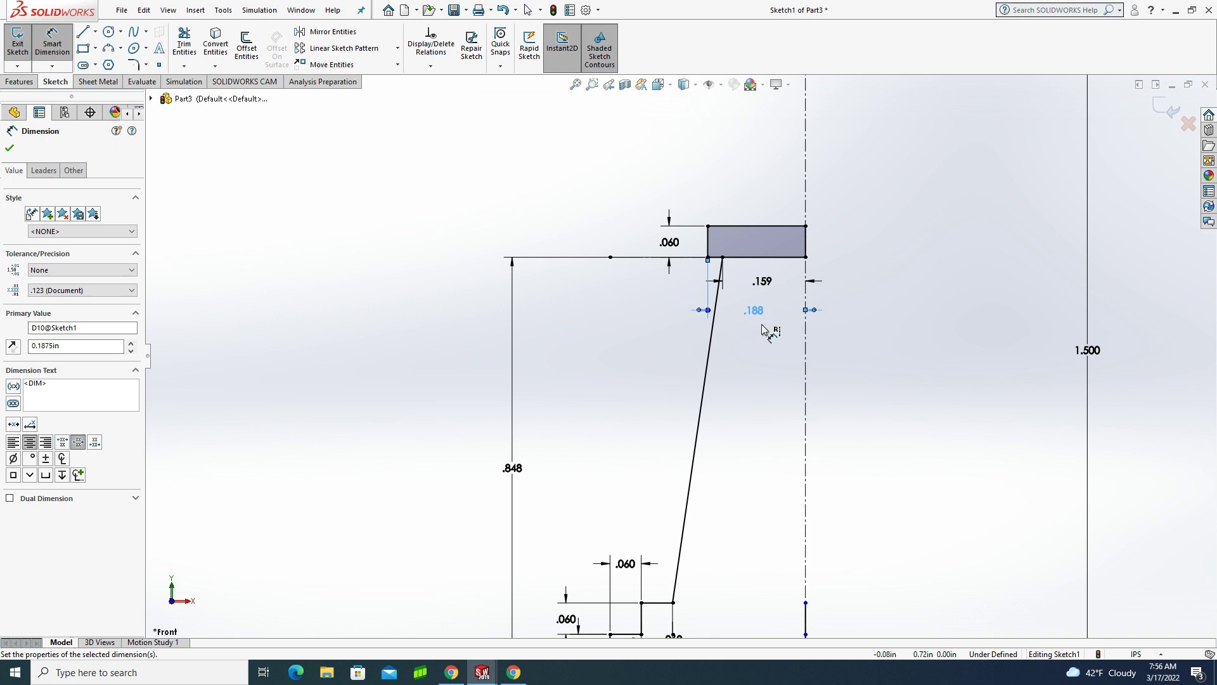
- Trim away the top line segment beneath the .060 block so the outline steps into it
left_click(184, 45)
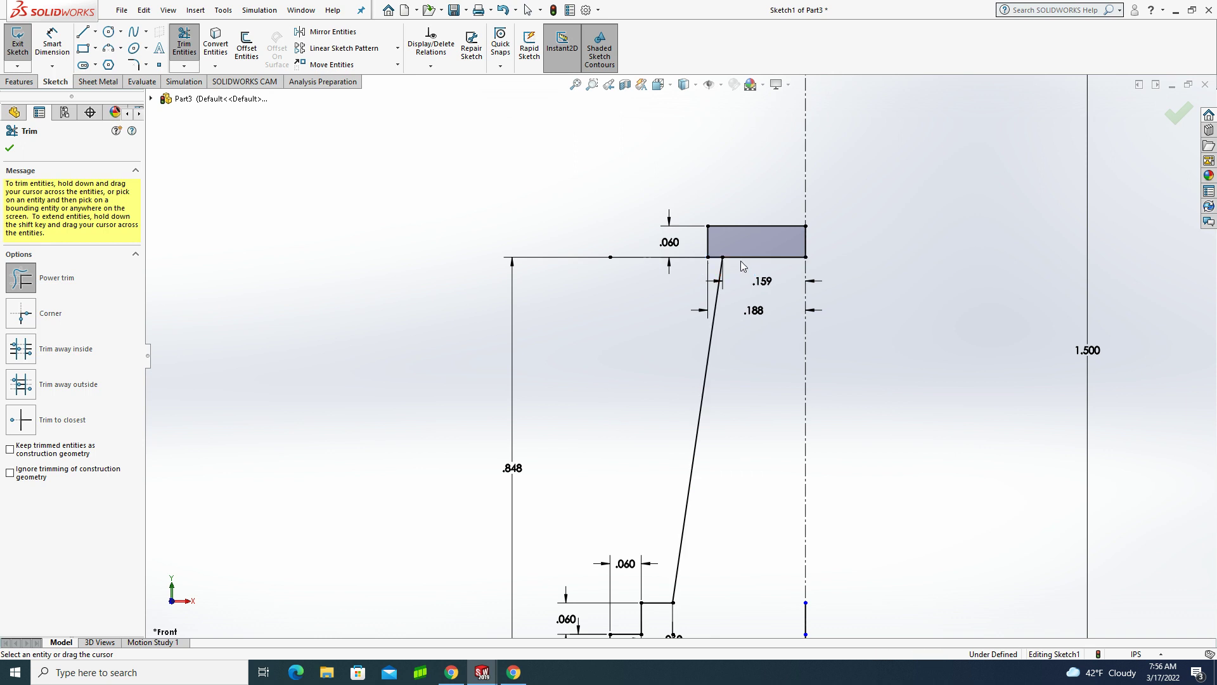
left_click_drag(741, 261, 744, 249)
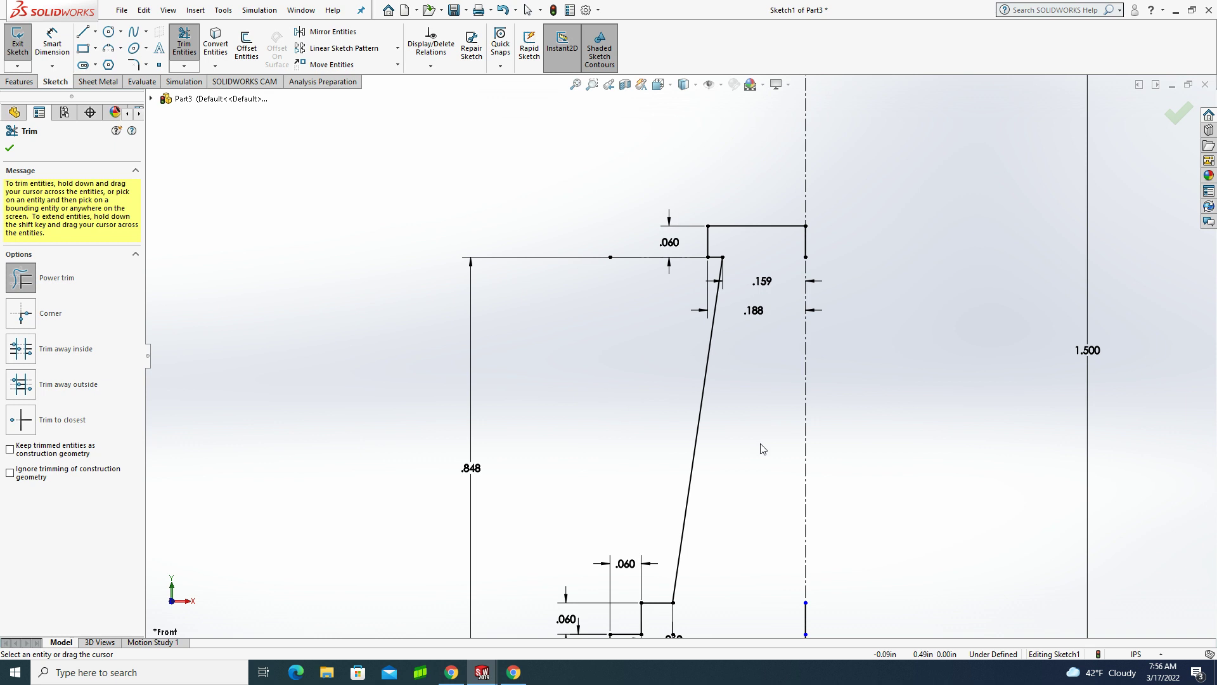
scroll(763, 448, "up", 4)
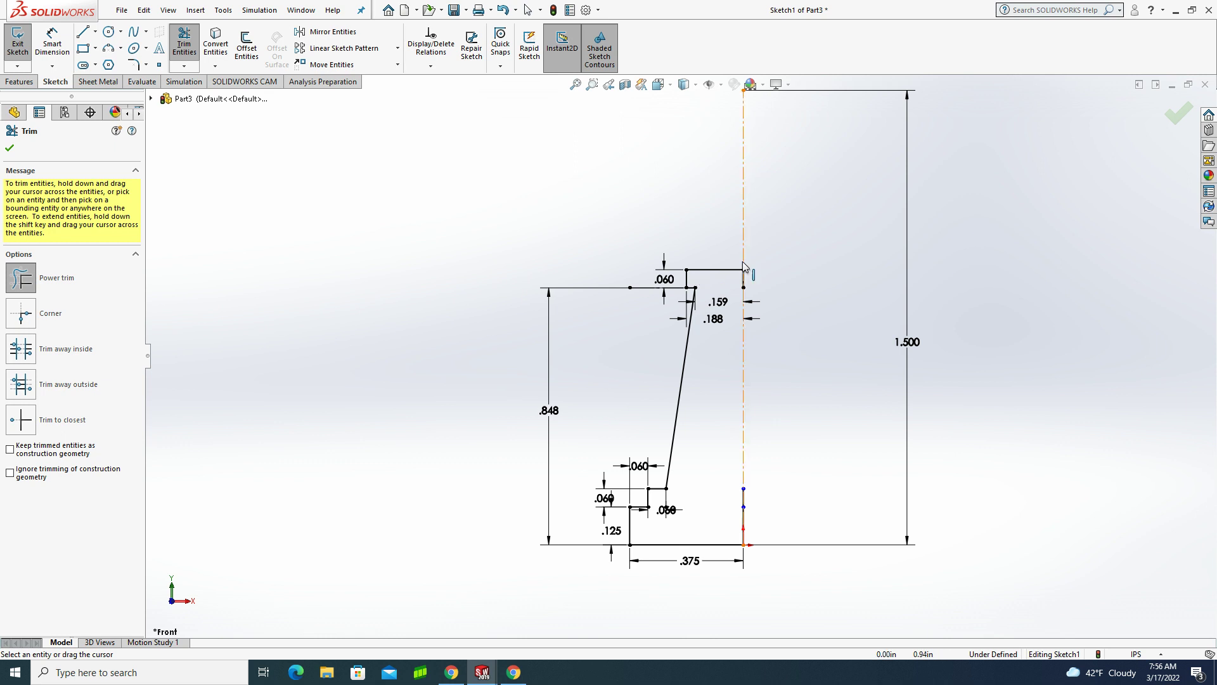
- Place a point on the block's top edge, dimensioned .124 from the centerline
left_click(159, 65)
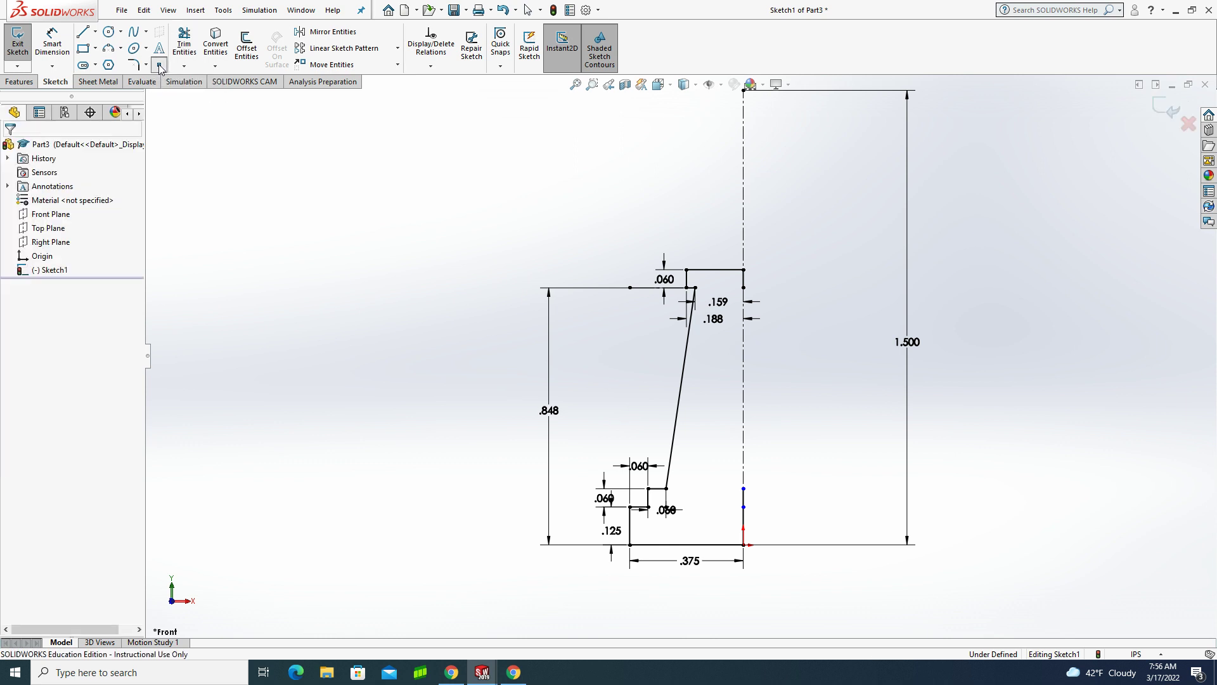
left_click(700, 270)
key("d")
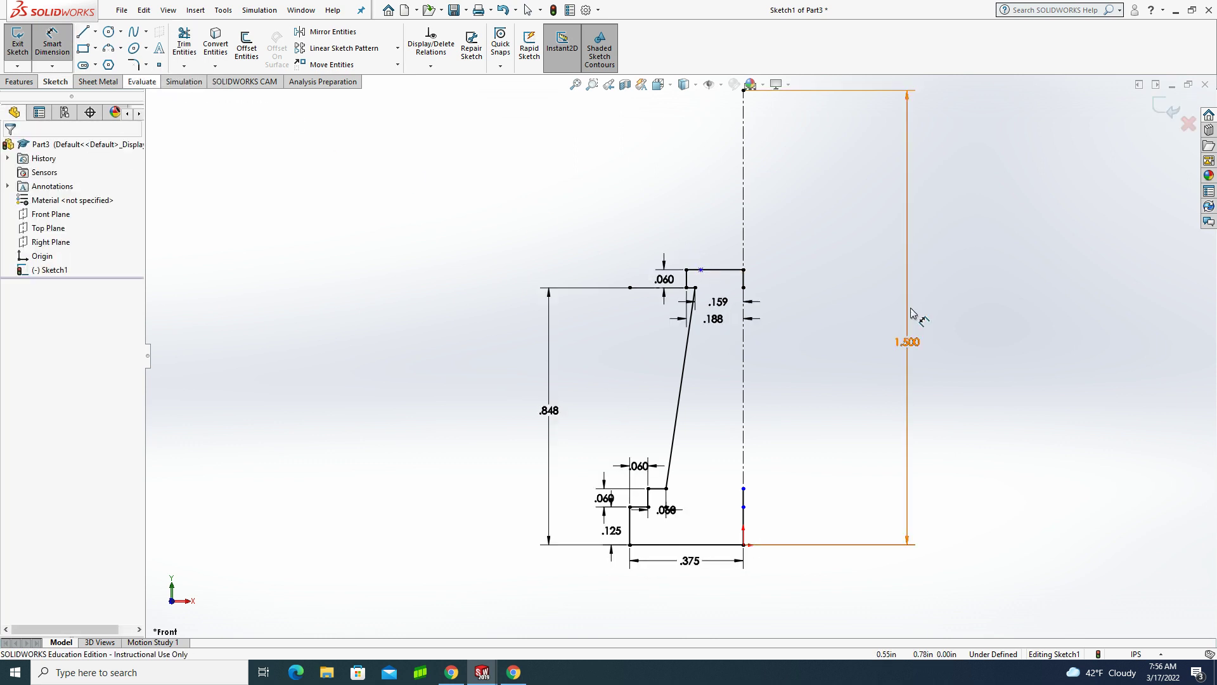
left_click(700, 270)
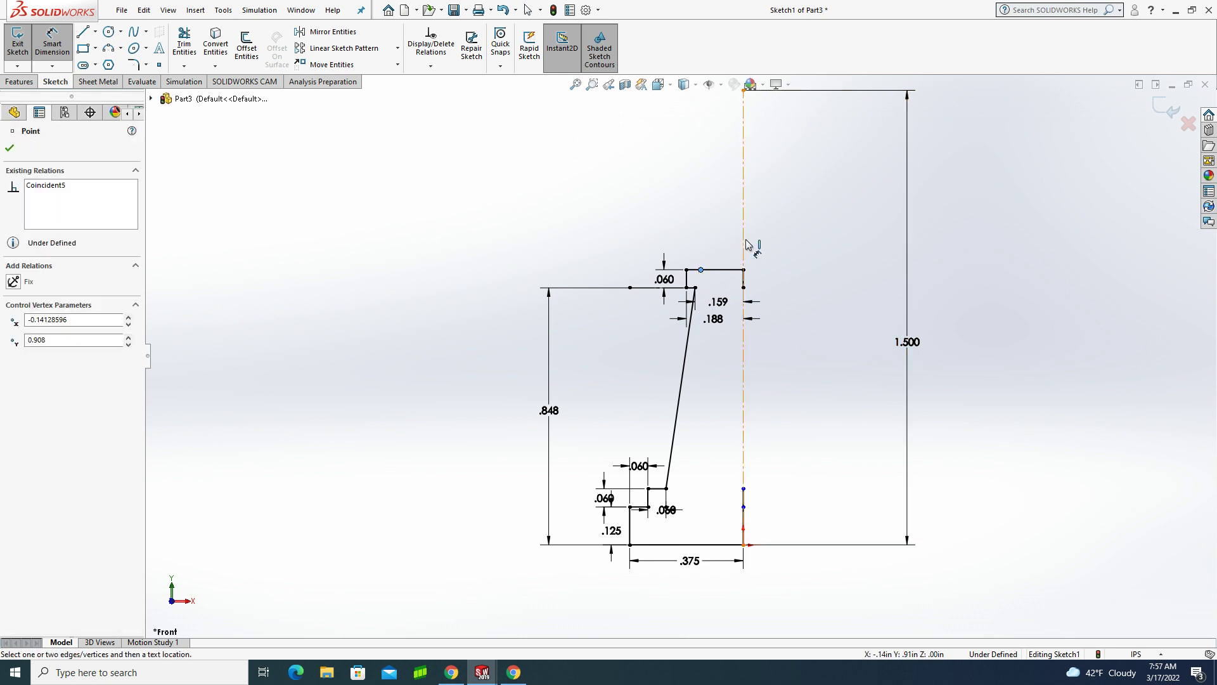
left_click(744, 247)
left_click(726, 260)
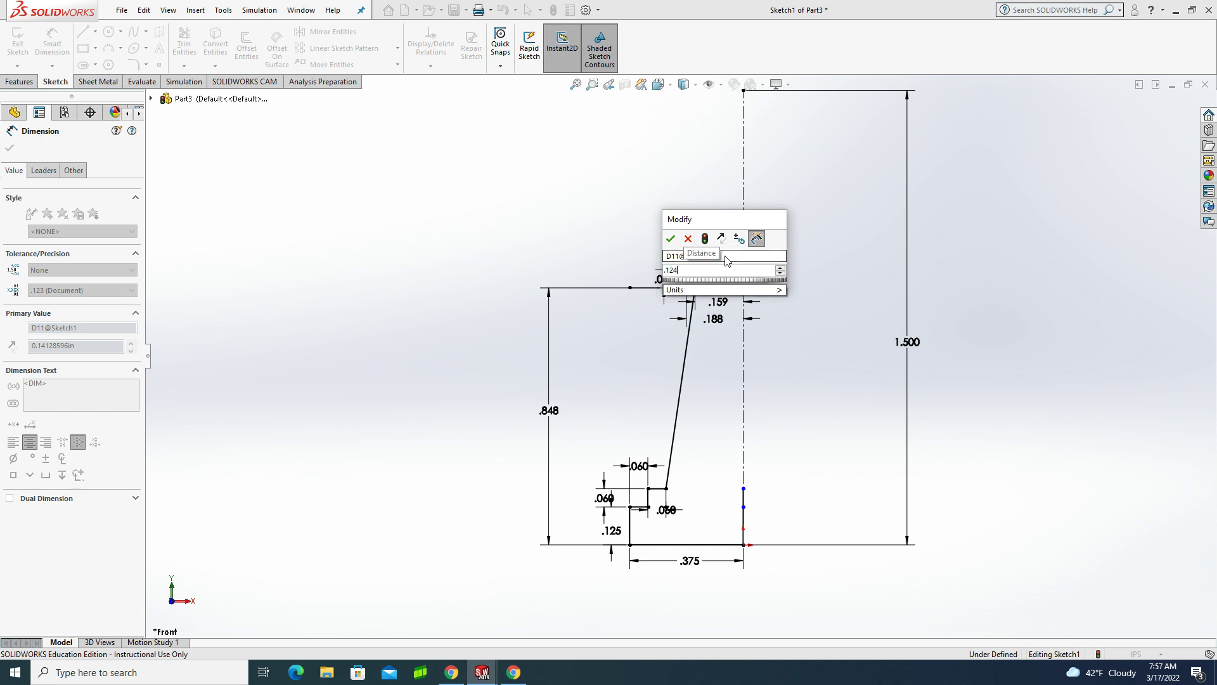
key("Return")
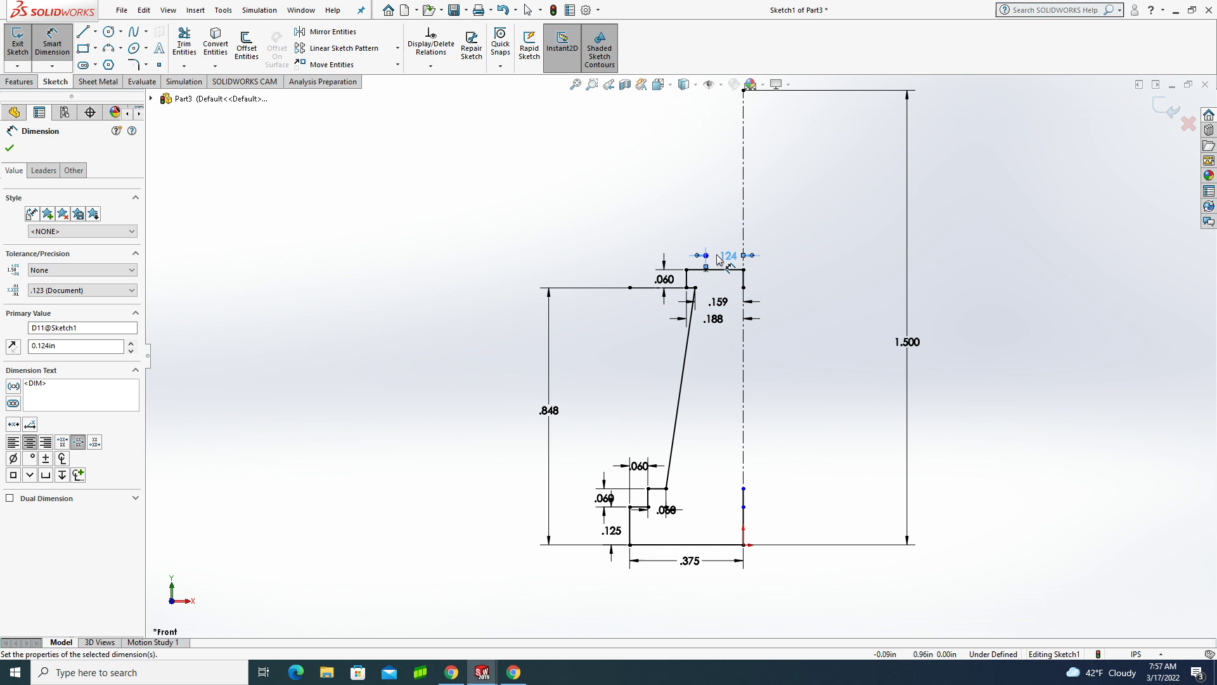
- Trim the collar's top edge and redraw it from the top-left corner to the .124 point
scroll(713, 285, "down", 2)
scroll(701, 313, "down", 2)
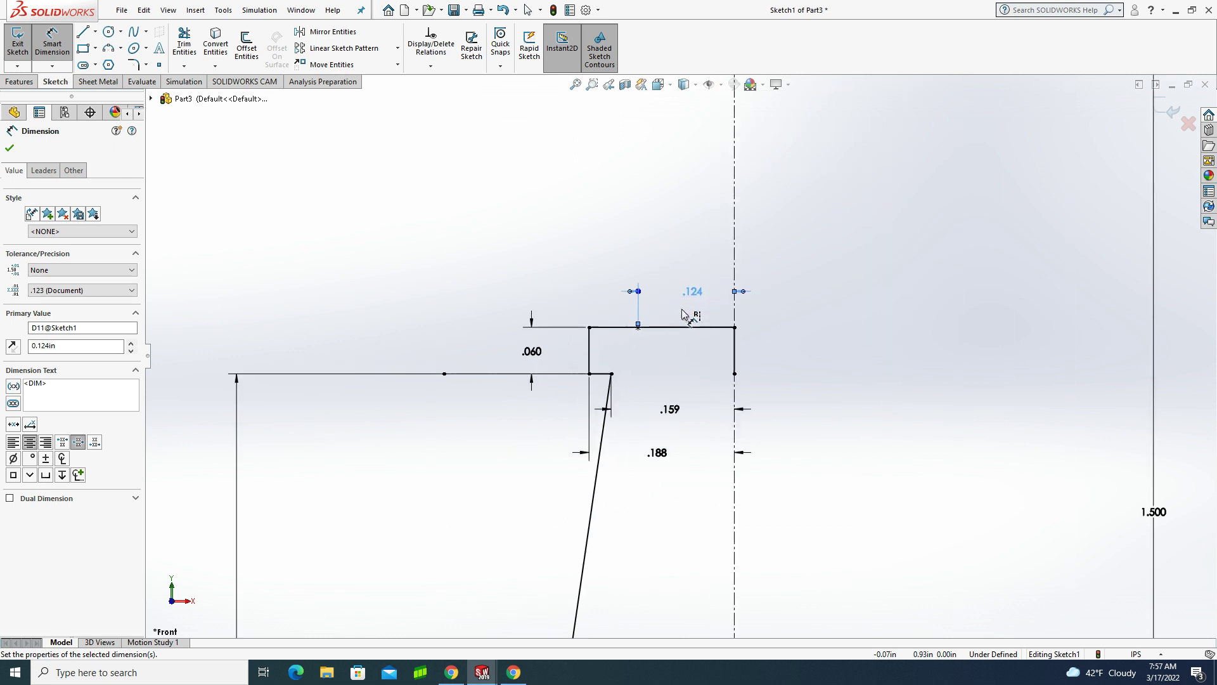
left_click(183, 39)
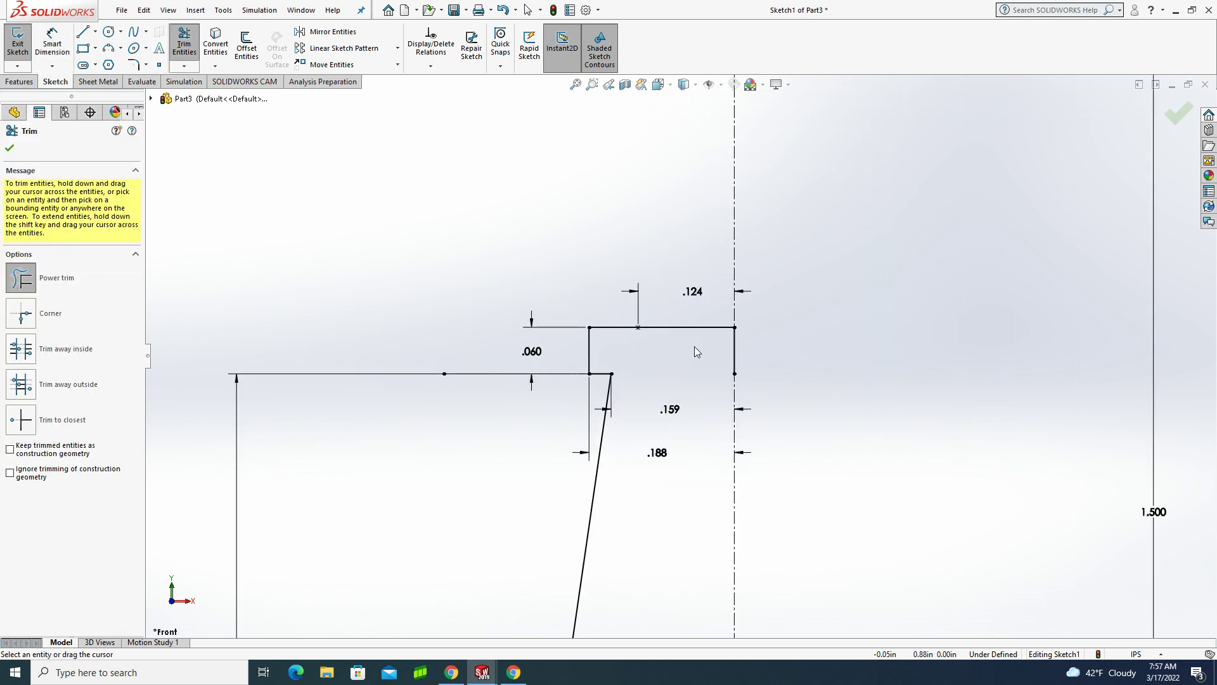
left_click_drag(691, 341, 687, 320)
left_click(82, 32)
left_click(589, 327)
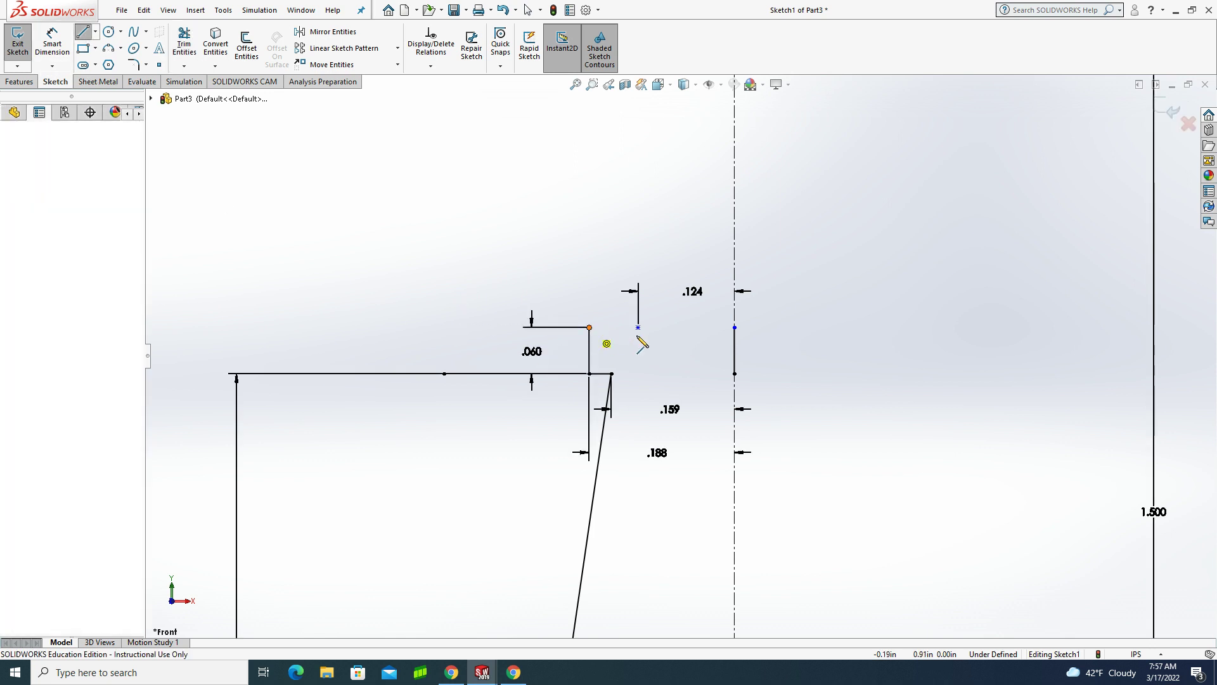
left_click(638, 327)
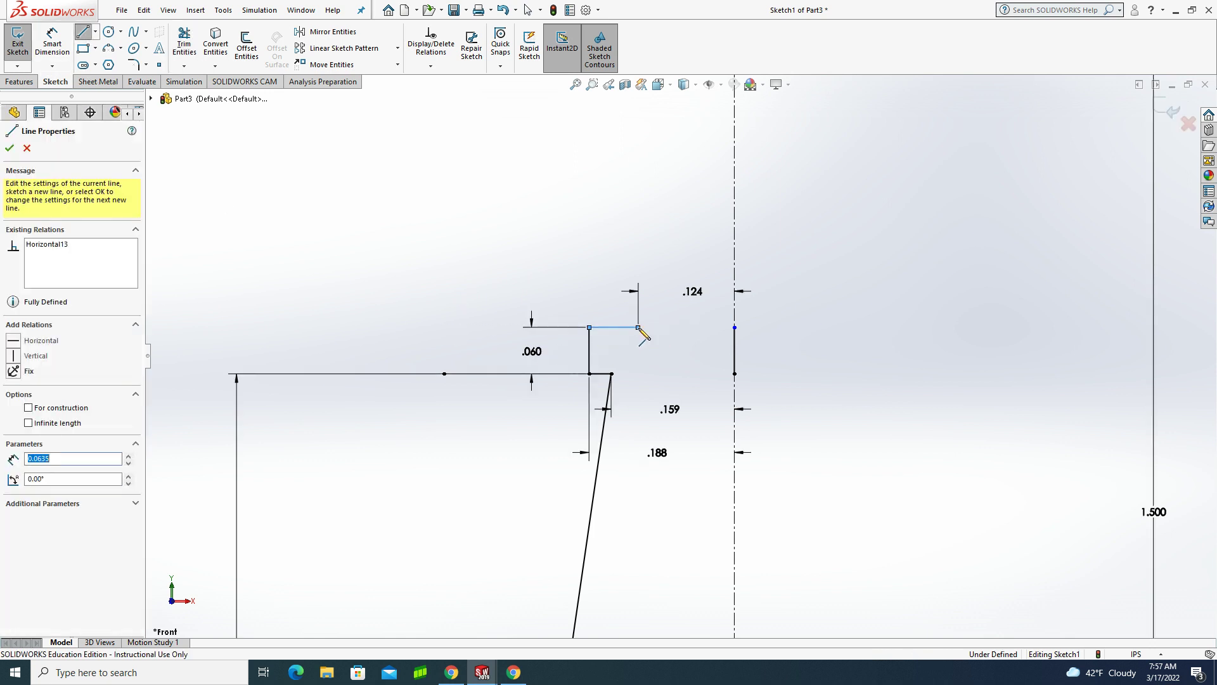
double_click(669, 369)
key("Escape")
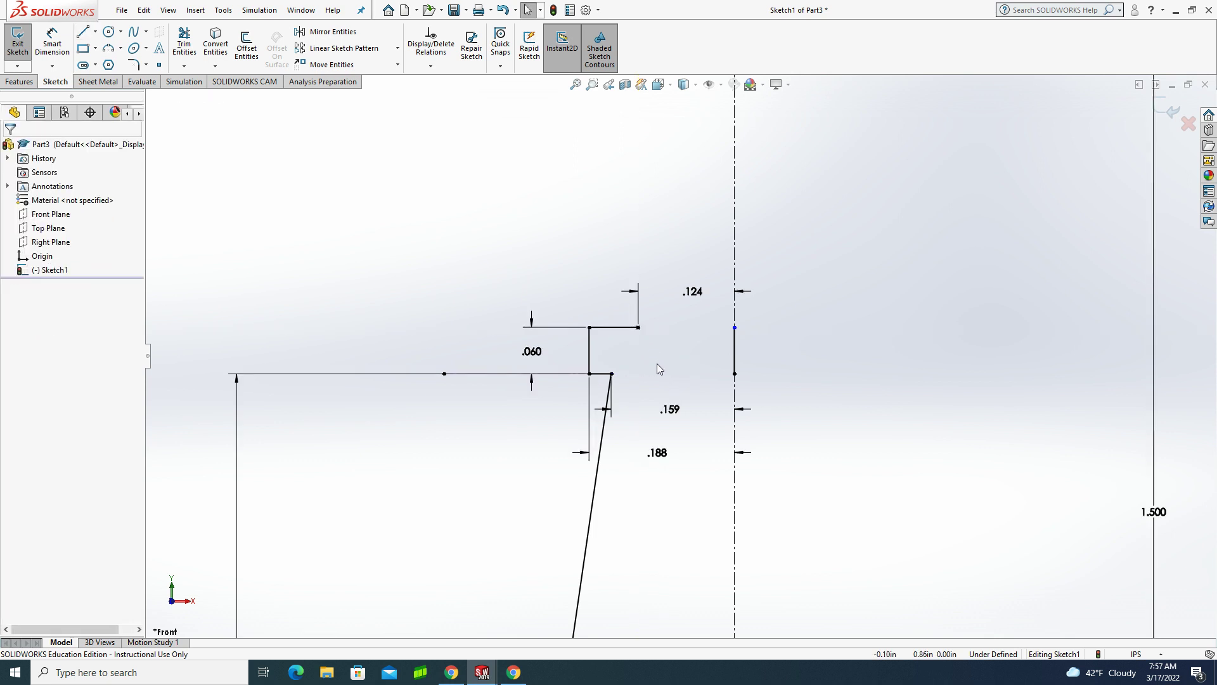
- Draw a three-point arc from the .124 point to the centerline's top for the bishop's head
scroll(657, 363, "up", 4)
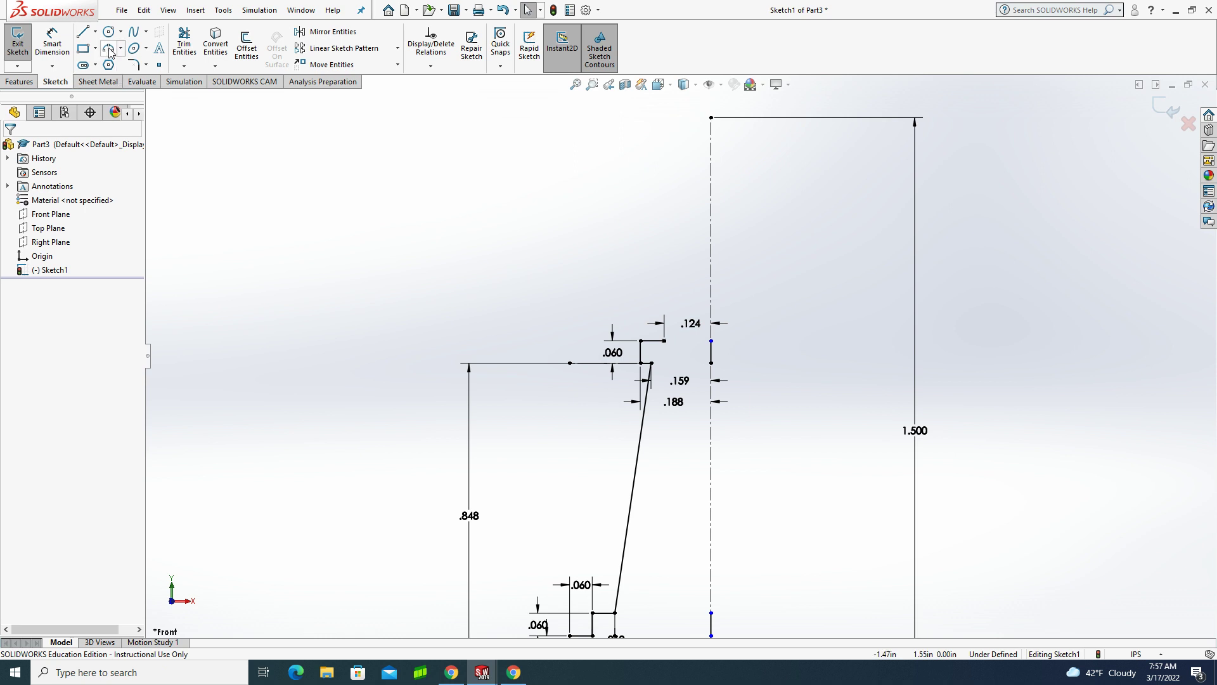
left_click(109, 49)
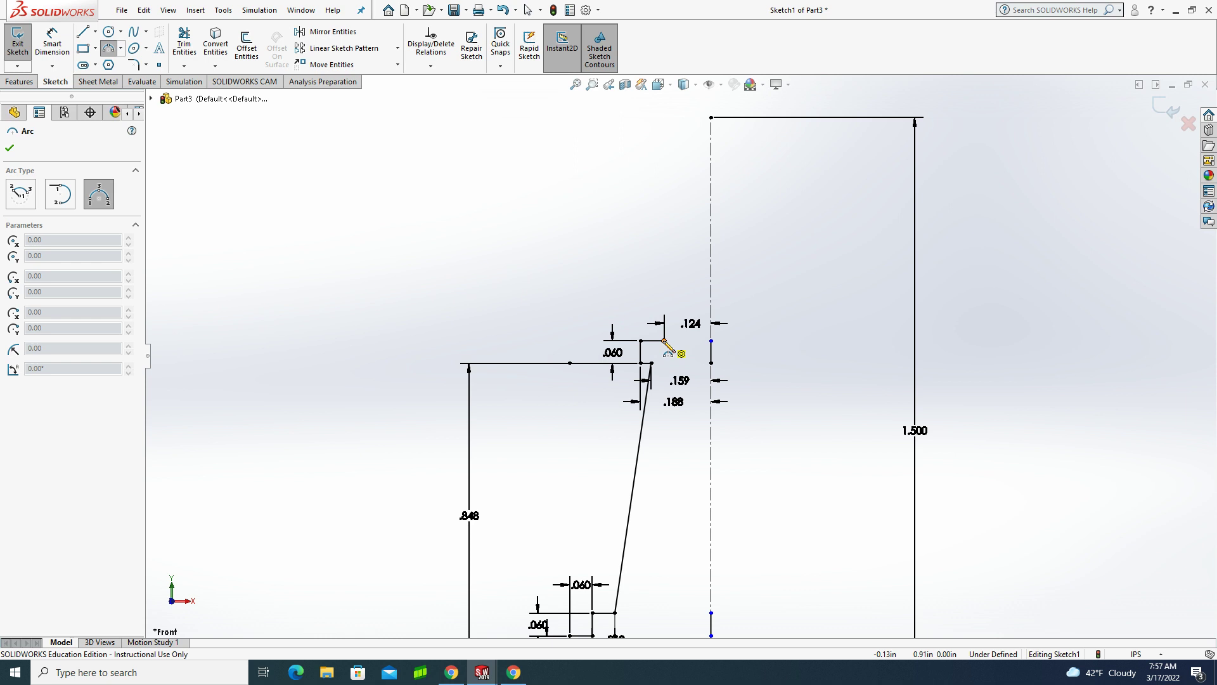
left_click(665, 341)
left_click(711, 118)
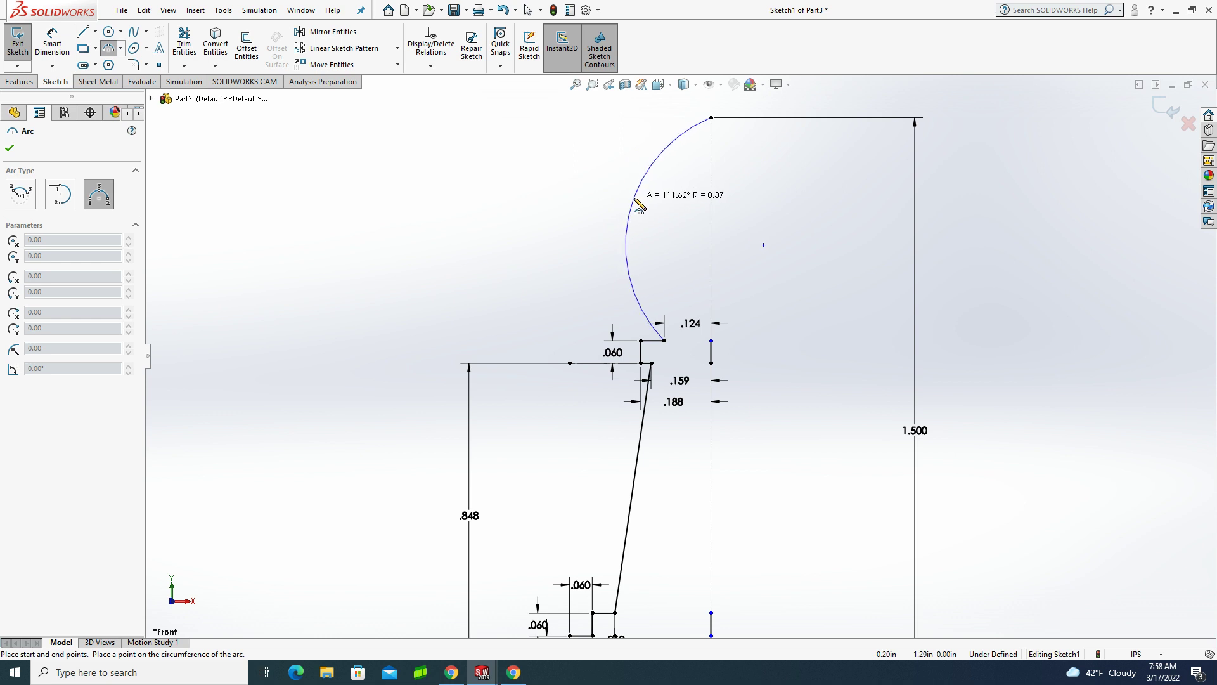
left_click(627, 216)
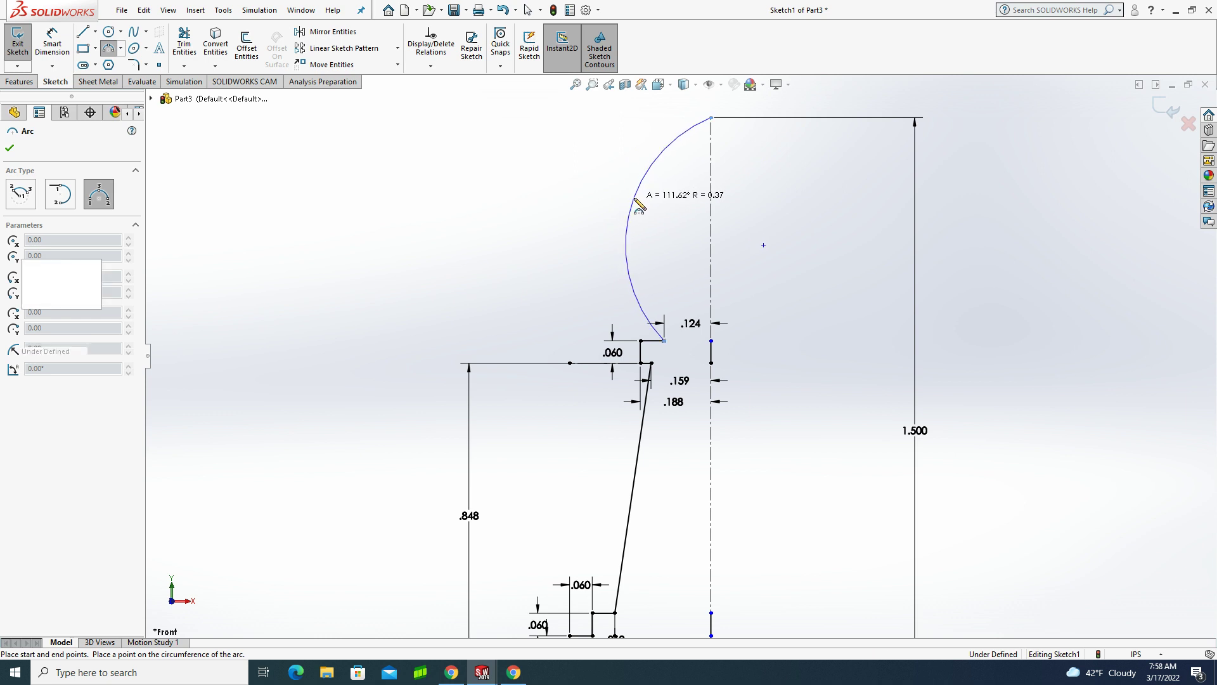
scroll(621, 268, "up", 3)
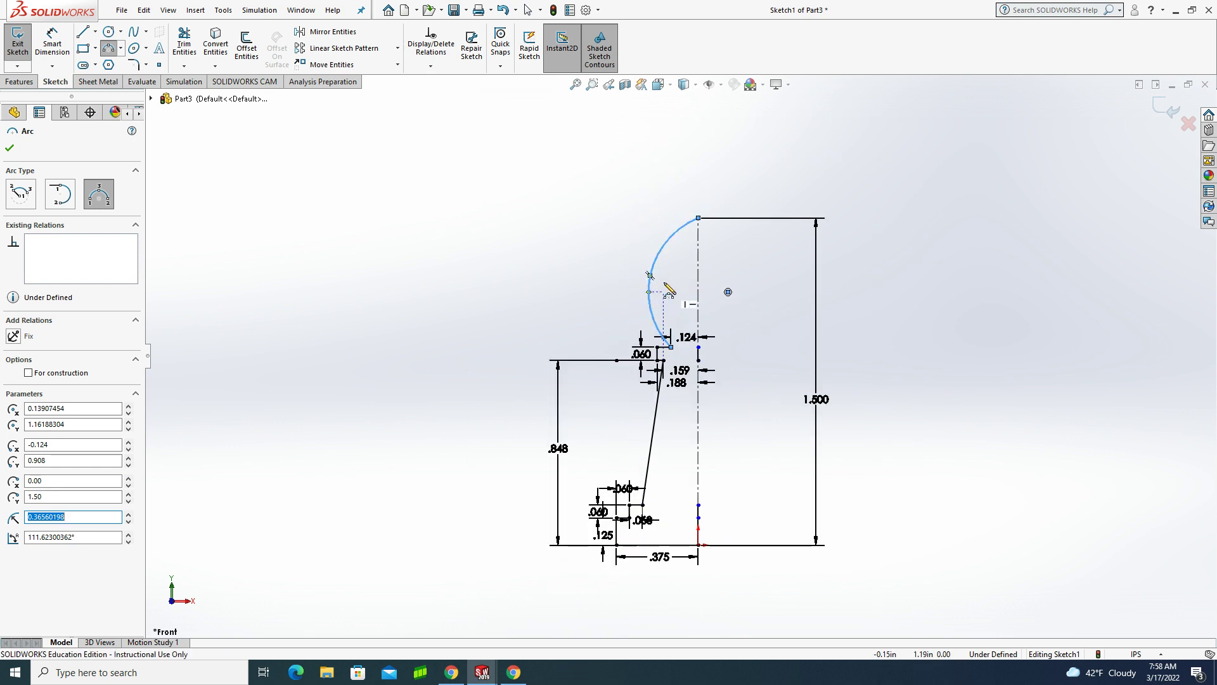
scroll(667, 286, "up", 1)
scroll(666, 287, "down", 3)
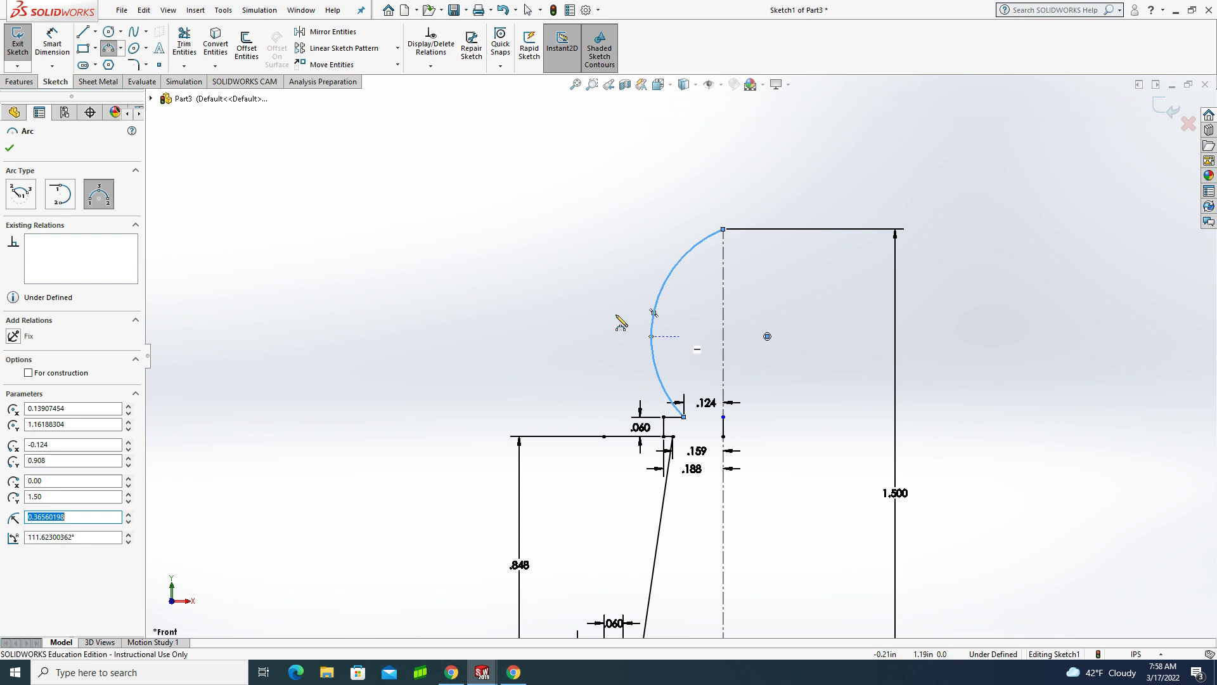
left_click(10, 148)
scroll(473, 265, "up", 1)
key("z")
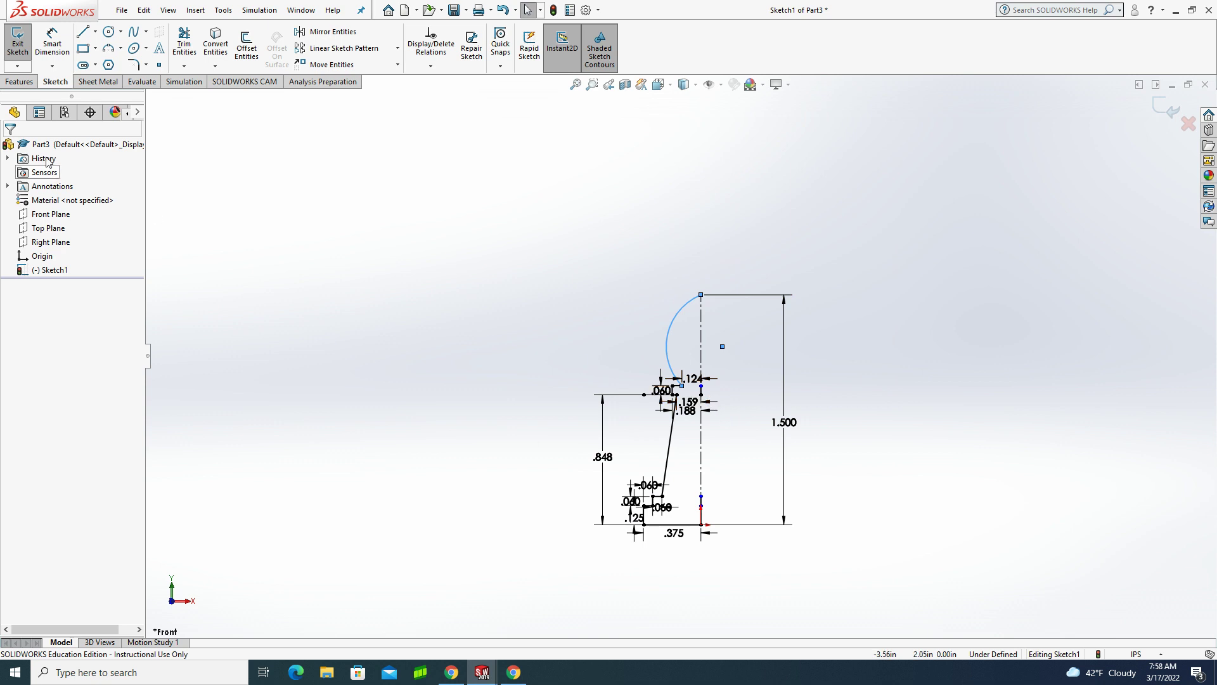
- Delete the short stray line sitting on the centreline near the bottom of the base
scroll(707, 407, "down", 5)
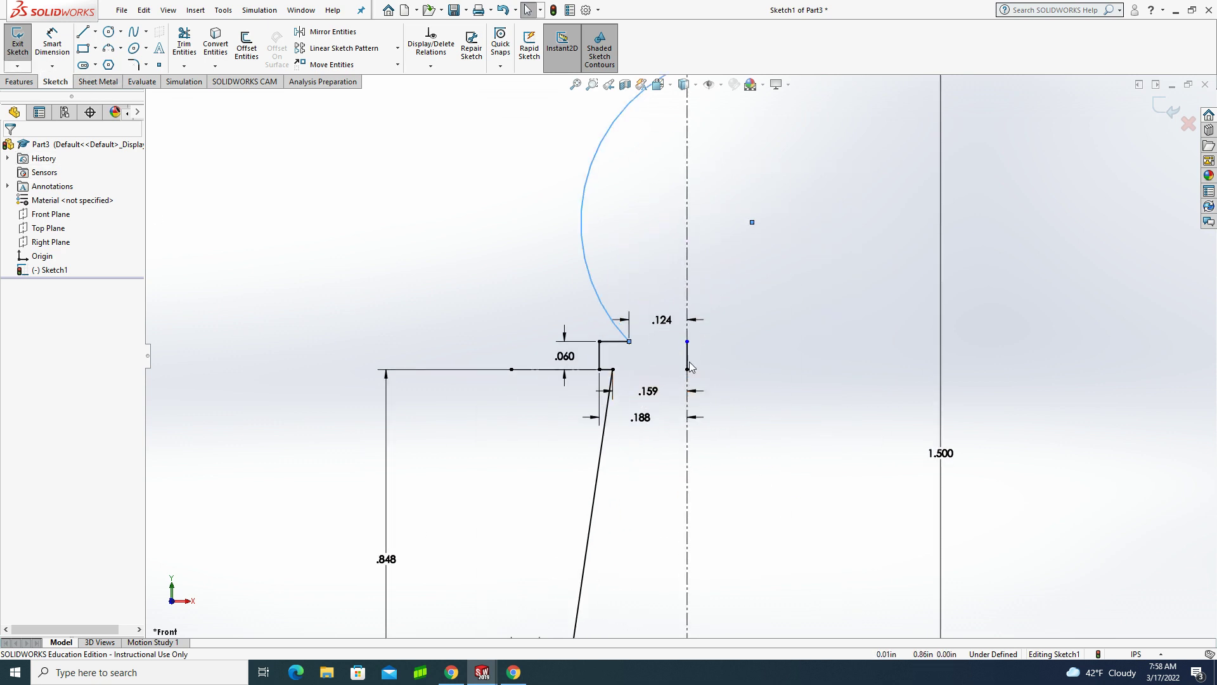
key("Escape")
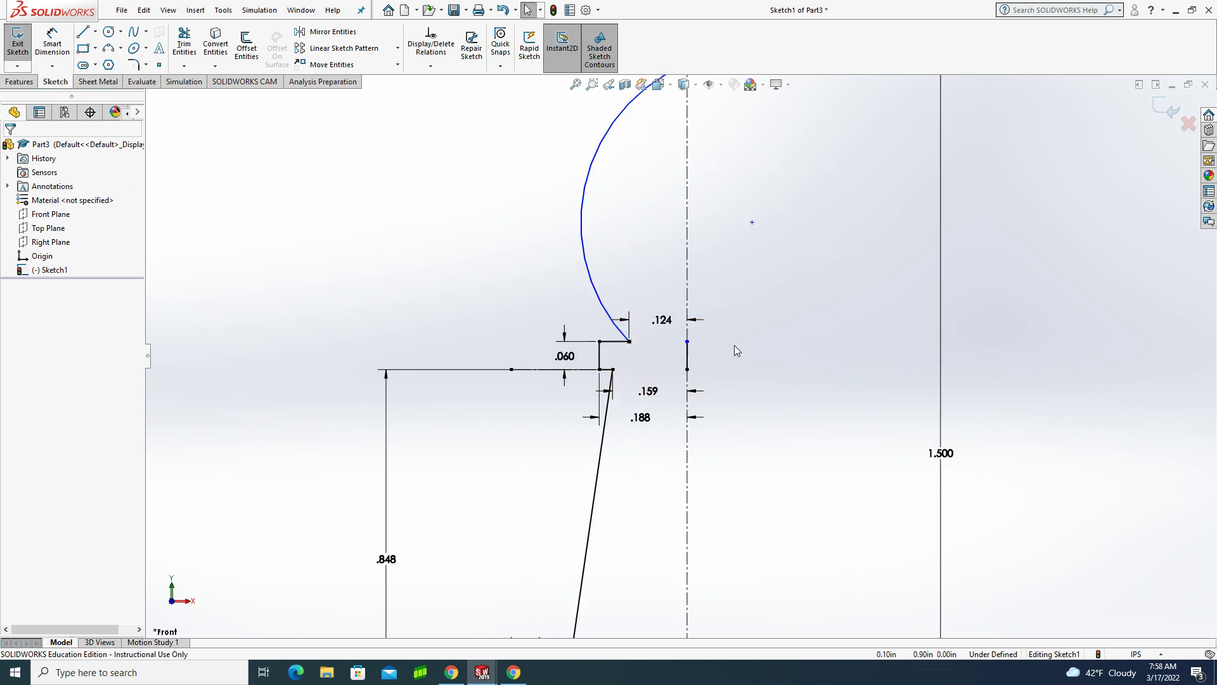
left_click(688, 357)
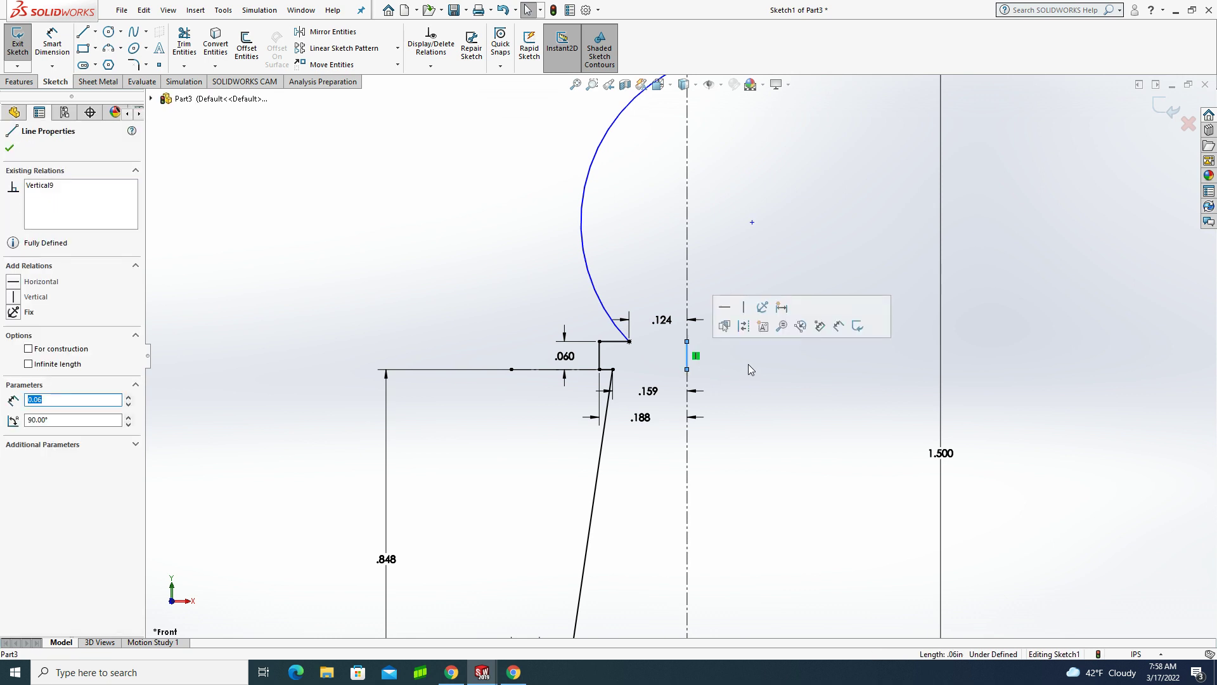
left_click(748, 364)
scroll(701, 382, "up", 3)
scroll(697, 507, "down", 5)
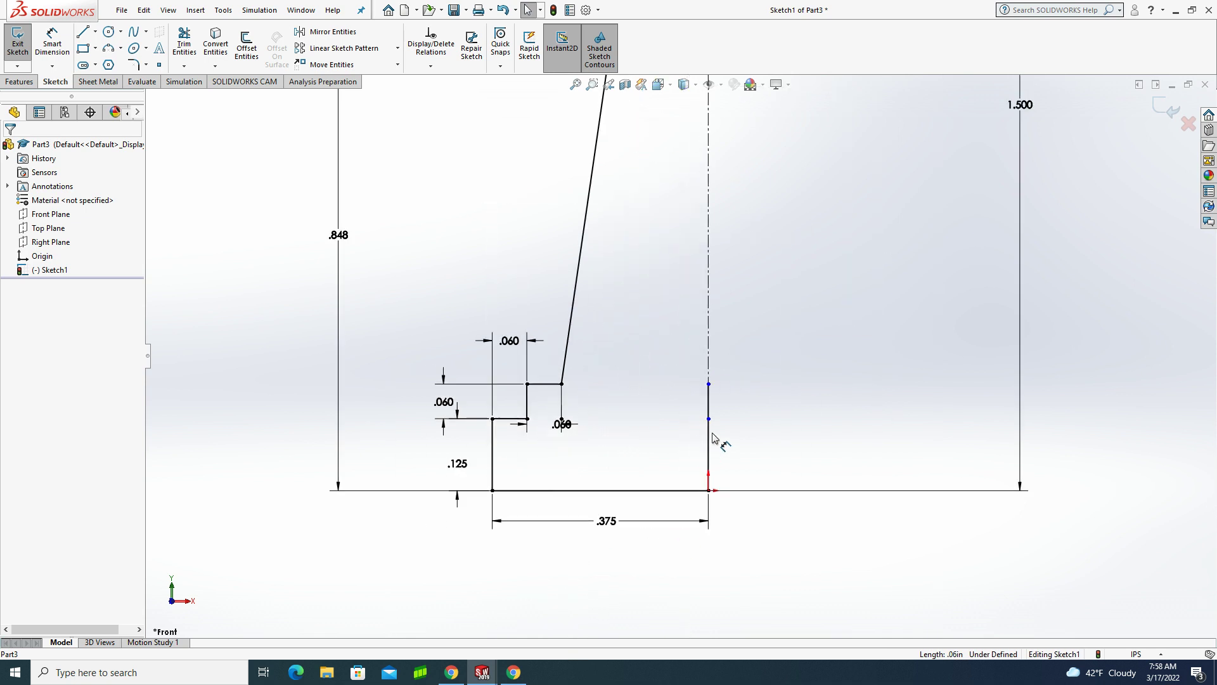
left_click(709, 410)
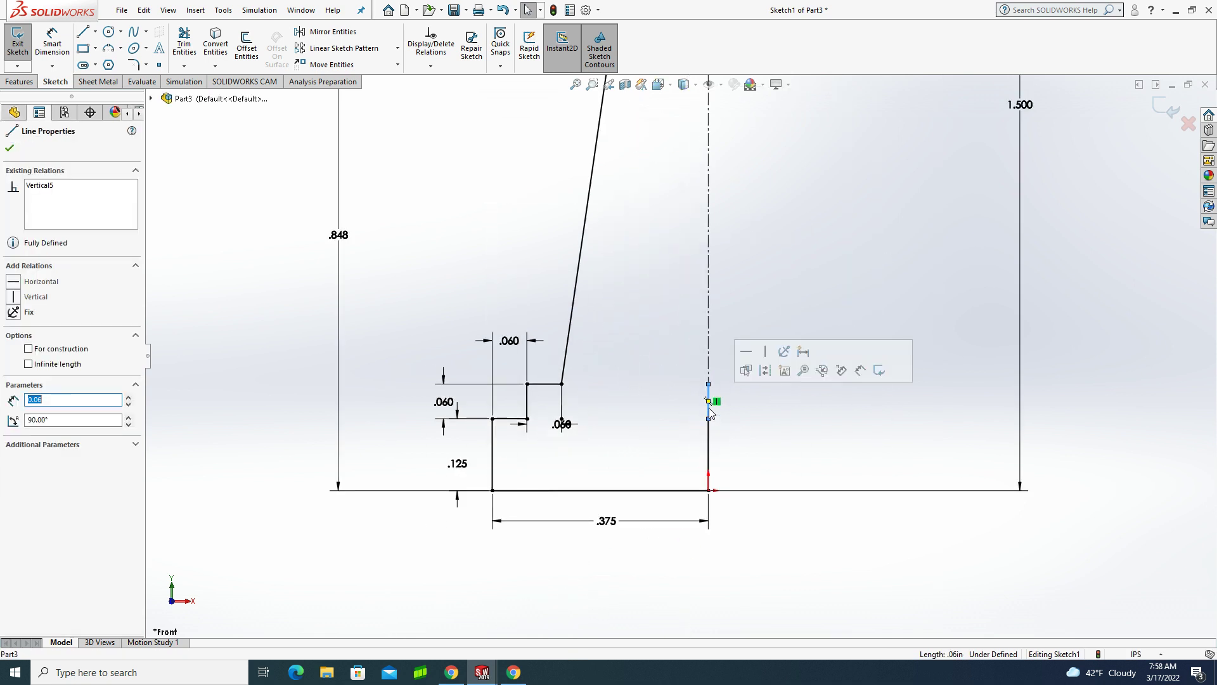
key("Delete")
left_click(709, 447)
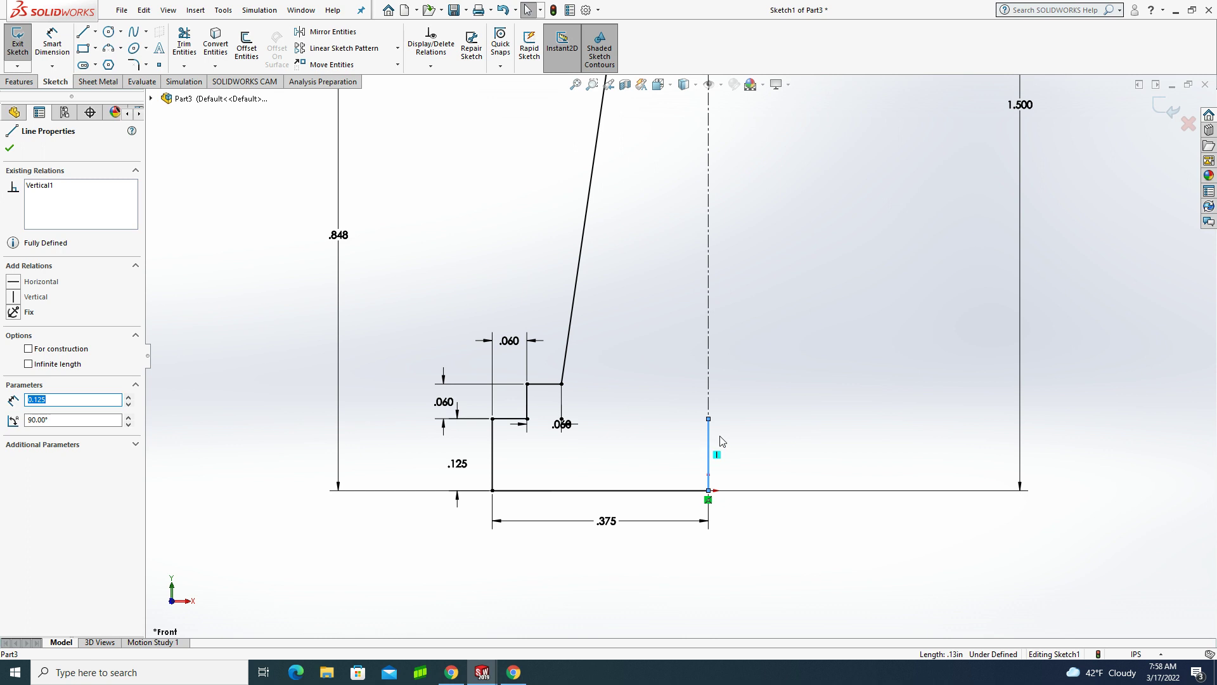
left_click(720, 440)
scroll(720, 435, "up", 5)
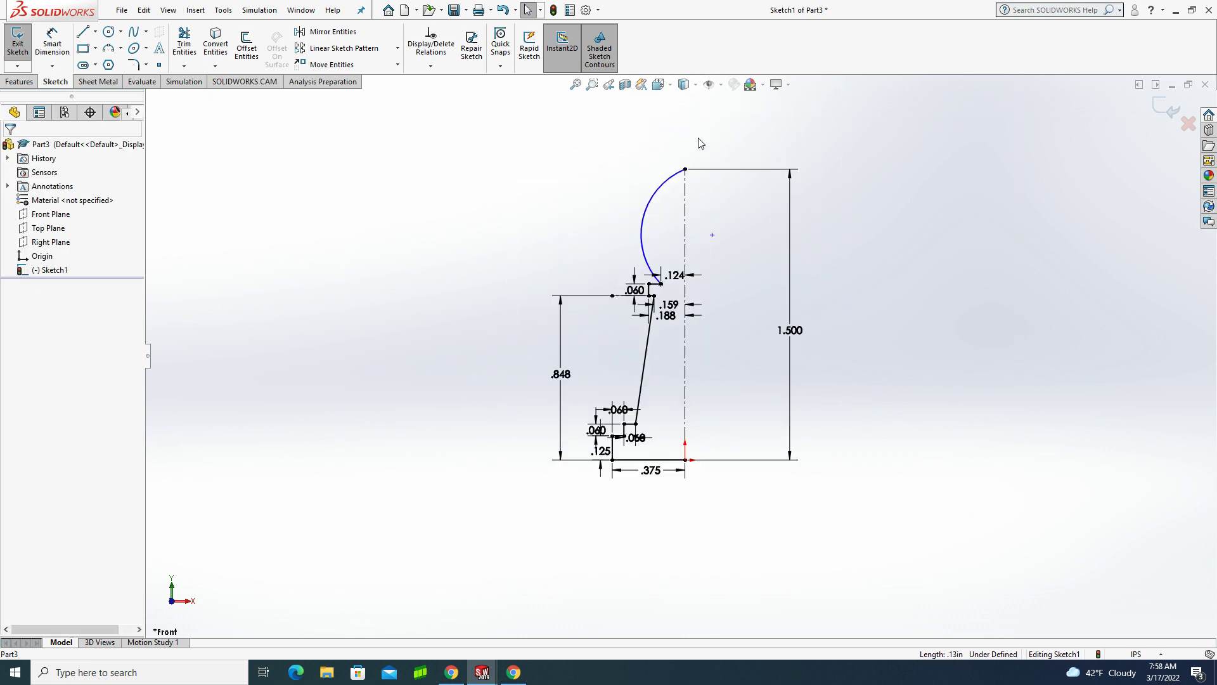
- Revolve the auto-closed half-profile 360 degrees about the centreline into a solid bishop
left_click(17, 43)
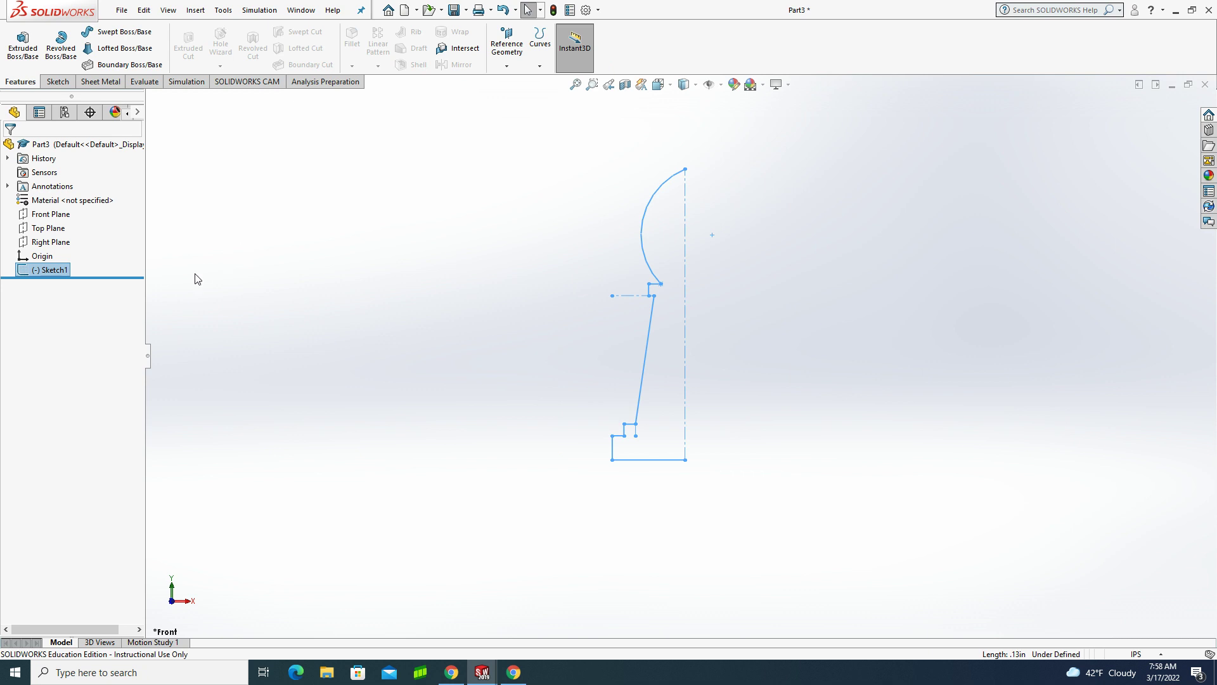
left_click(61, 43)
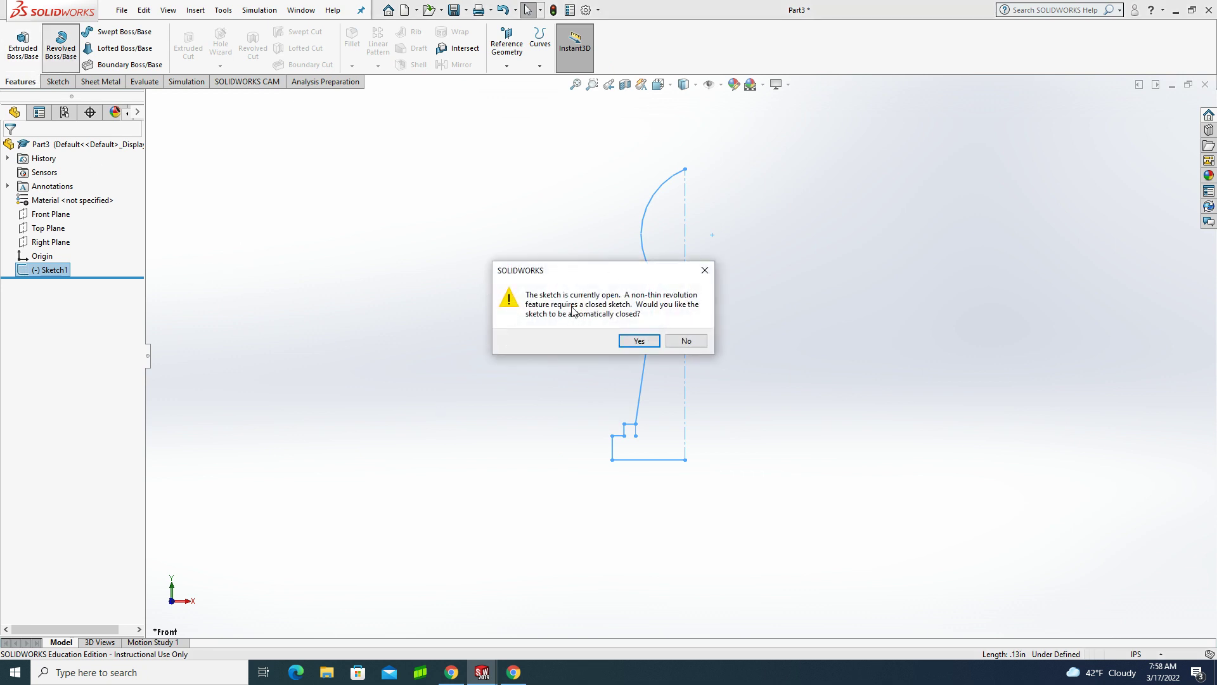
left_click(638, 342)
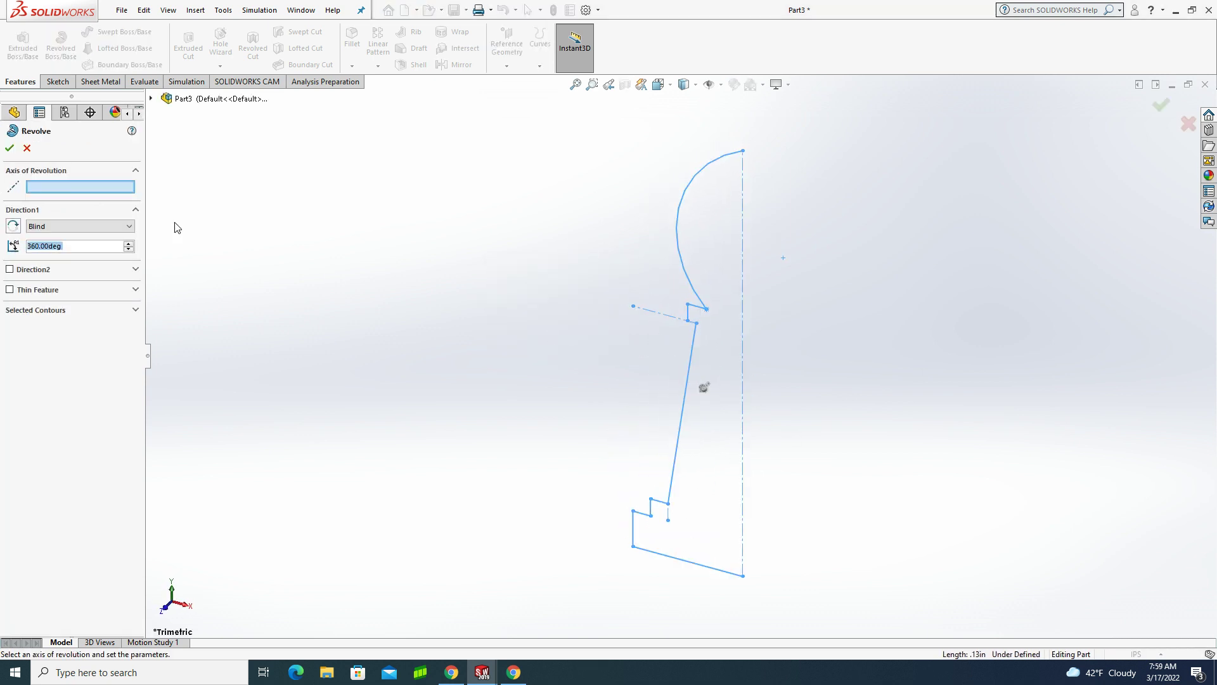
left_click(743, 385)
left_click(9, 147)
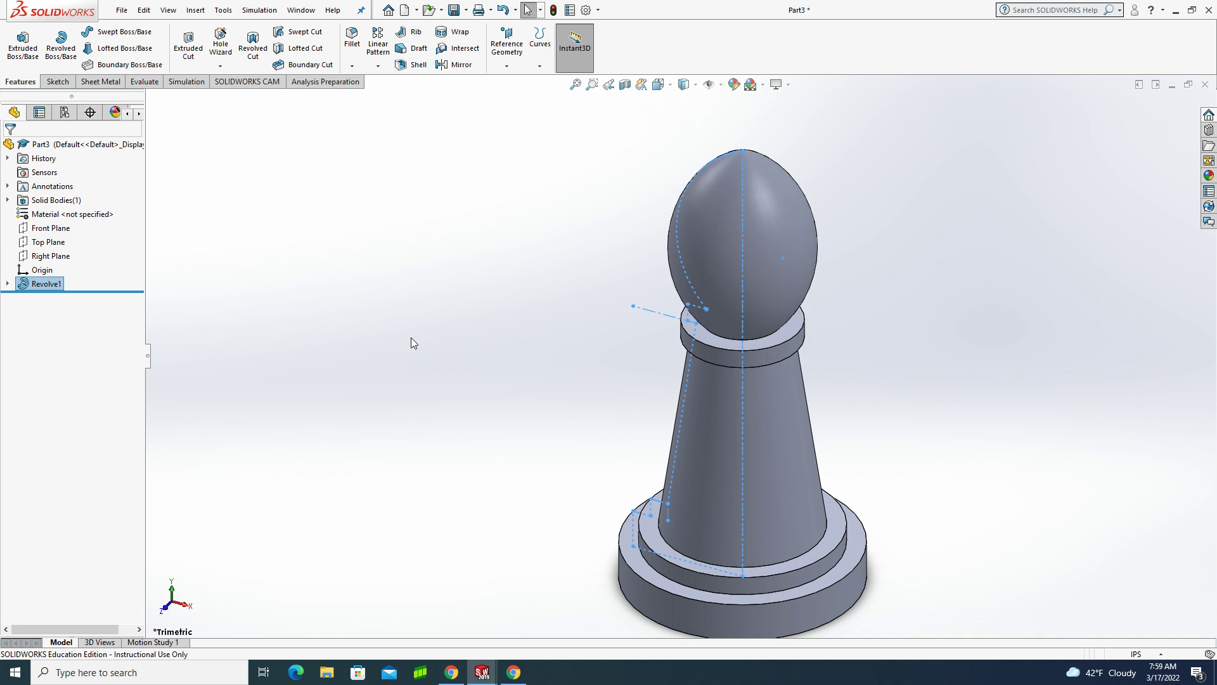
- Round the collar ring face with a 0.030 in fillet
left_click(411, 337)
middle_click_drag(435, 337, 481, 238)
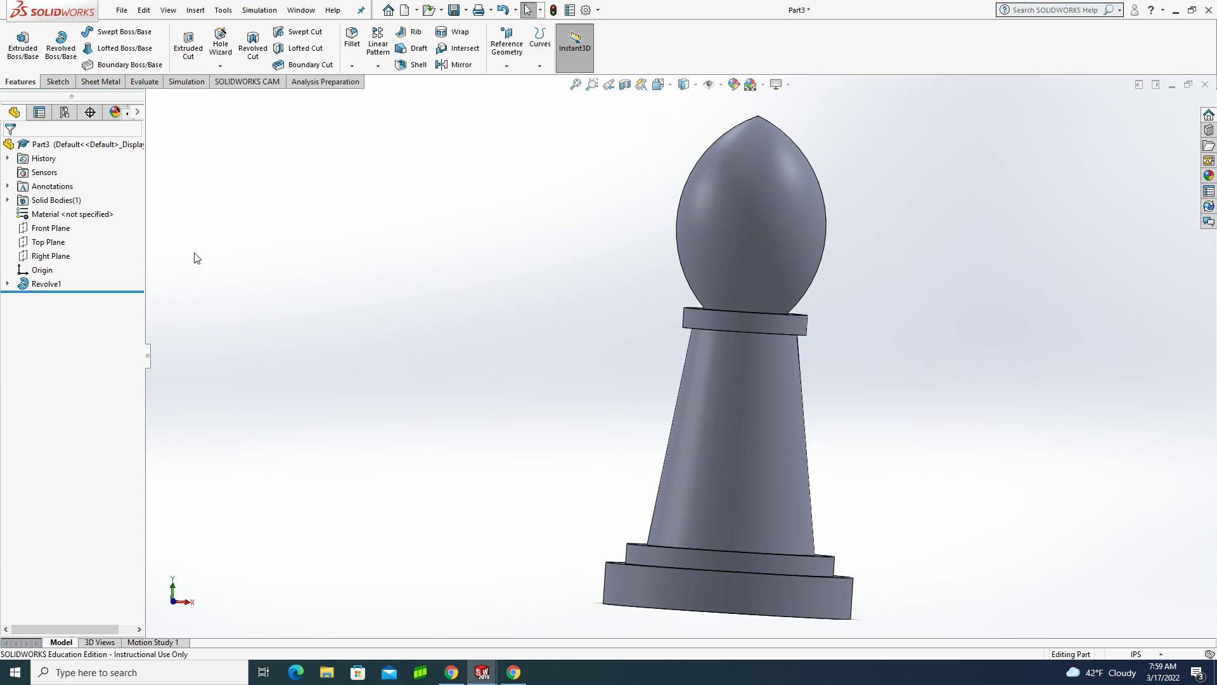
left_click(352, 43)
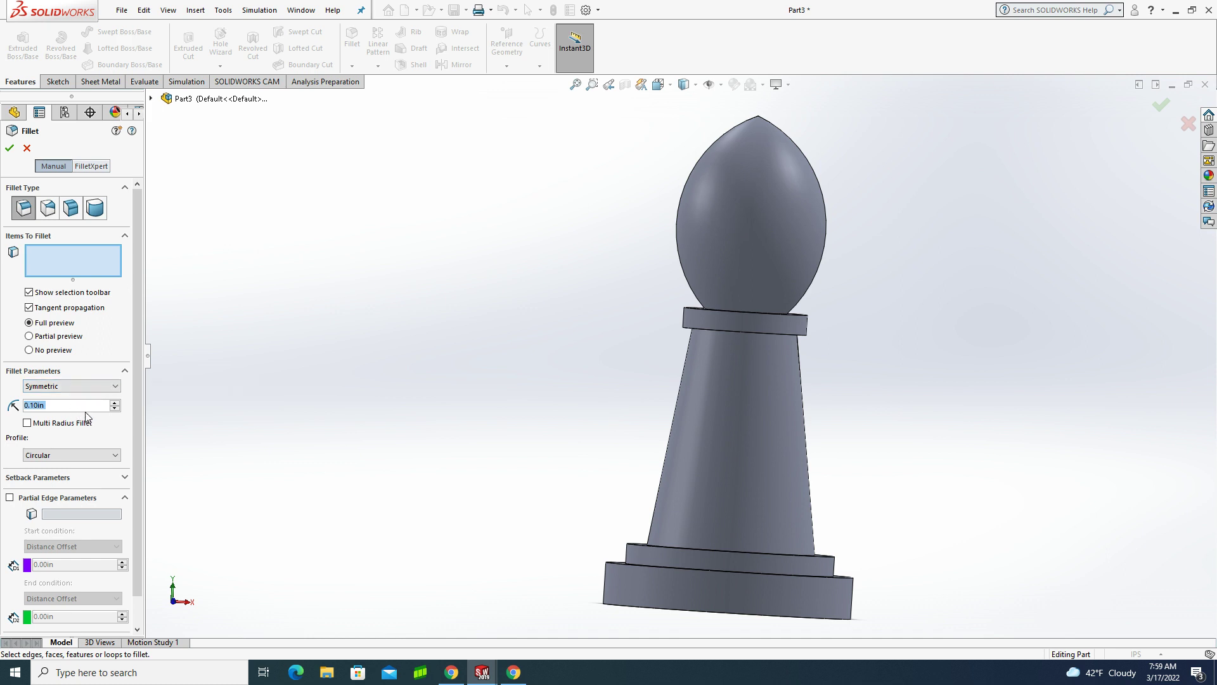
type(".030")
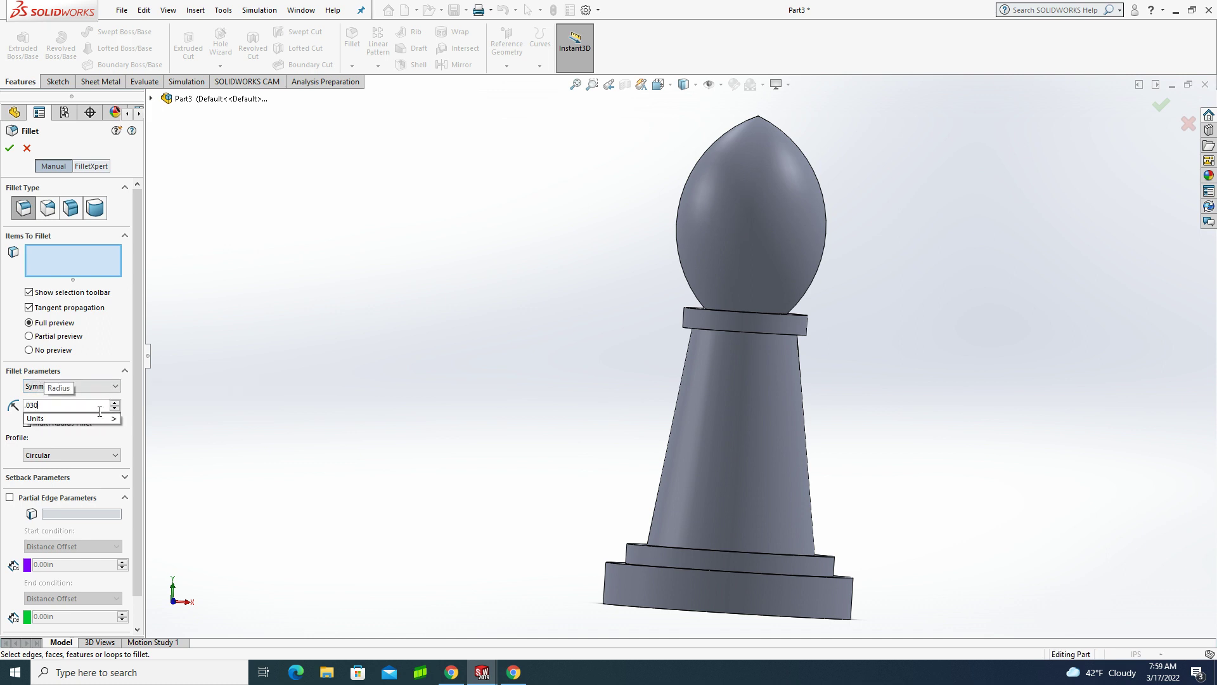
left_click(693, 318)
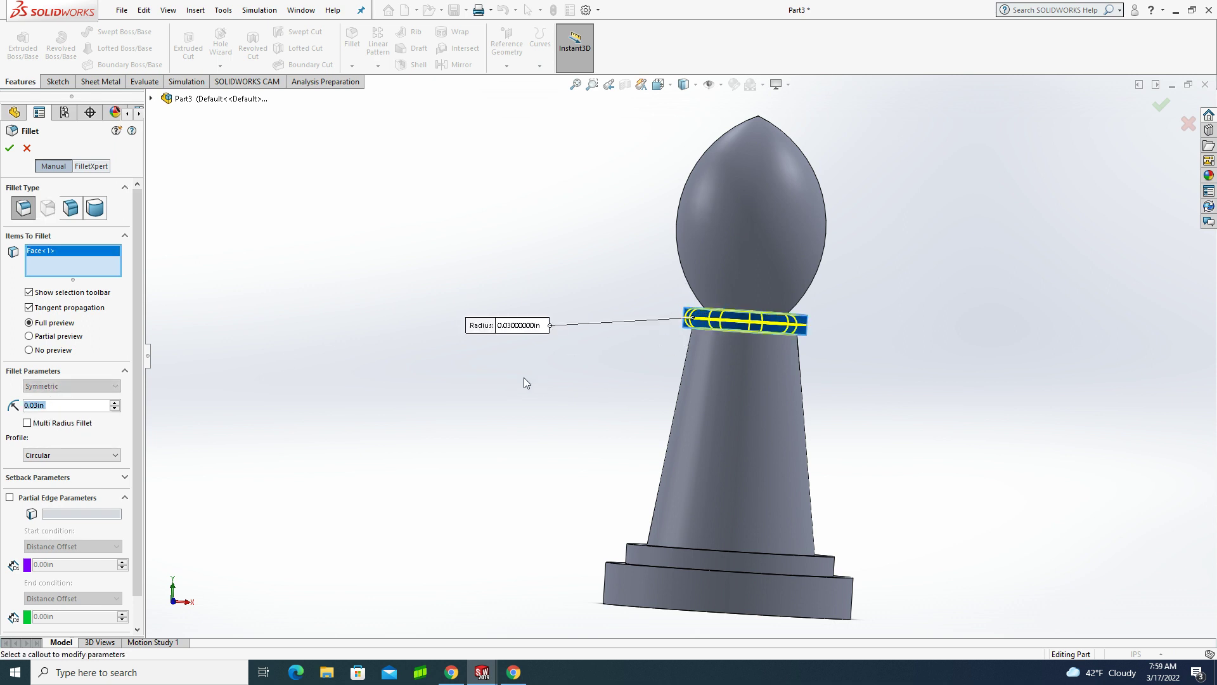
left_click(9, 148)
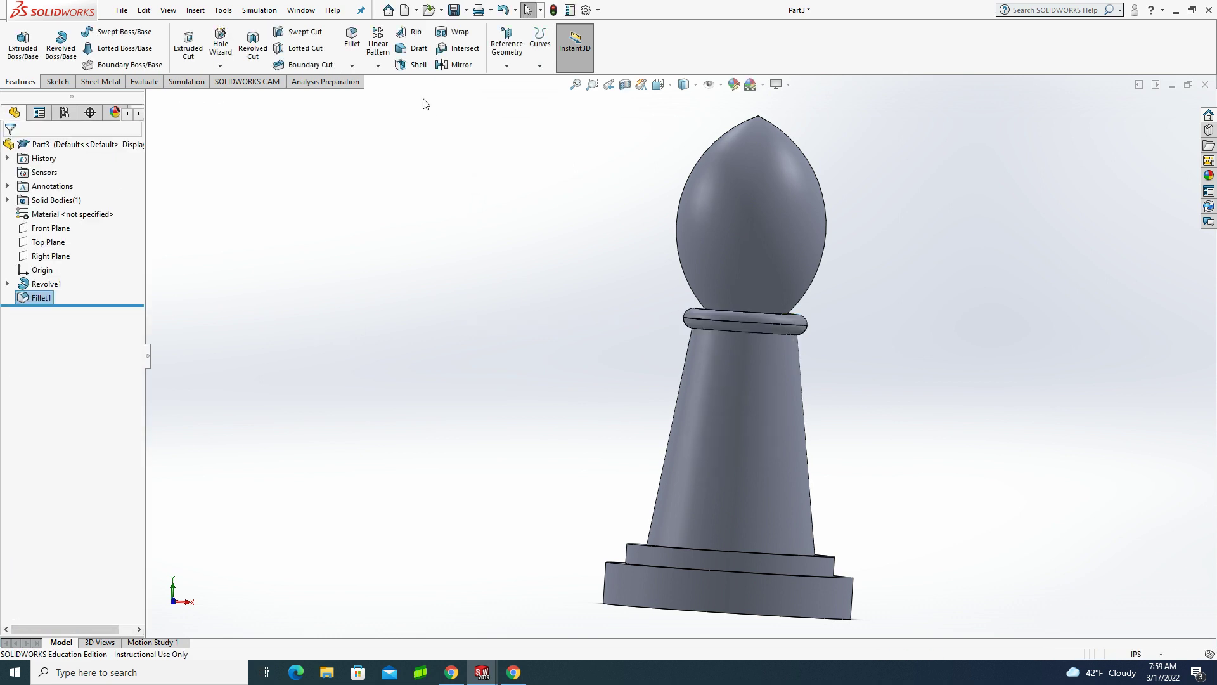
- Round the base step's top edge with a 0.060 in fillet
left_click(352, 37)
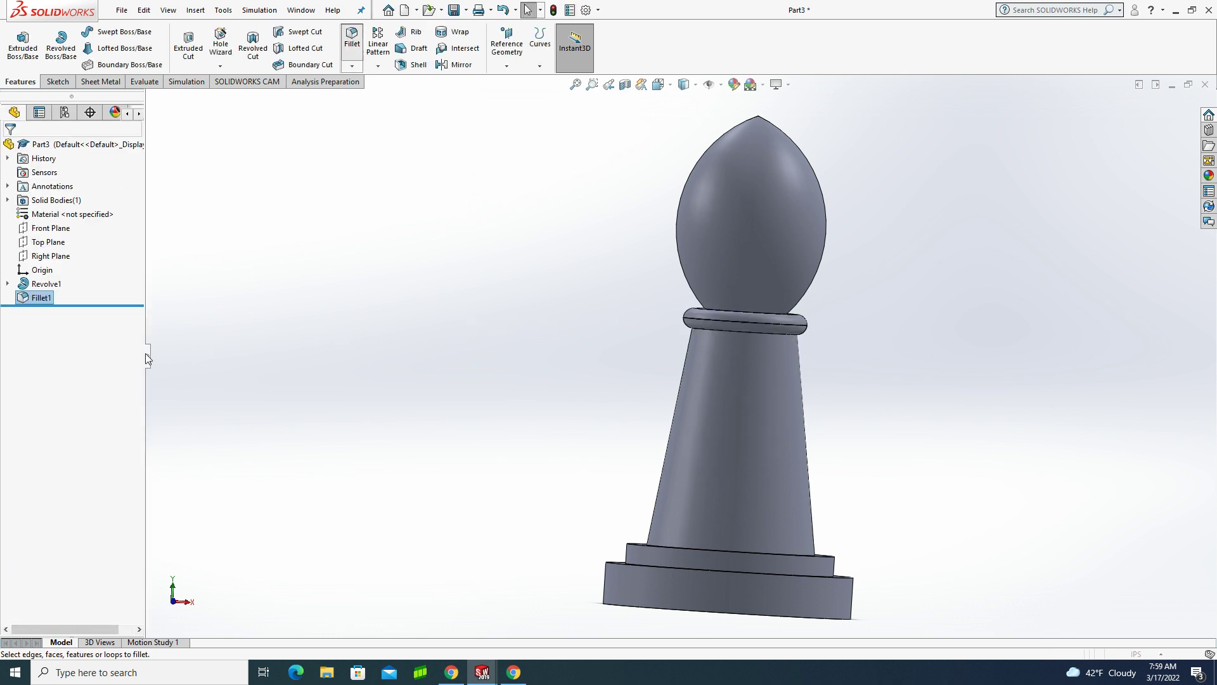
type(".060")
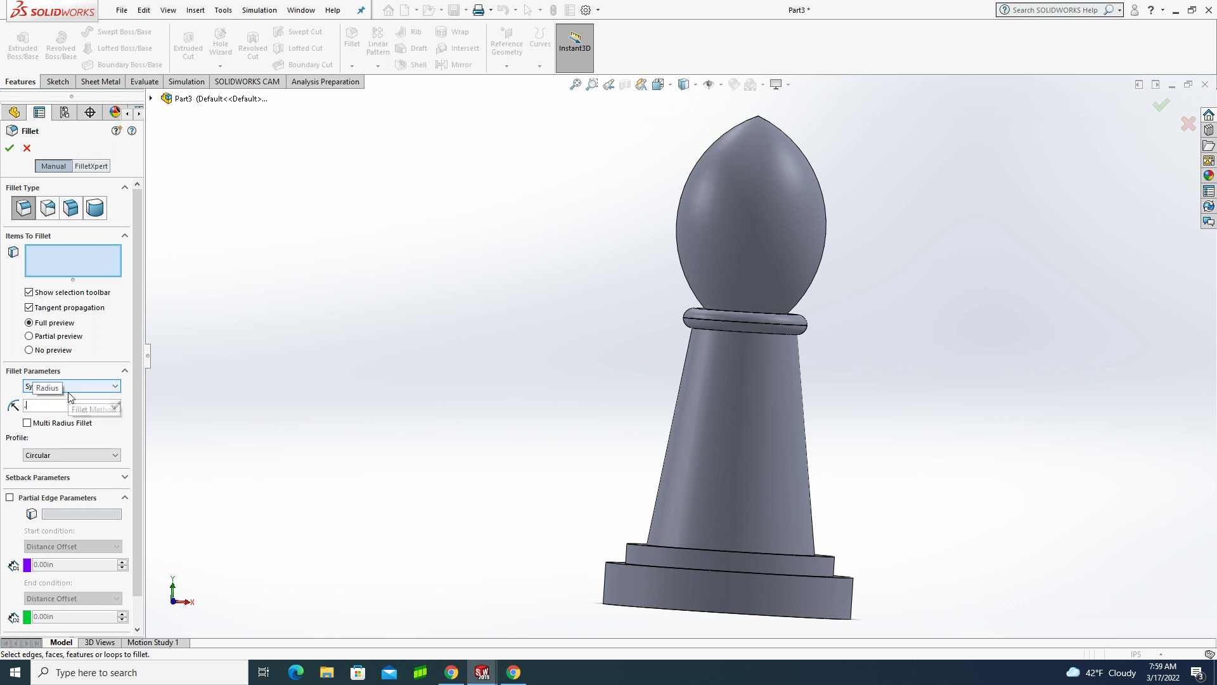
left_click(634, 547)
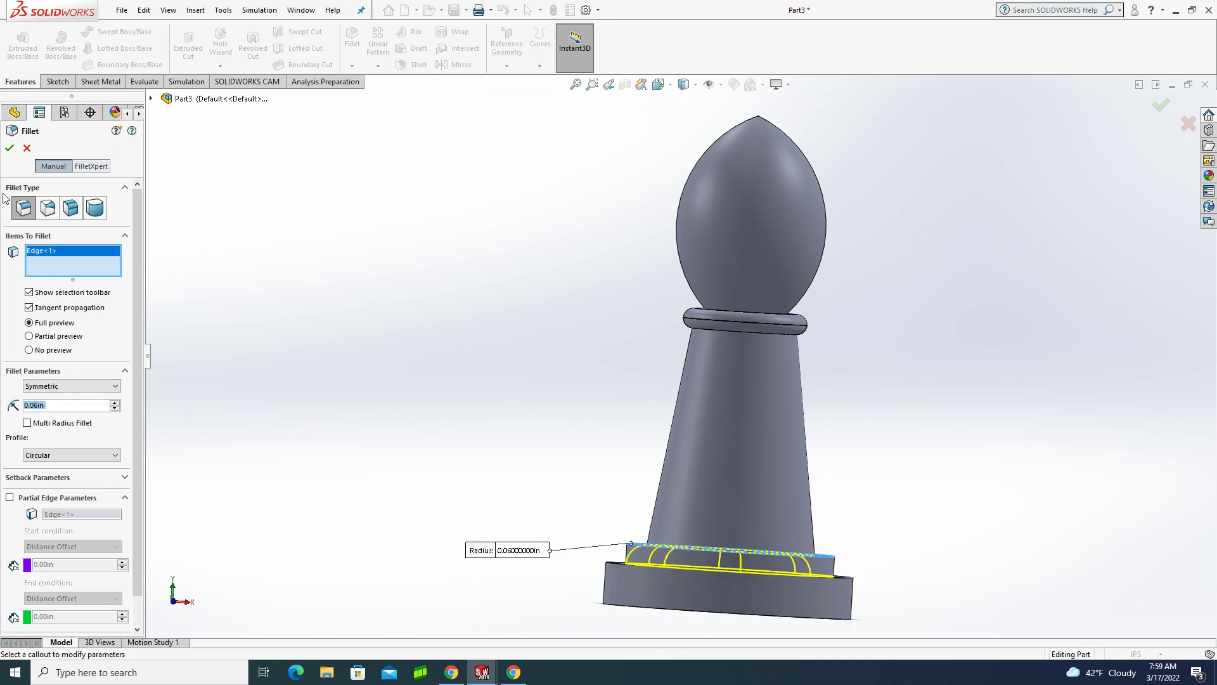
left_click(10, 149)
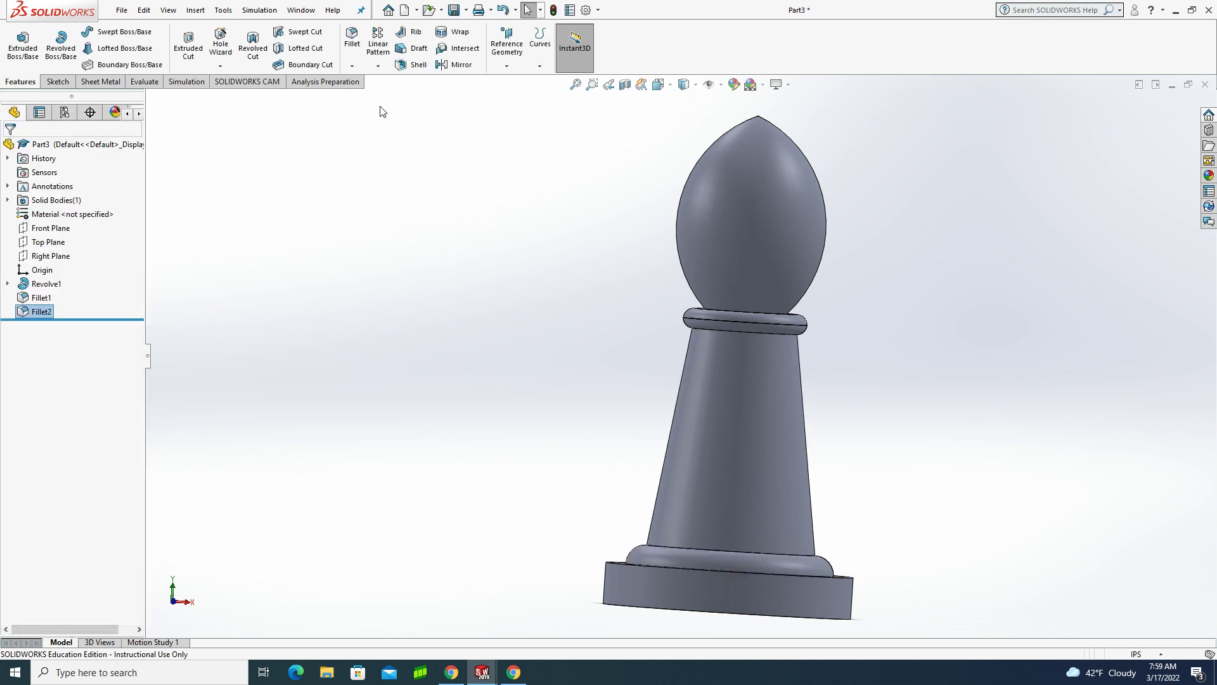
- Chamfer the base step's top edge at 0.030 in and 45 degrees
left_click(353, 66)
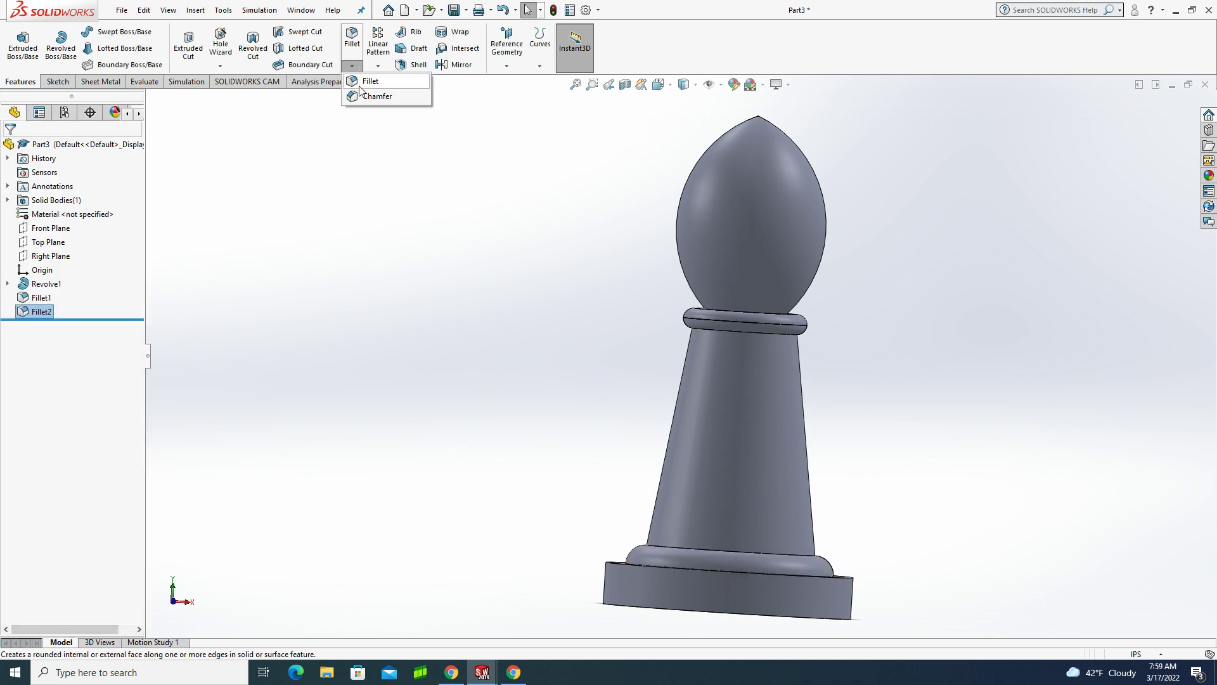
left_click(377, 96)
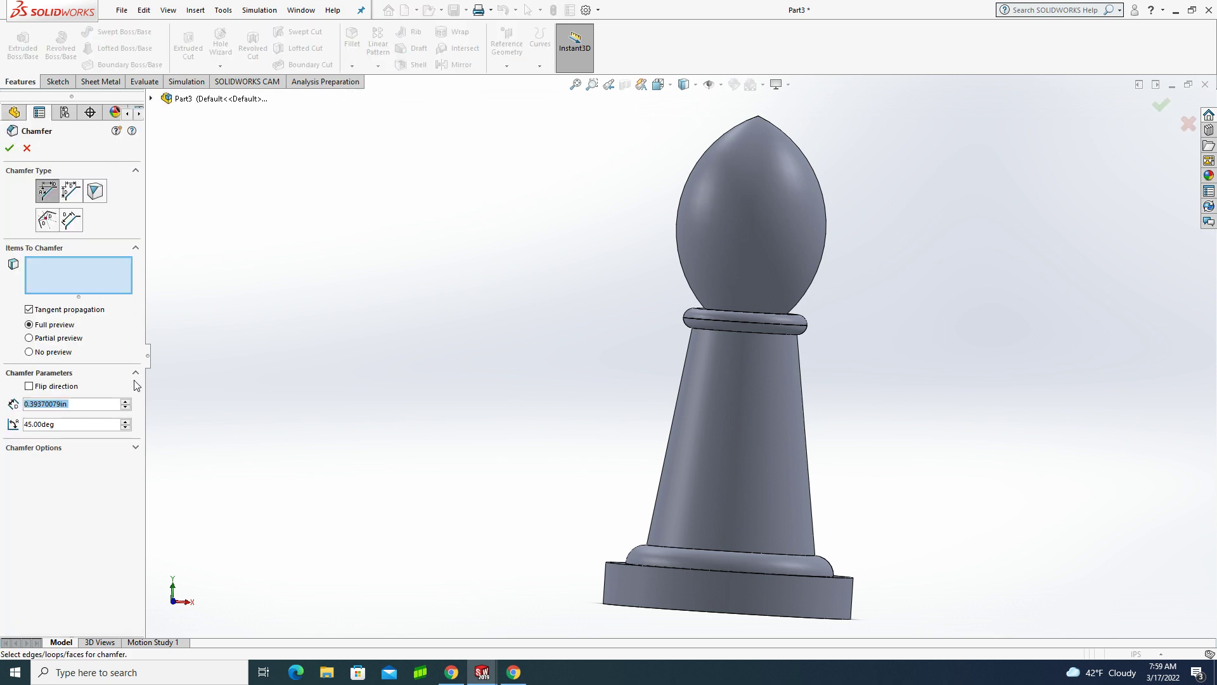
type(".030")
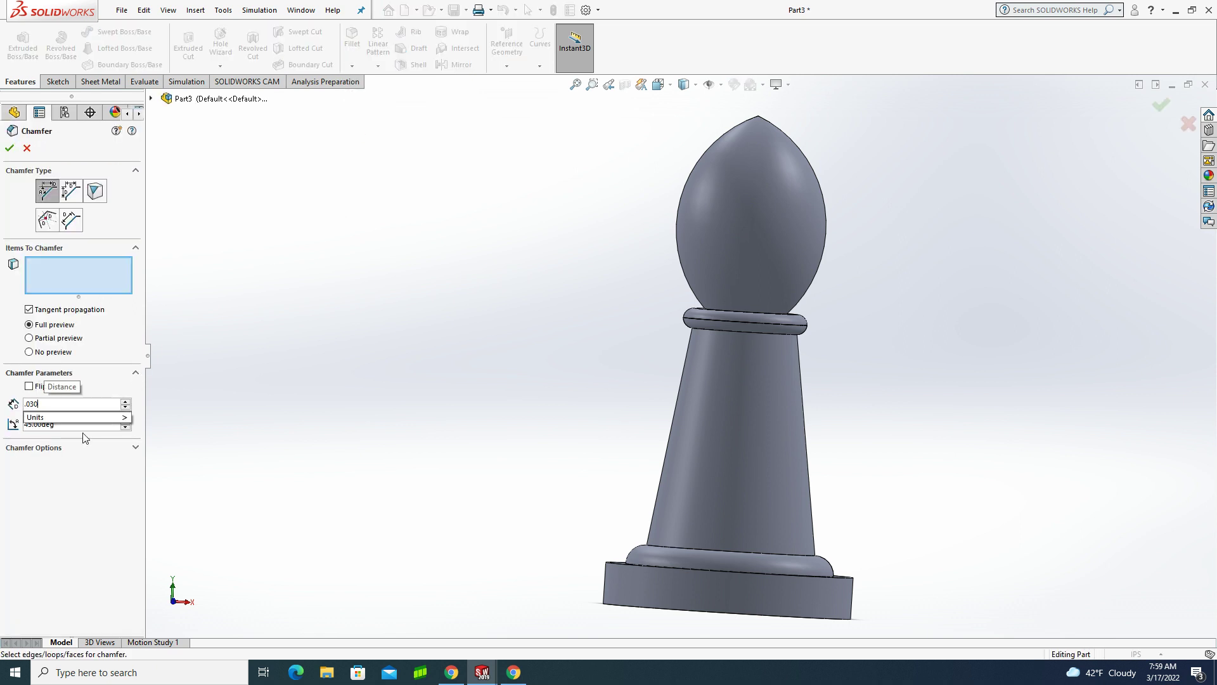
left_click(50, 424)
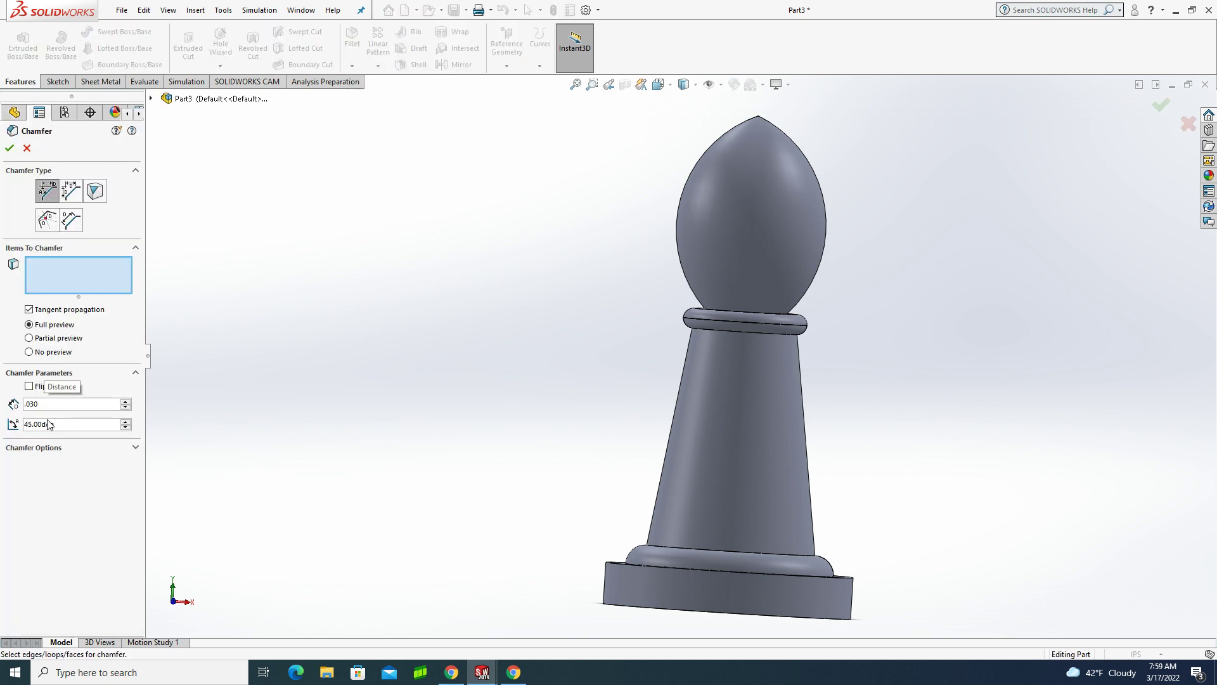
left_click(602, 564)
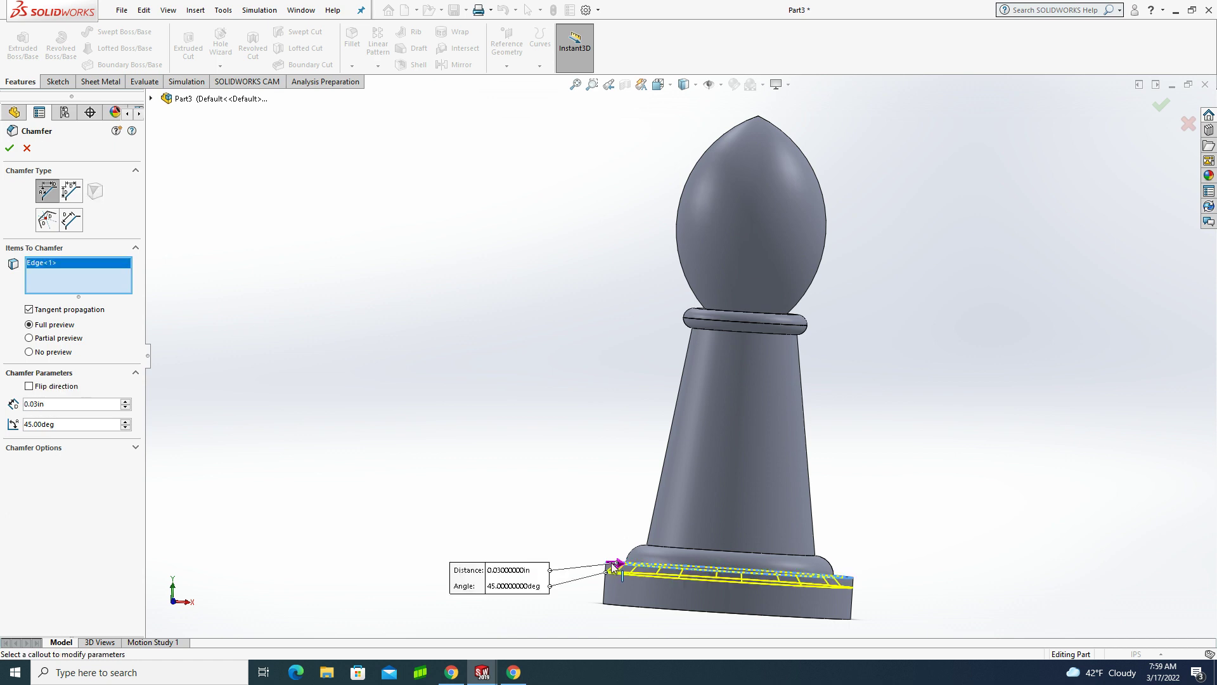
left_click(9, 148)
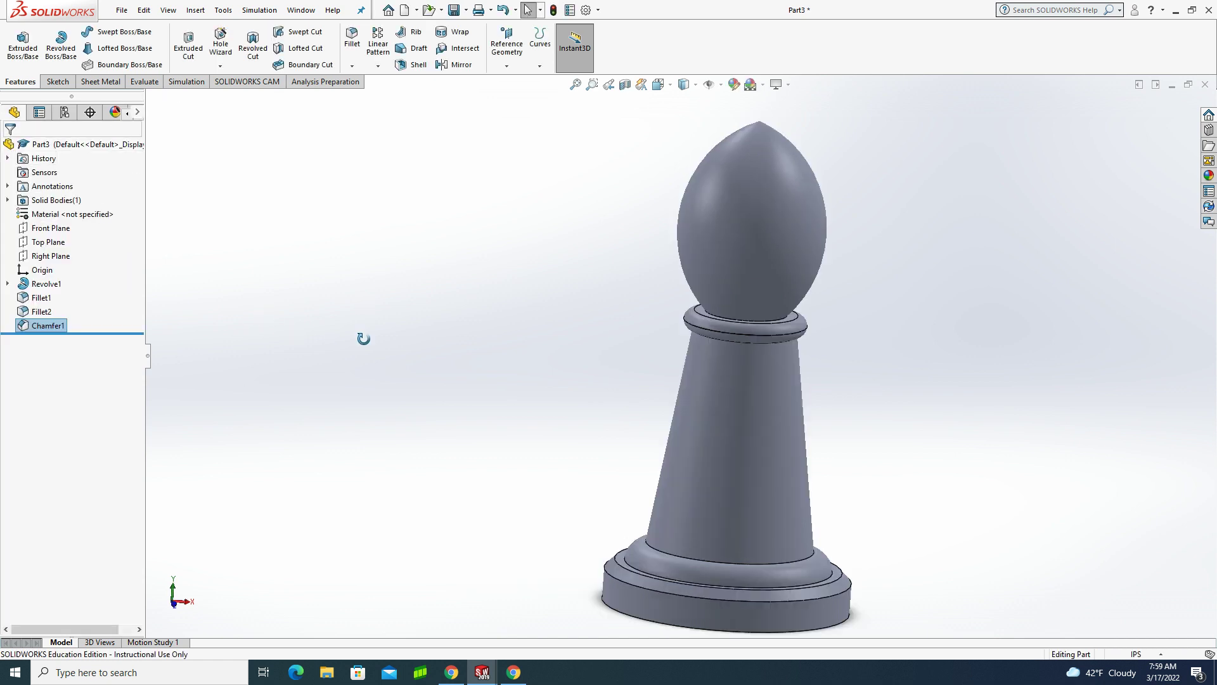
middle_click_drag(363, 338, 345, 301)
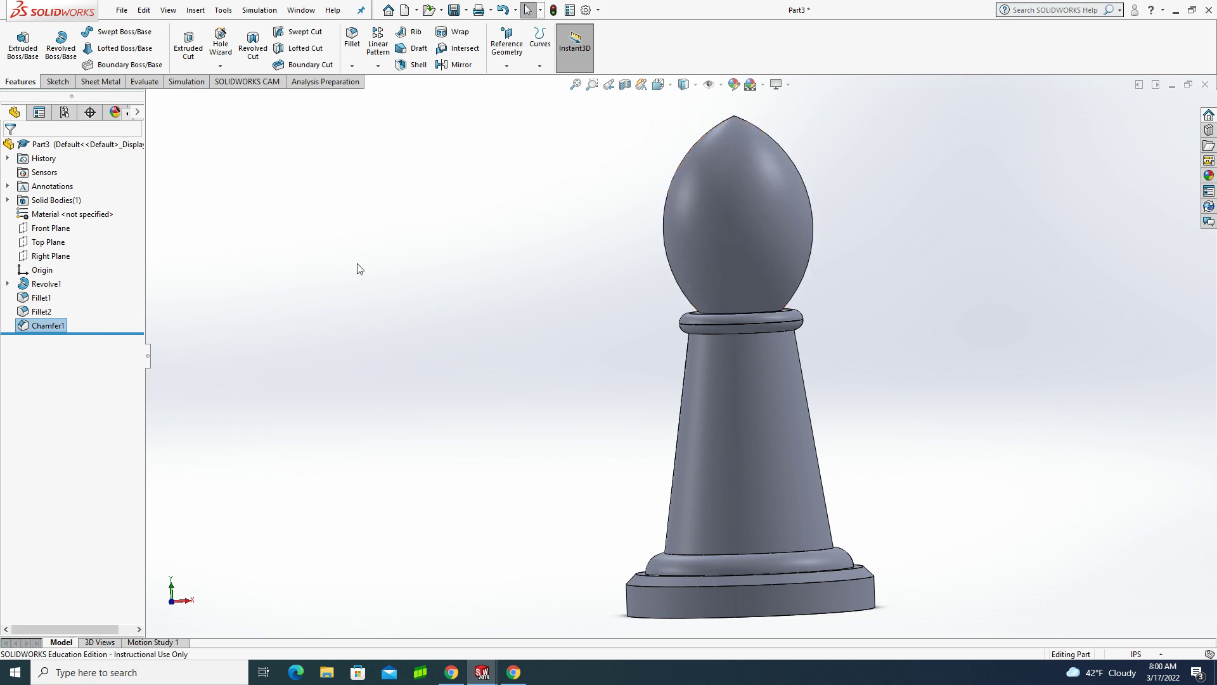
- Start Sketch2 on the Front Plane and view it normal to
left_click(56, 228)
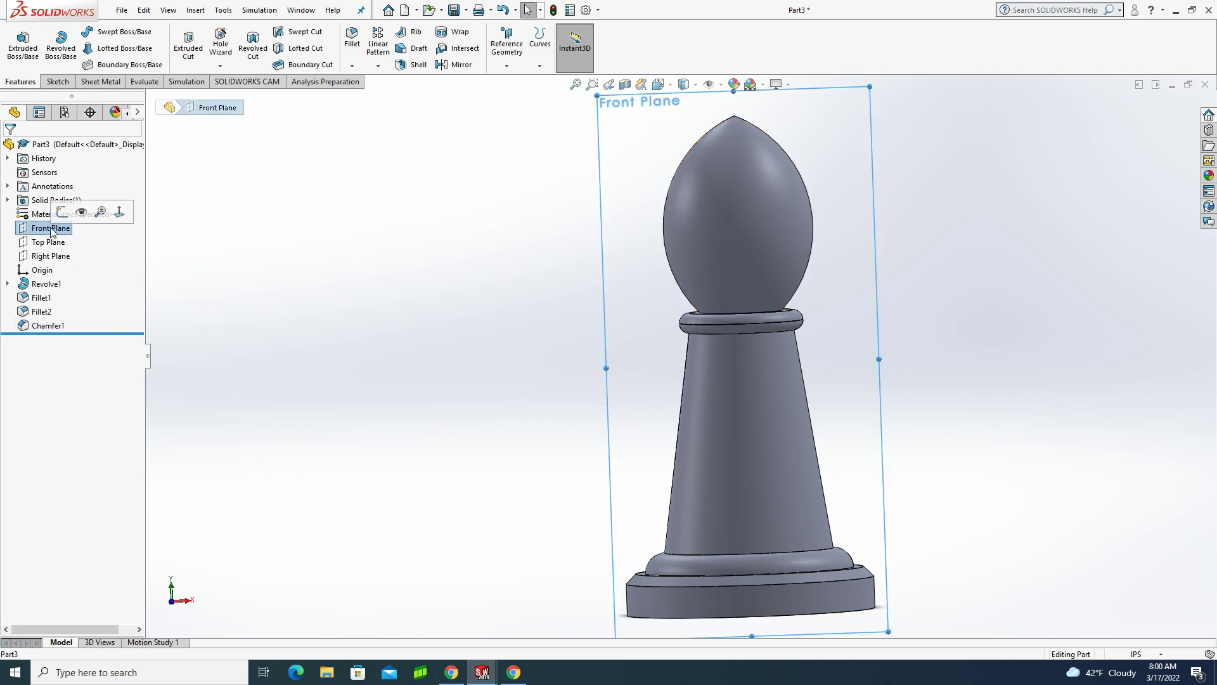
left_click(61, 214)
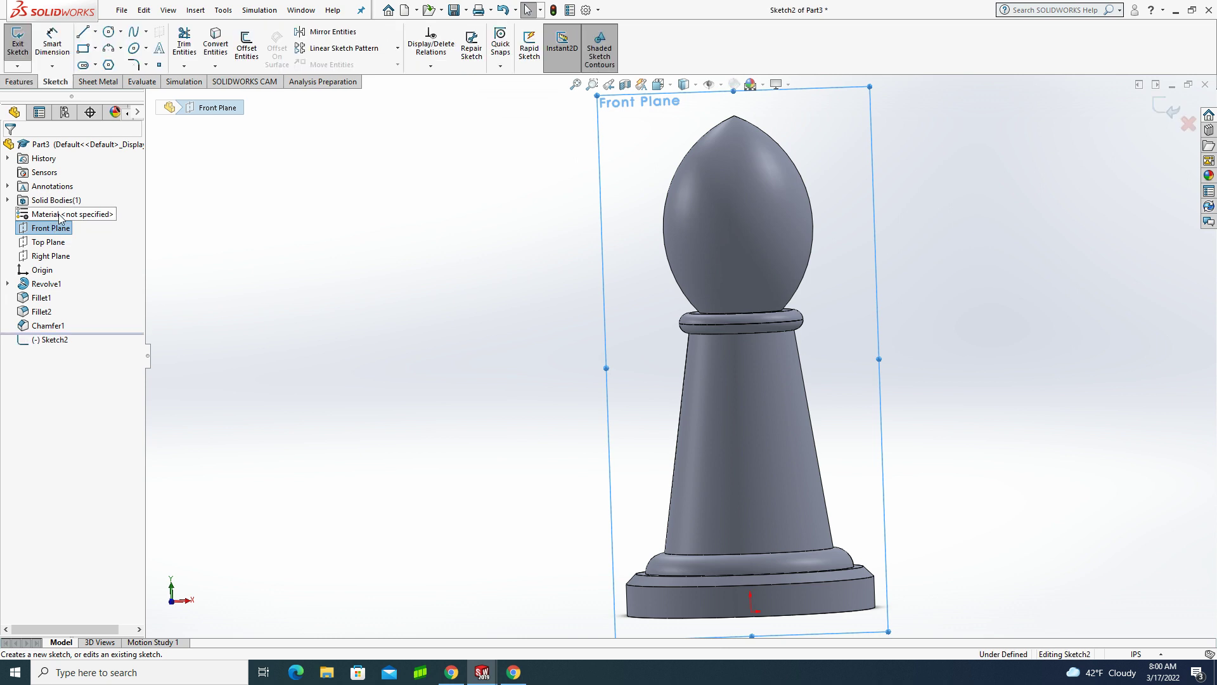
left_click(56, 339)
left_click(84, 317)
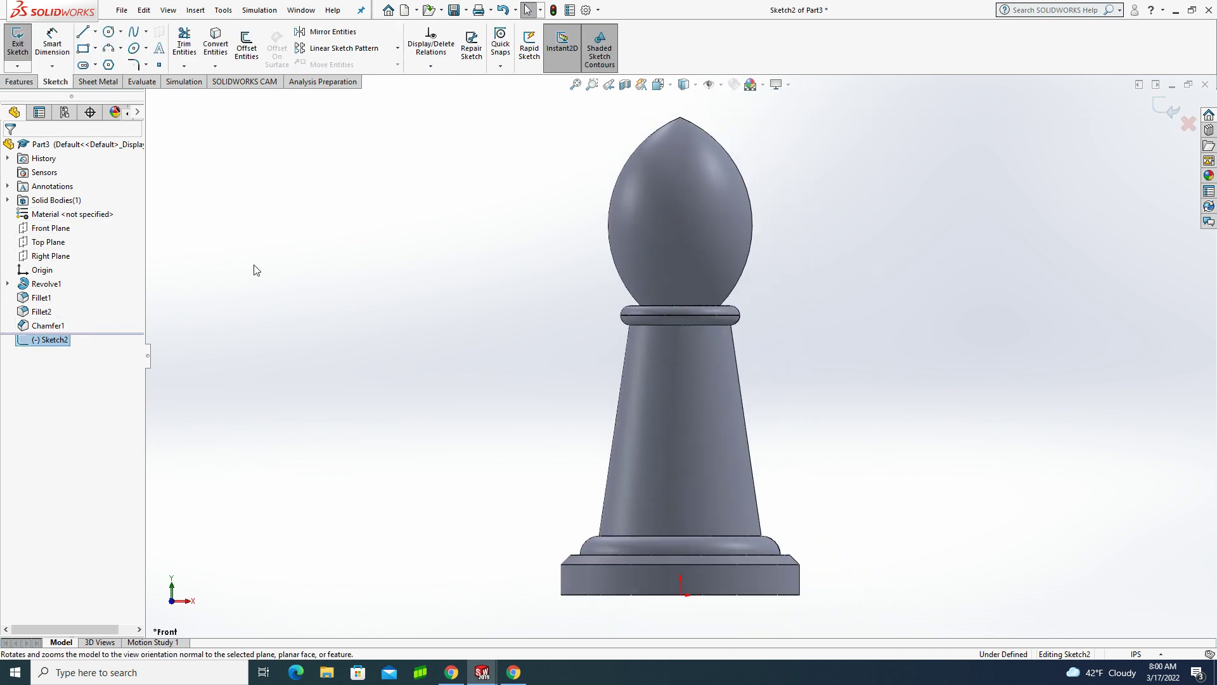
- Draw a slanted ellipse across the head, radii about 0.244 and 0.054 in
left_click(133, 50)
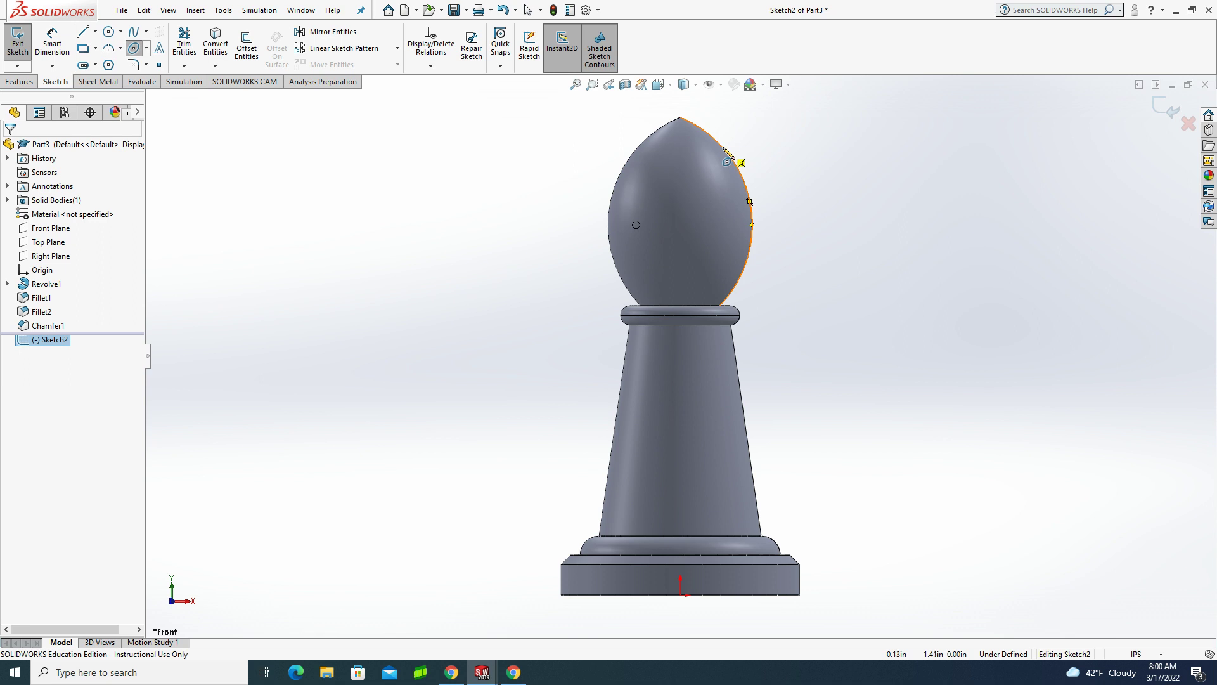
left_click(722, 148)
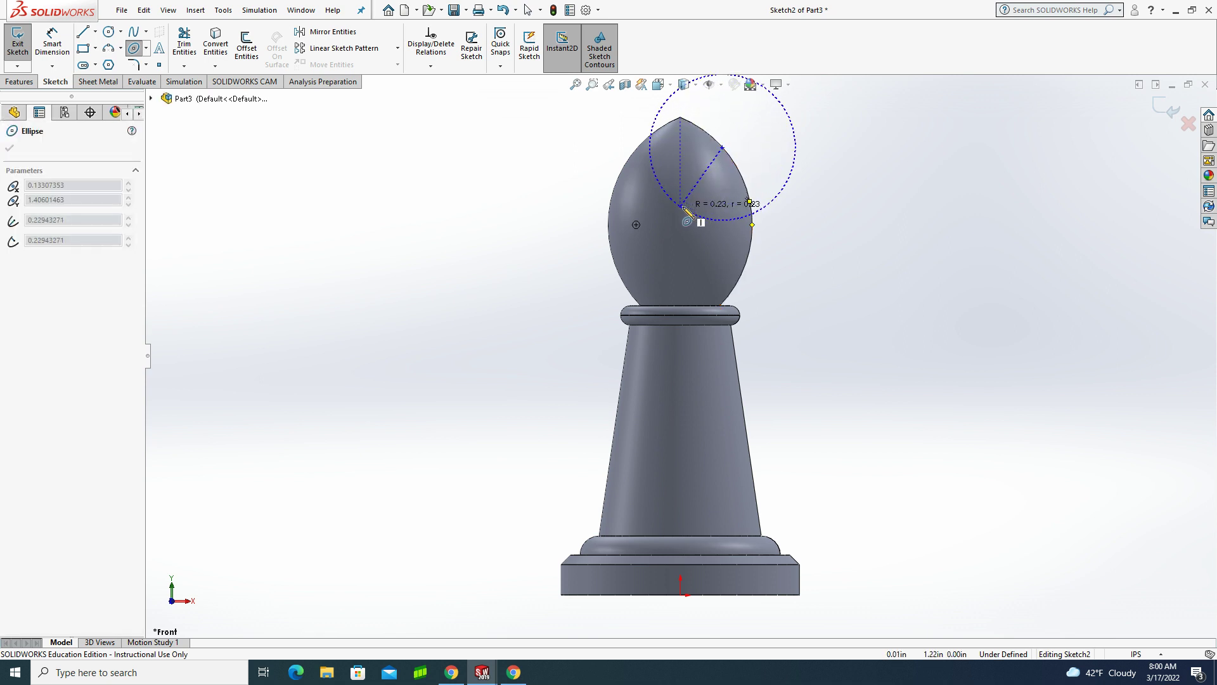
left_click(683, 212)
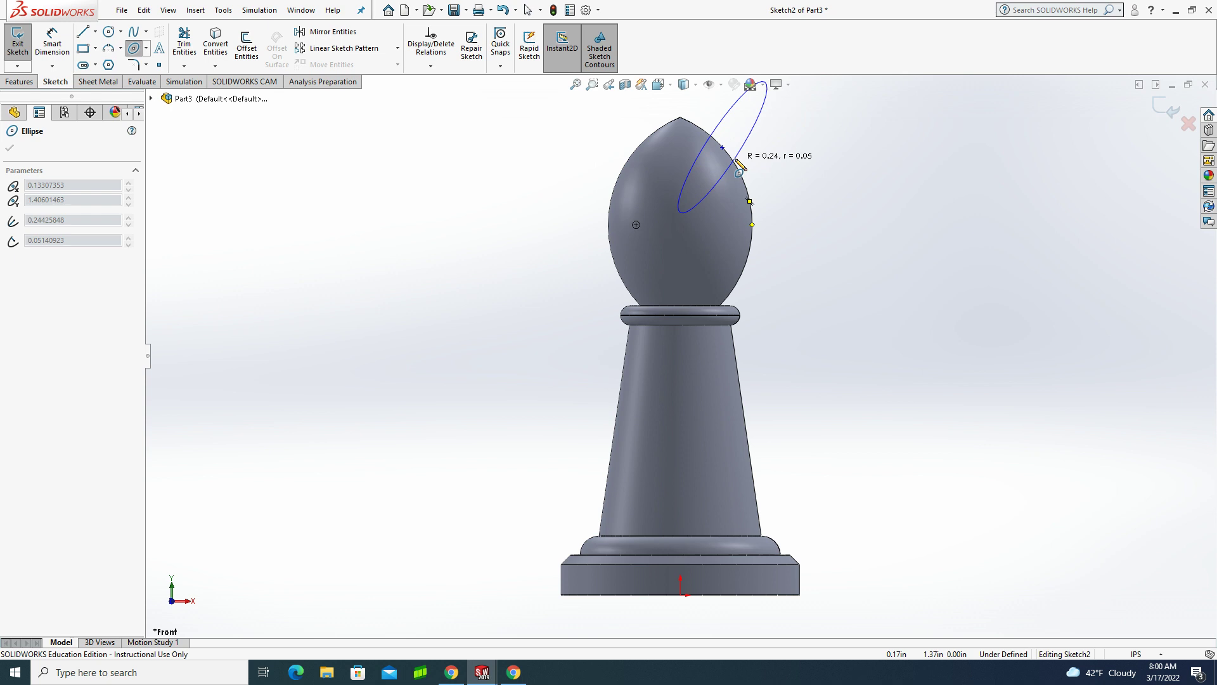
left_click(737, 160)
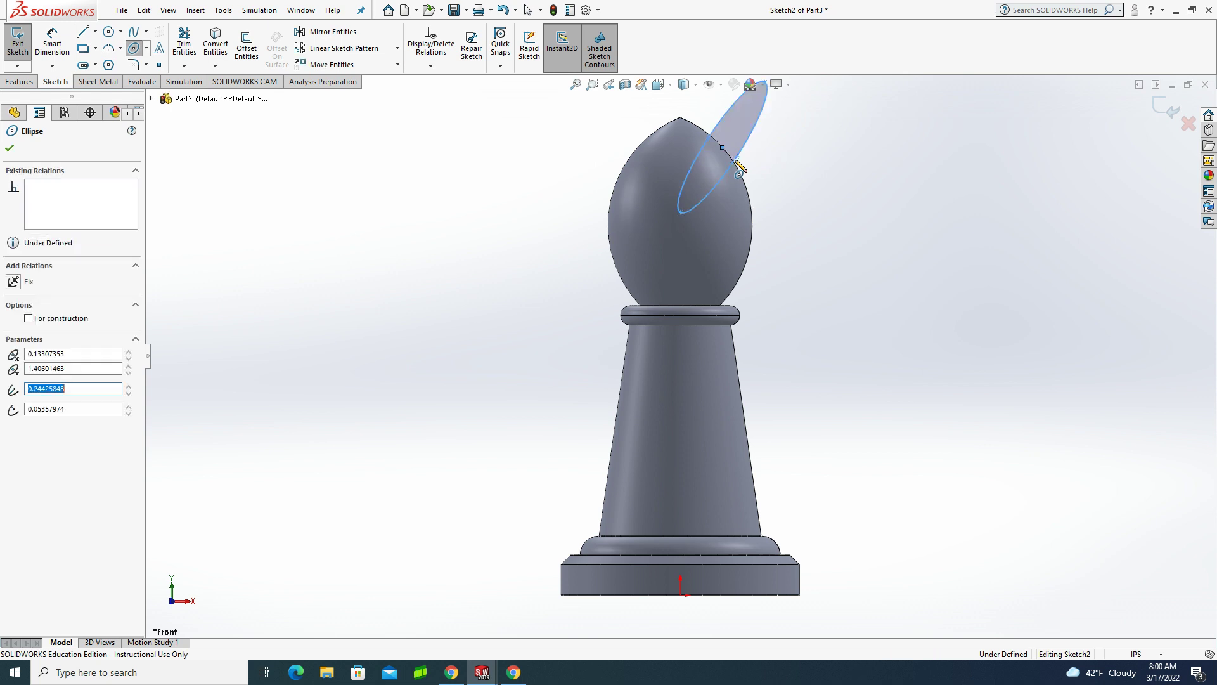
key("Escape")
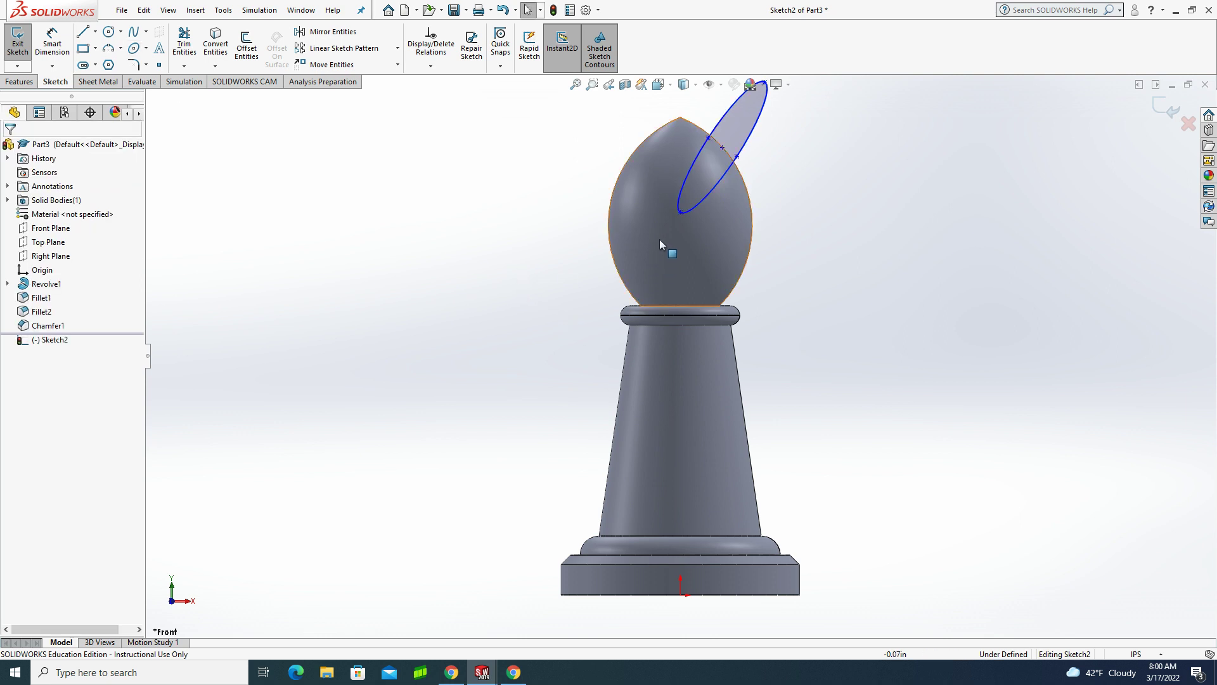
- Stretch the ellipse's lower end down and dimension its width at .096
mouse_move(681, 214)
left_mouse_down()
mouse_move(680, 249)
mouse_move(680, 223)
left_mouse_up()
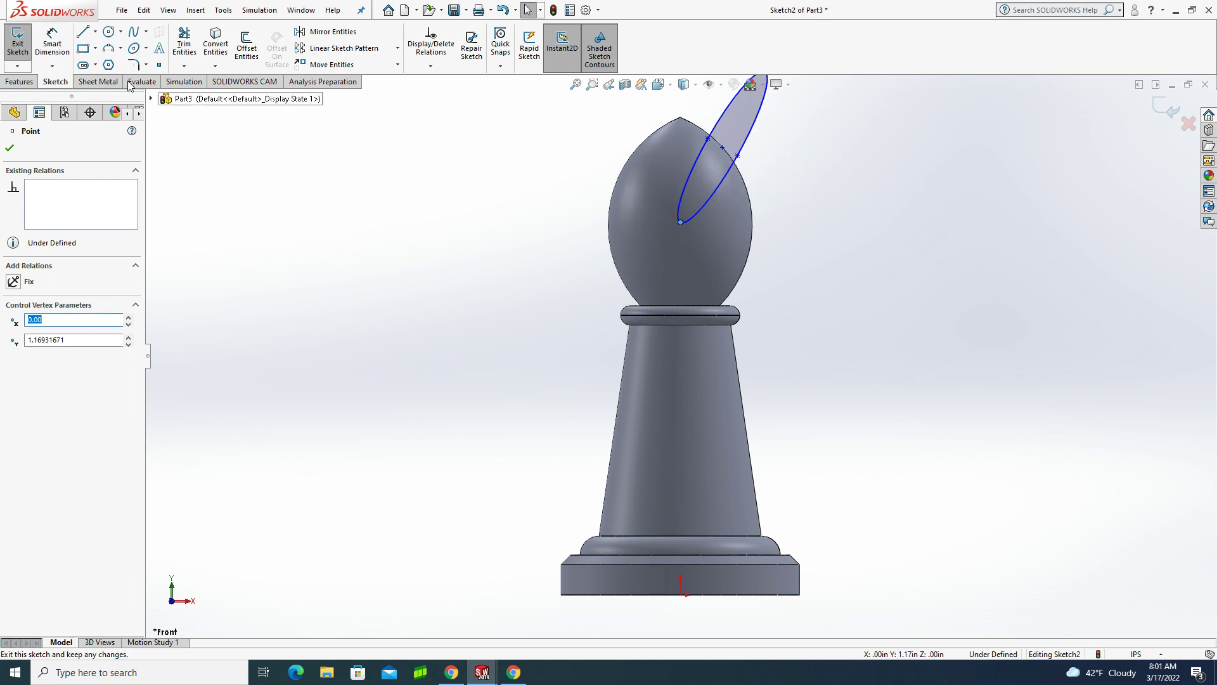
left_click(52, 45)
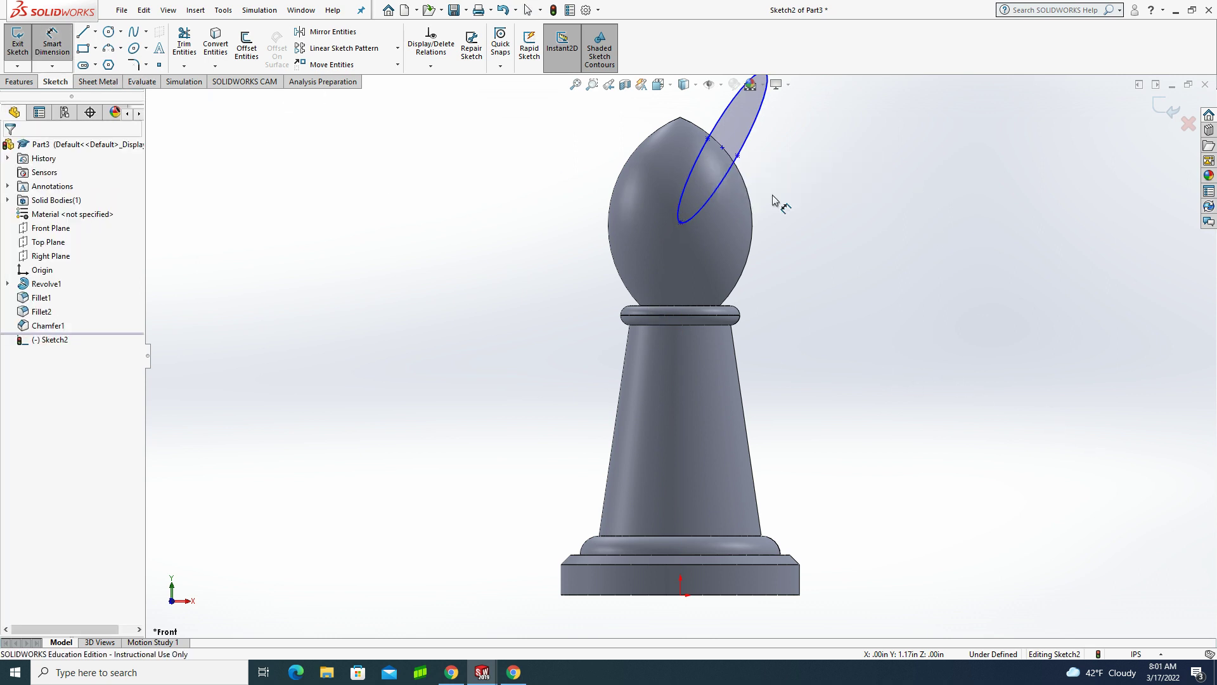
left_click(707, 139)
left_click(737, 155)
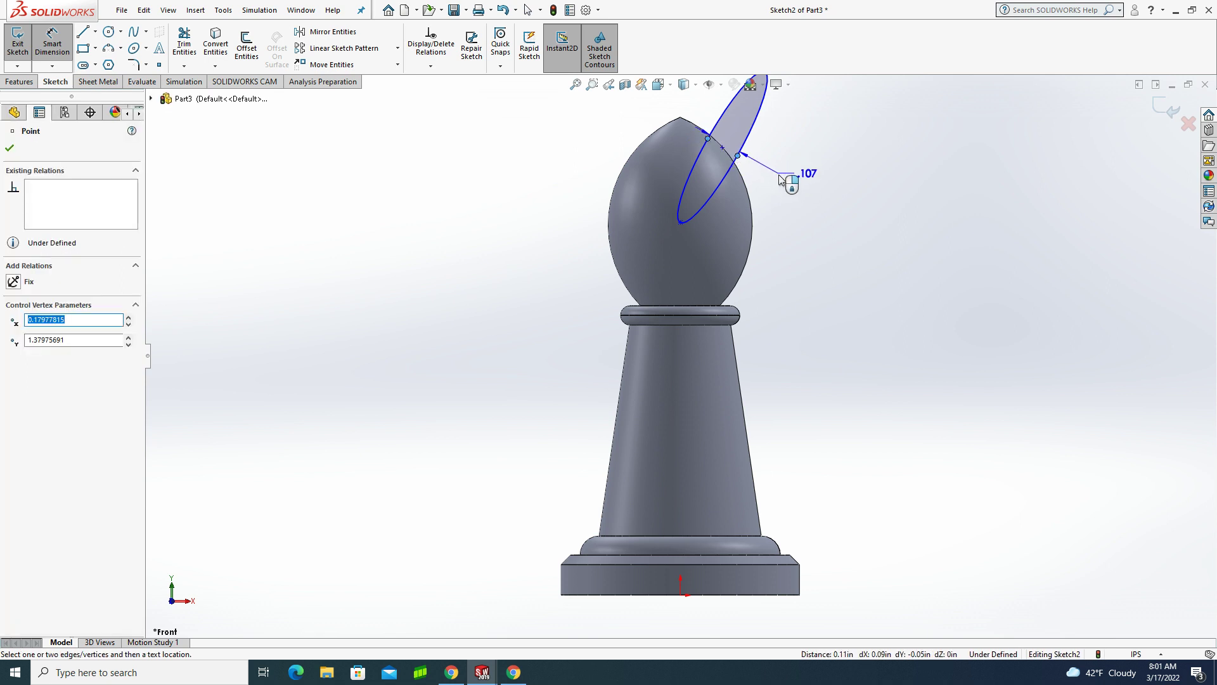
left_click(781, 181)
type(".096")
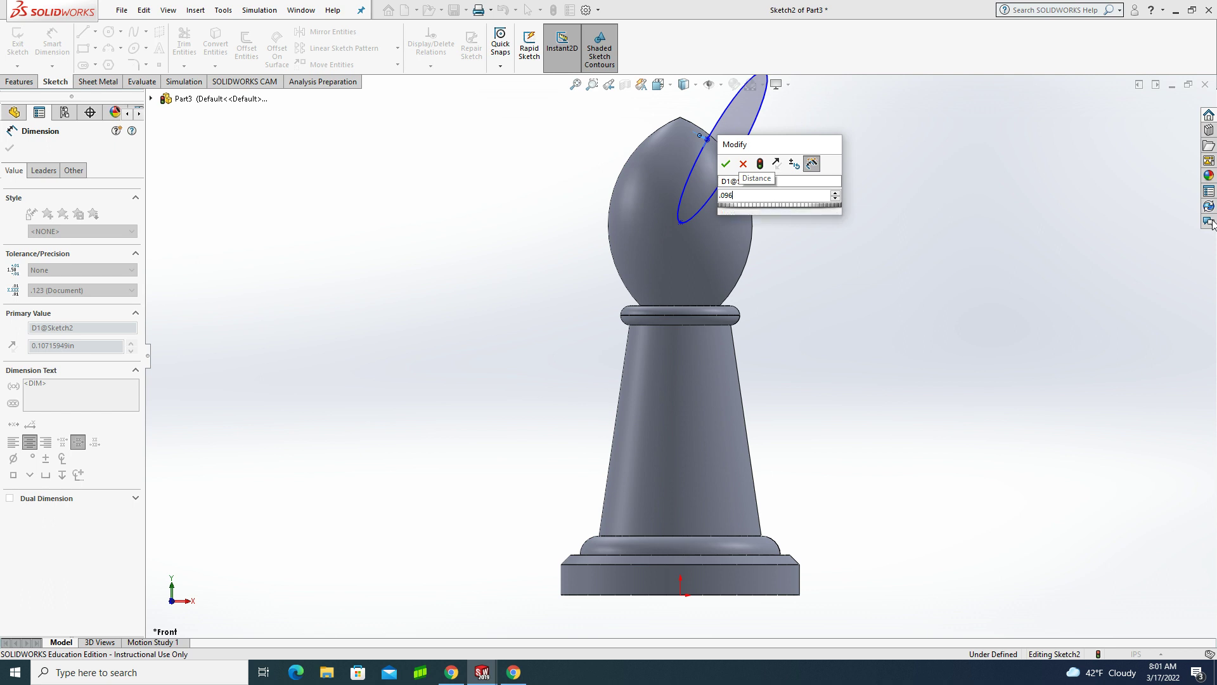
key("Return")
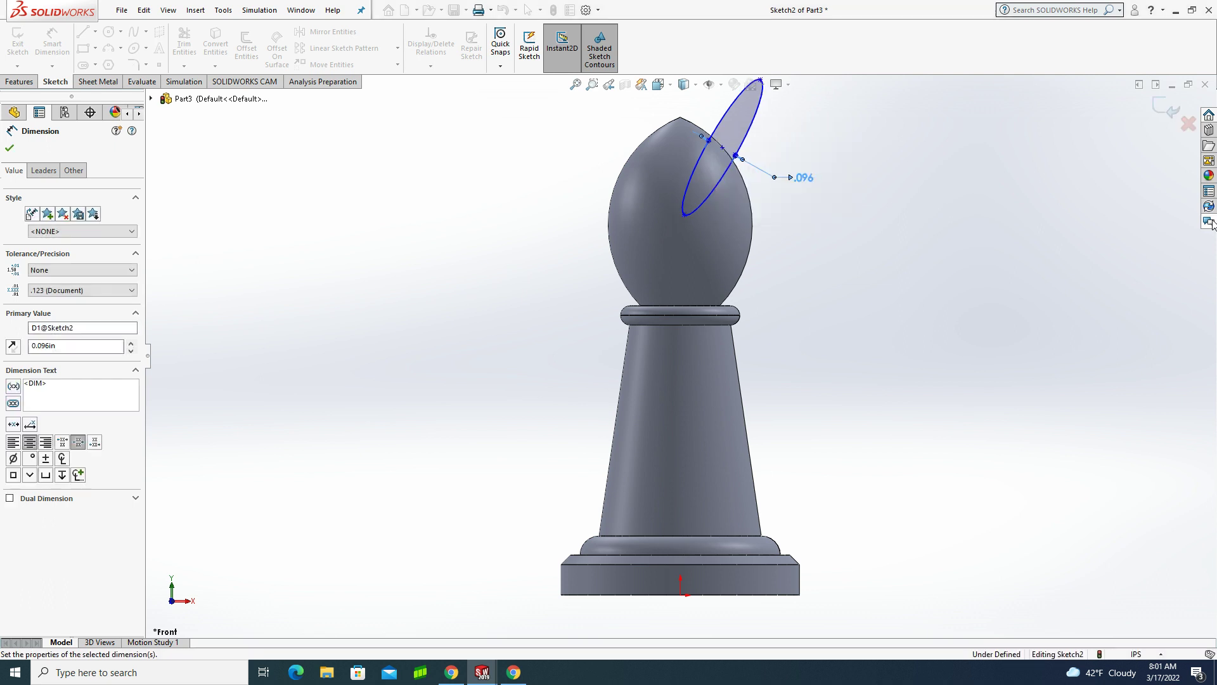
- Dimension the ellipse's length along its long axis at .539
left_click(684, 215)
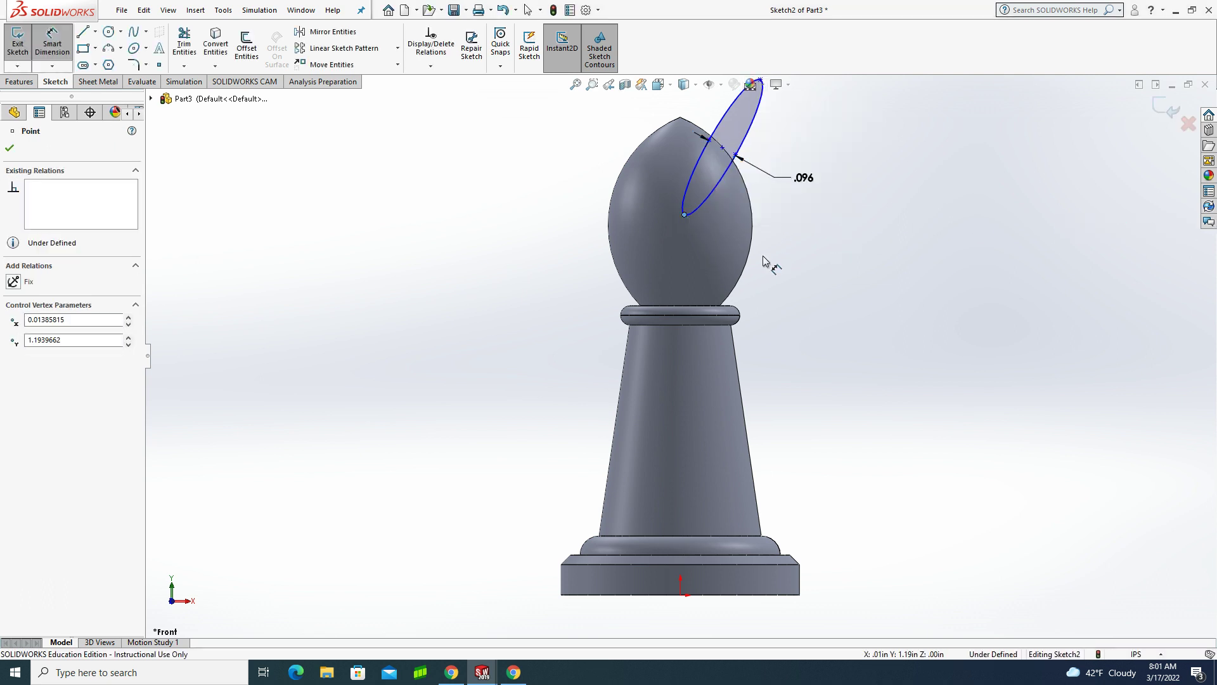
scroll(768, 269, "up", 2)
scroll(759, 183, "down", 4)
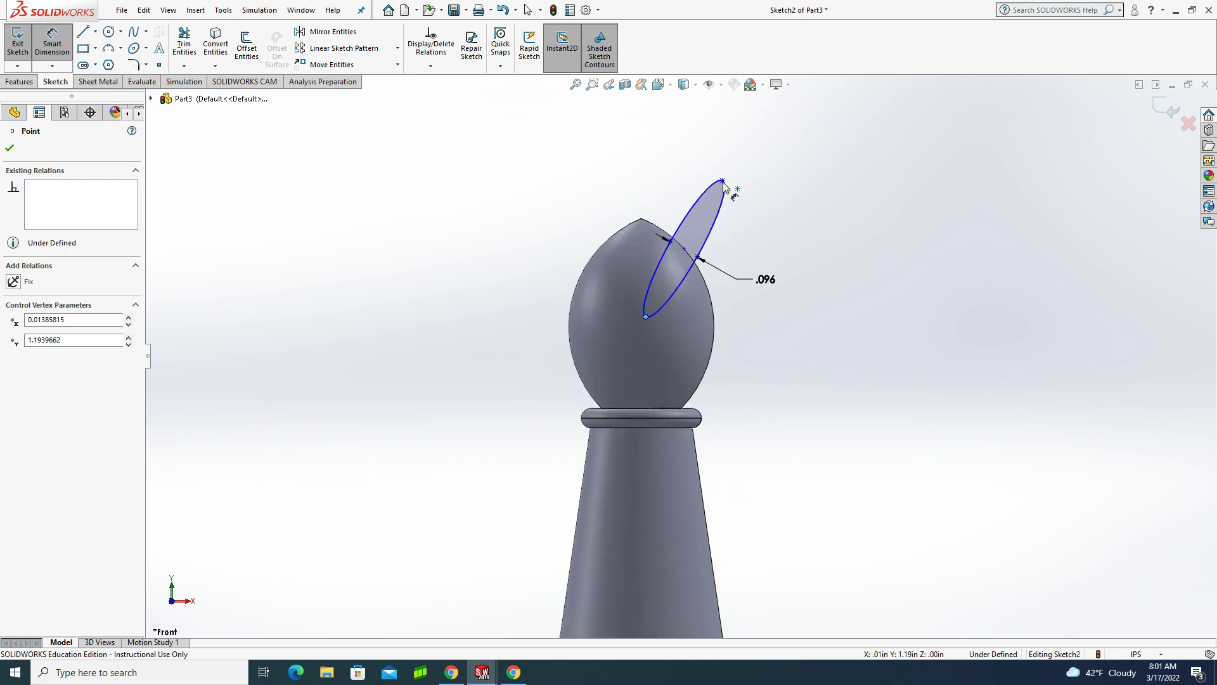
left_click(722, 182)
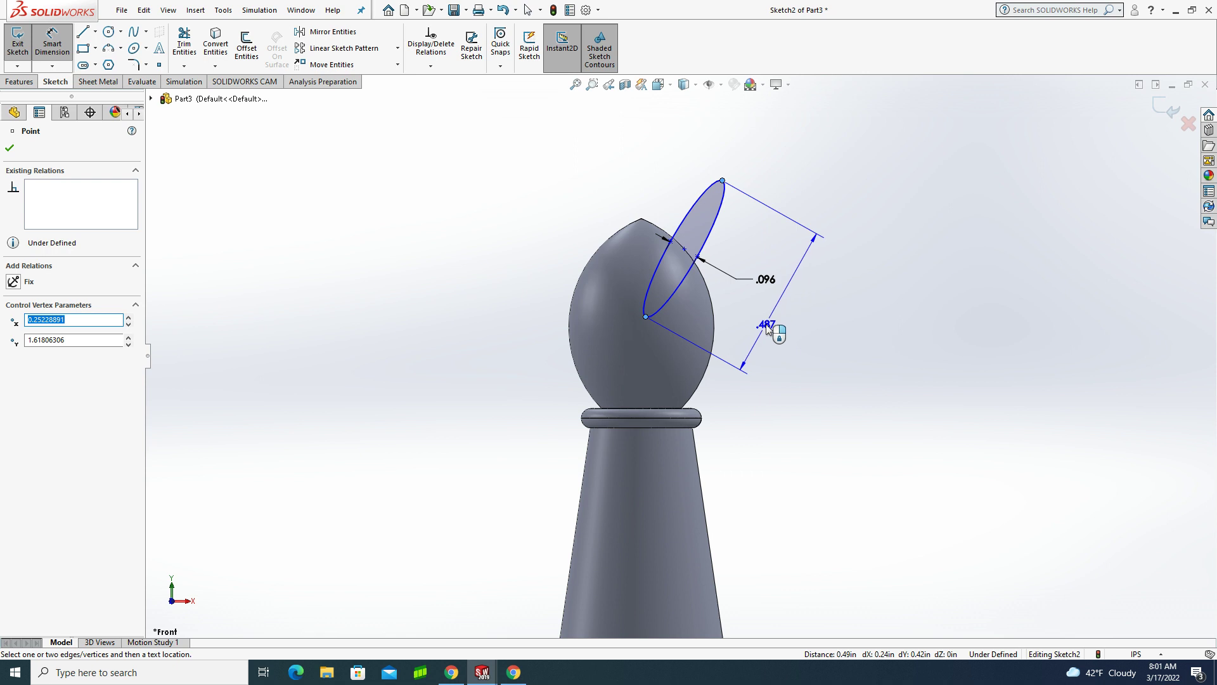
left_click(767, 327)
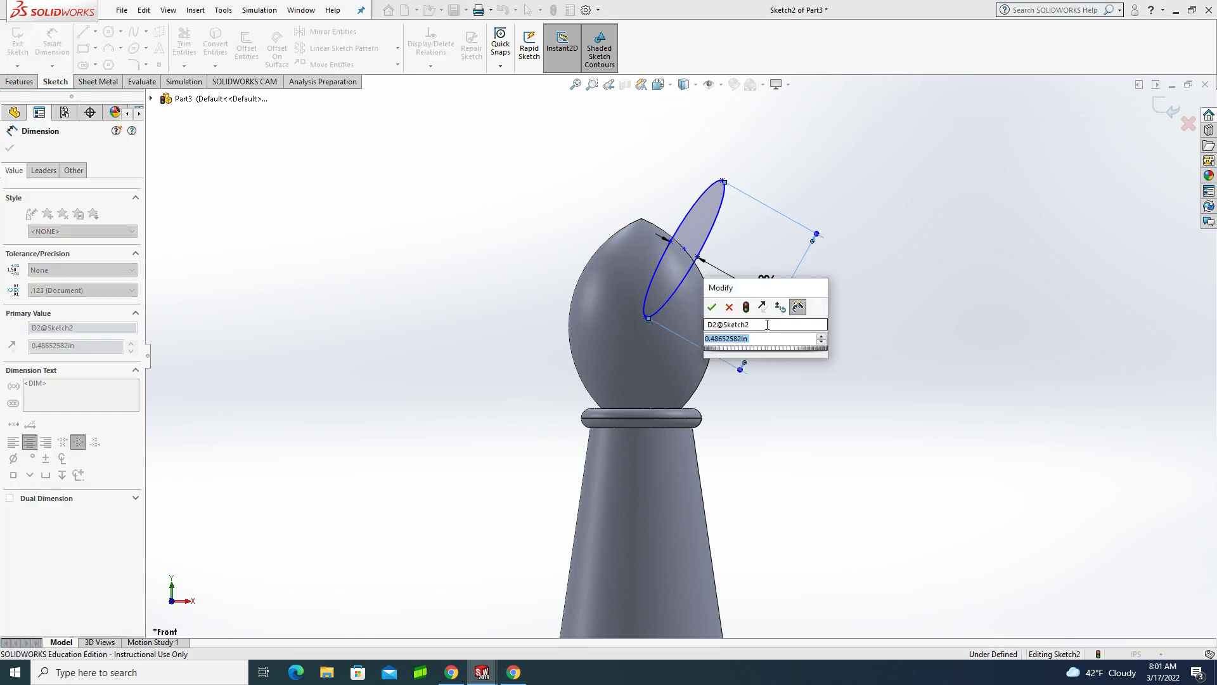
type(".539")
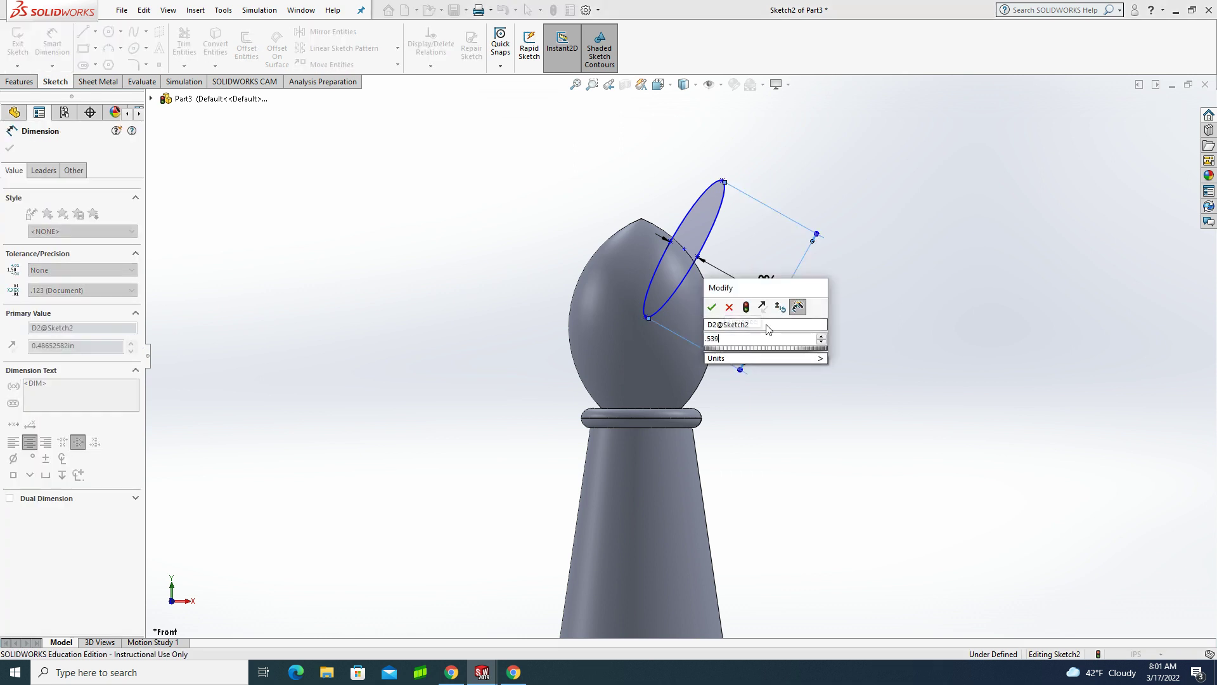
key("Return")
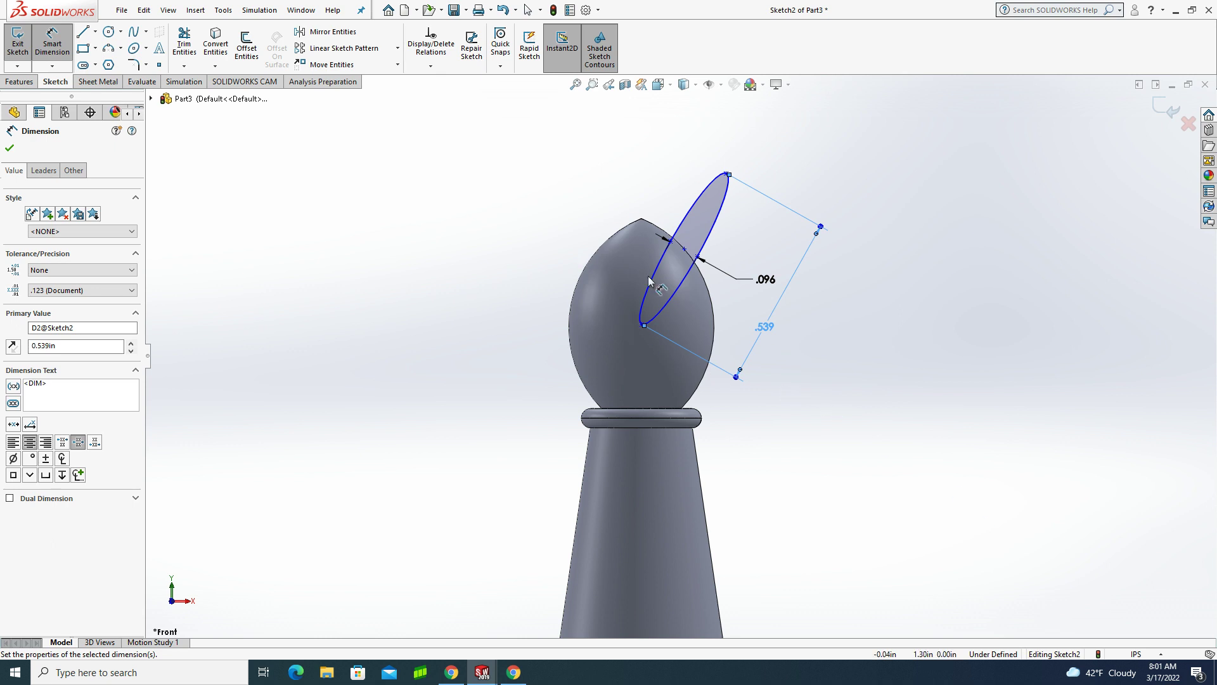
- Extrude-cut the ellipse Through All from the bishop's head
left_click(19, 44)
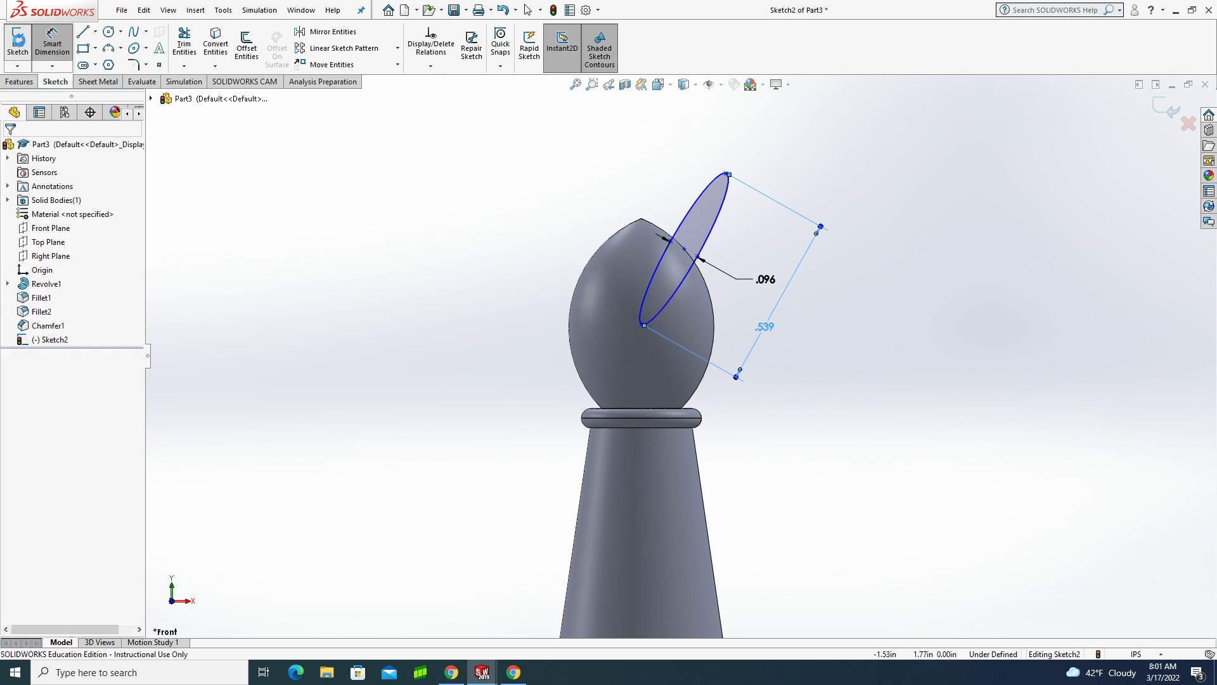
middle_click_drag(552, 214, 548, 254)
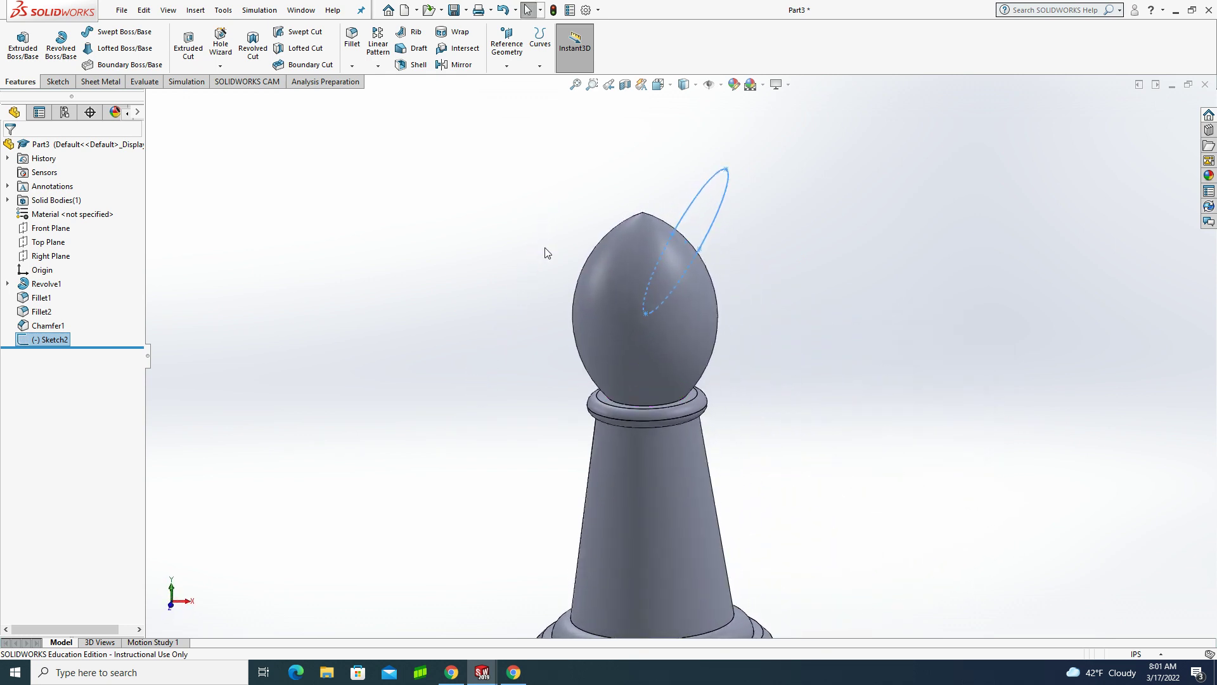
left_click(188, 44)
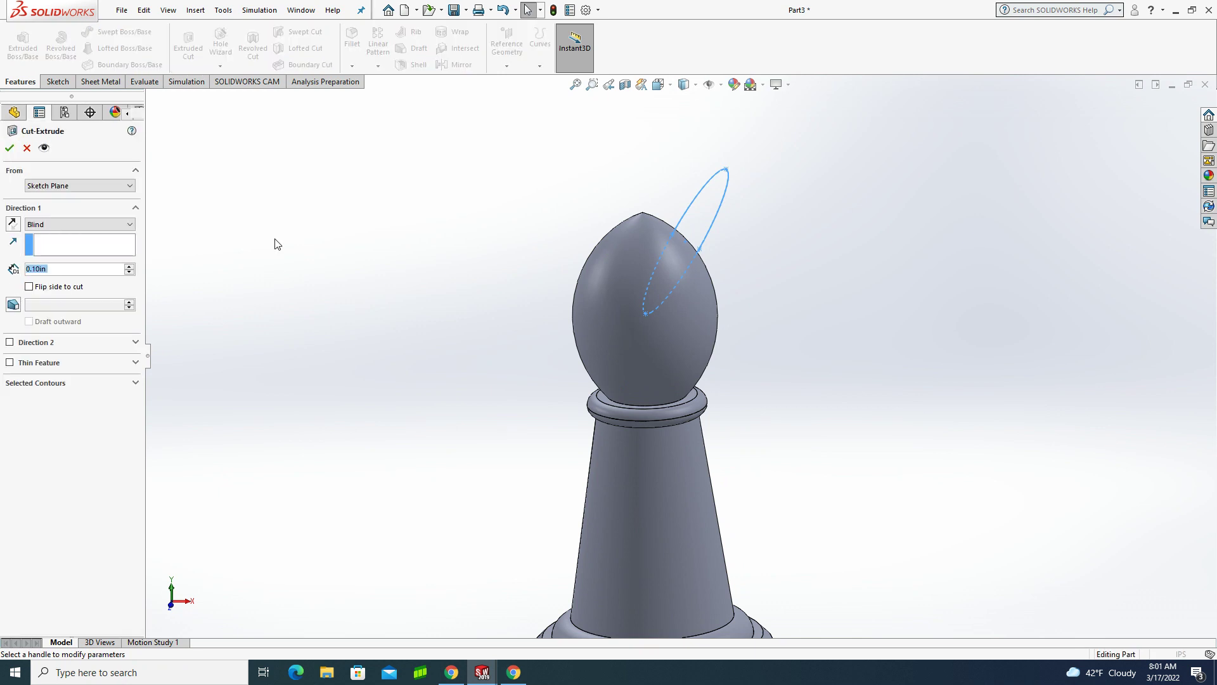
left_click(105, 227)
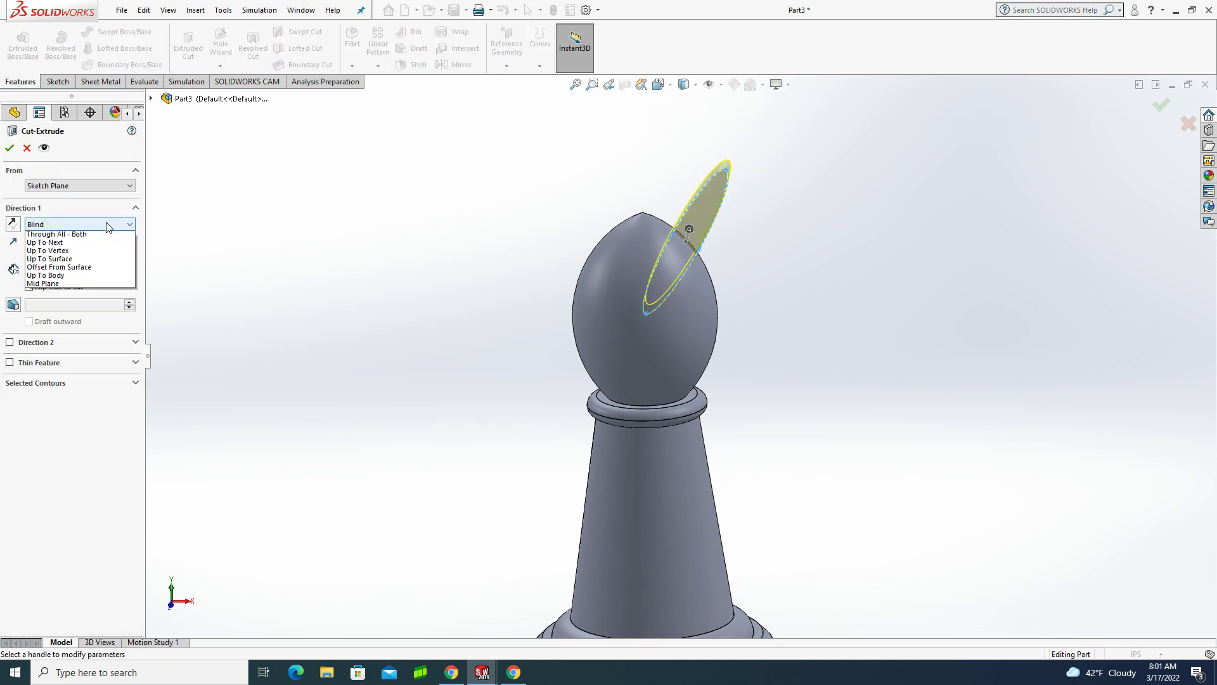
left_click(47, 240)
left_click(9, 148)
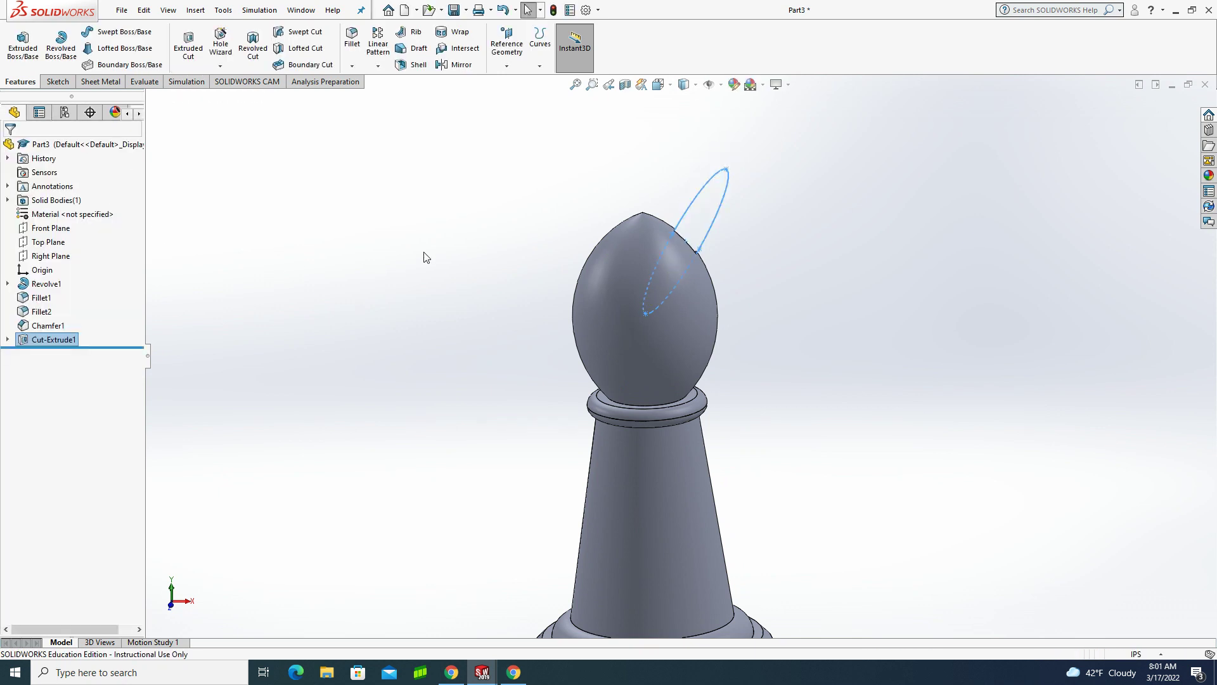
middle_click_drag(424, 258, 439, 284)
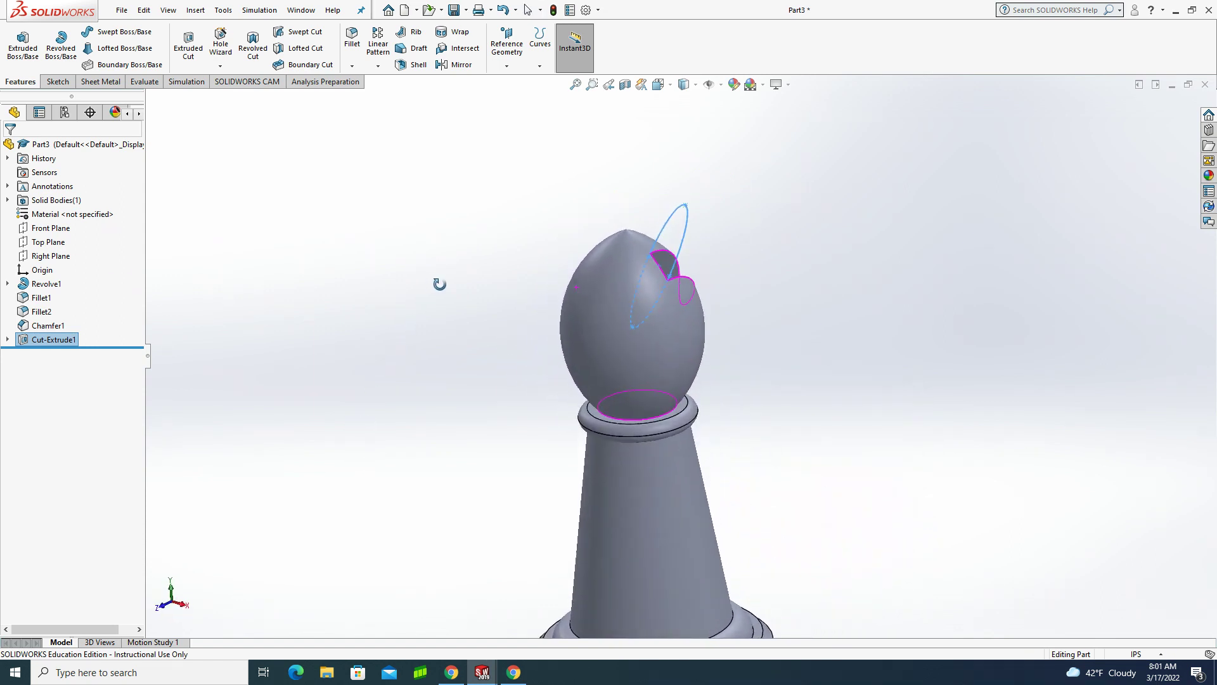
- Edit Cut-Extrude1 to run Through All - Both directions
left_click(25, 341)
left_click(36, 300)
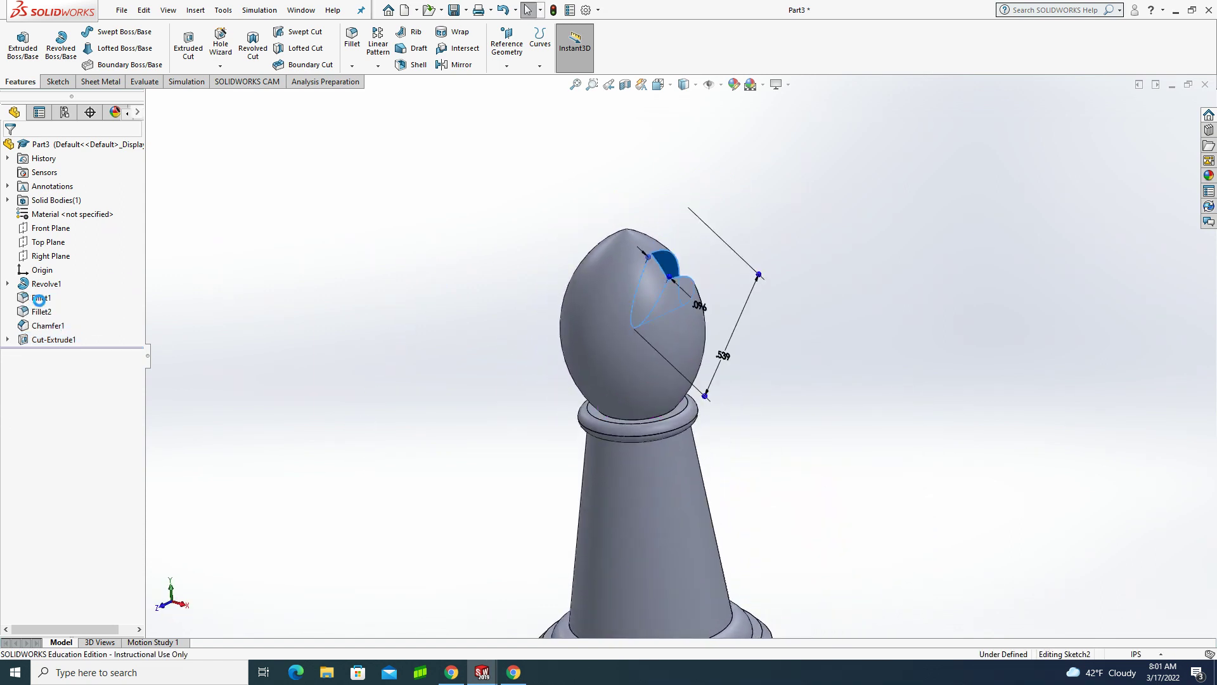
left_click(101, 225)
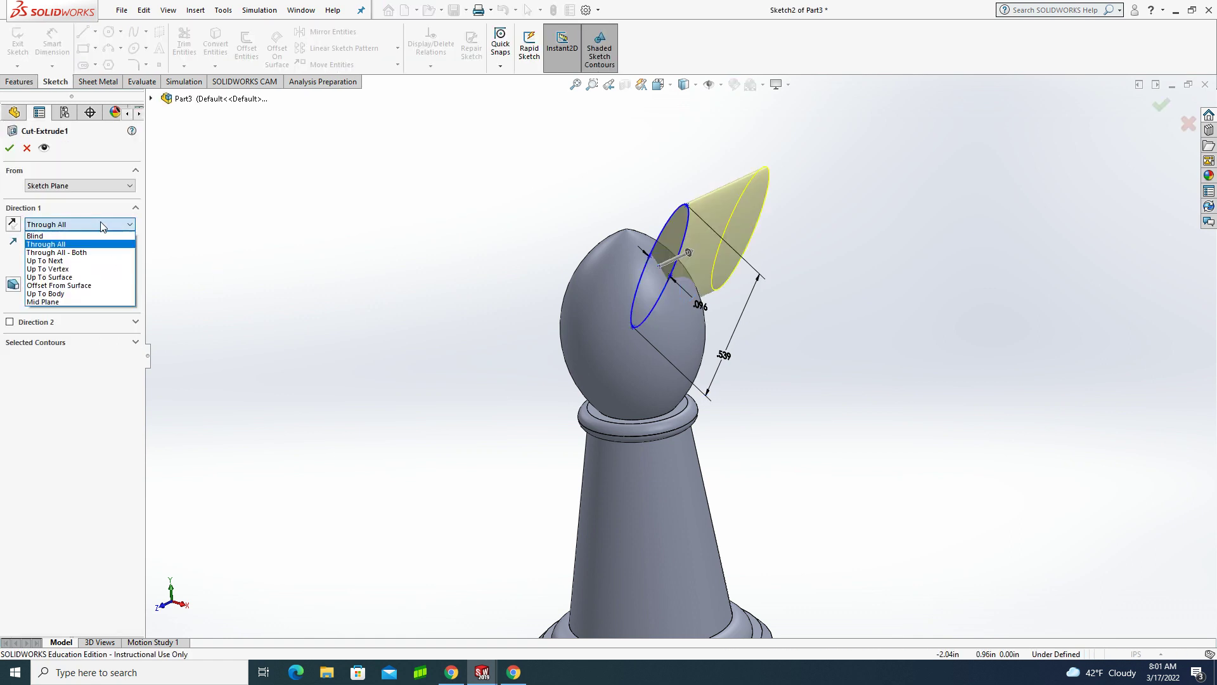
left_click(106, 254)
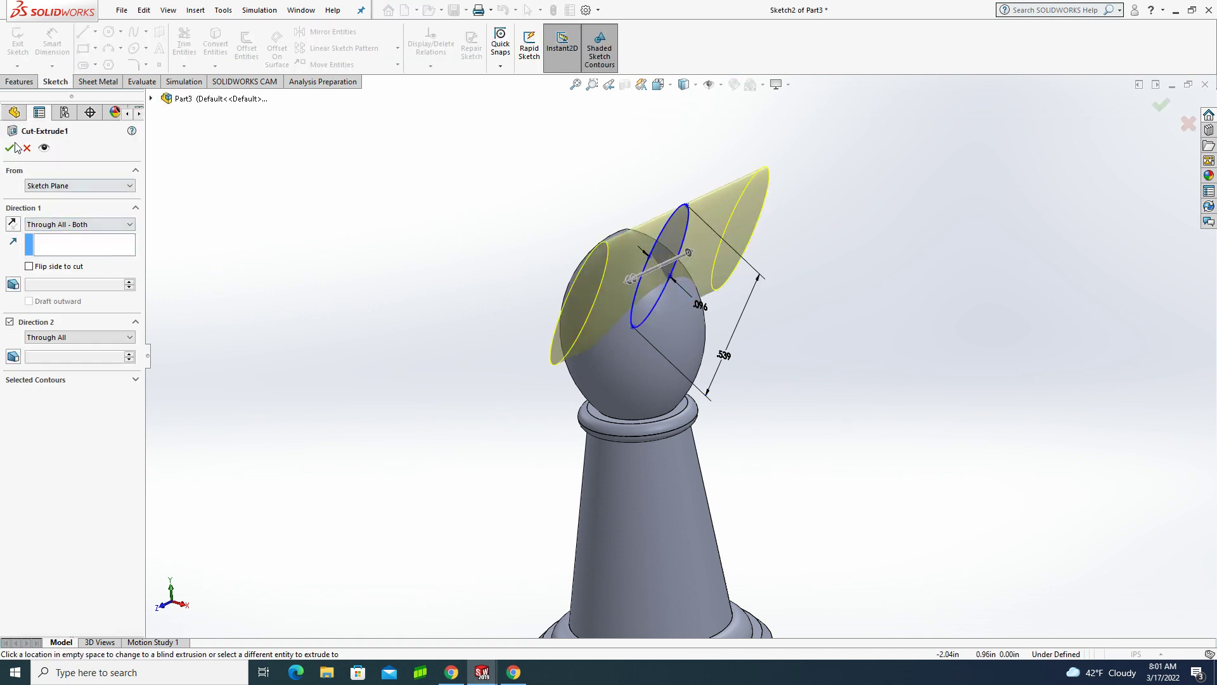
key("Return")
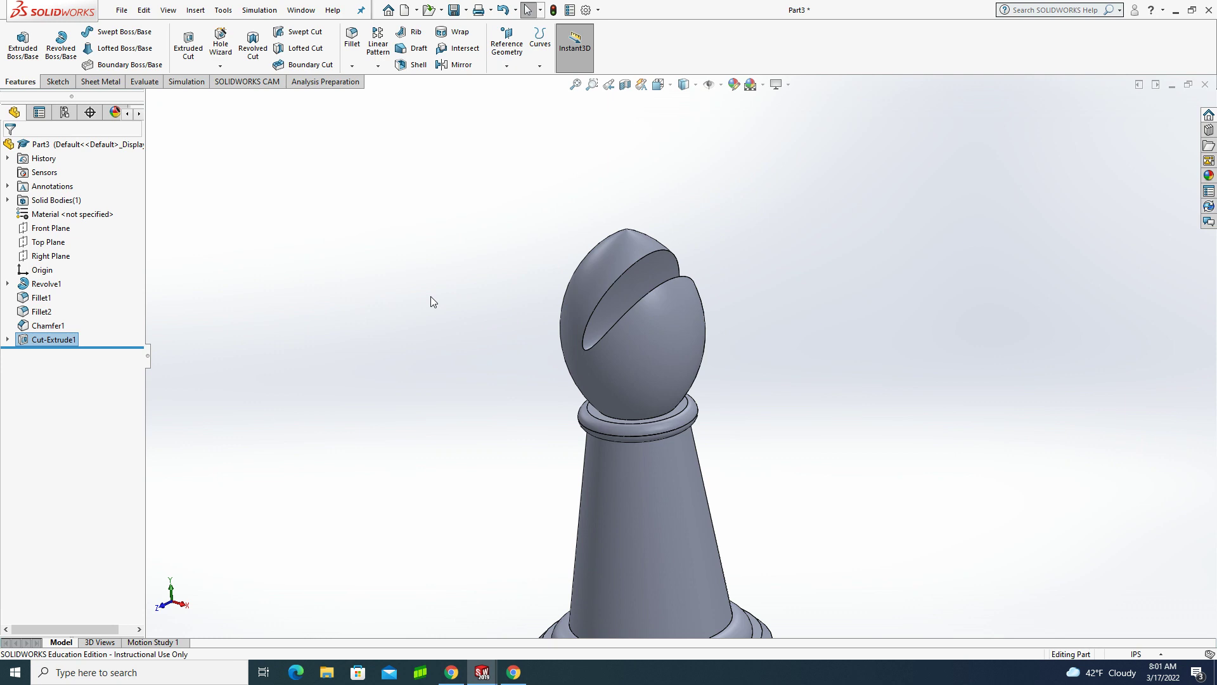
middle_click_drag(429, 302, 494, 258)
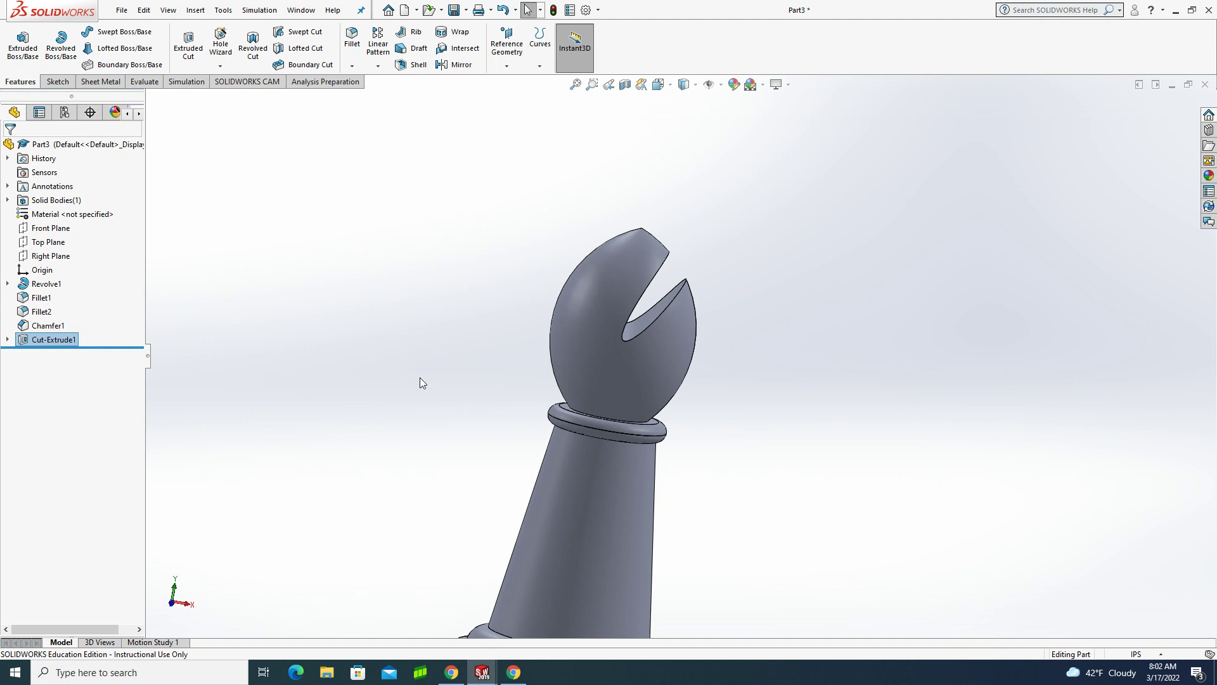
scroll(421, 344, "up", 2)
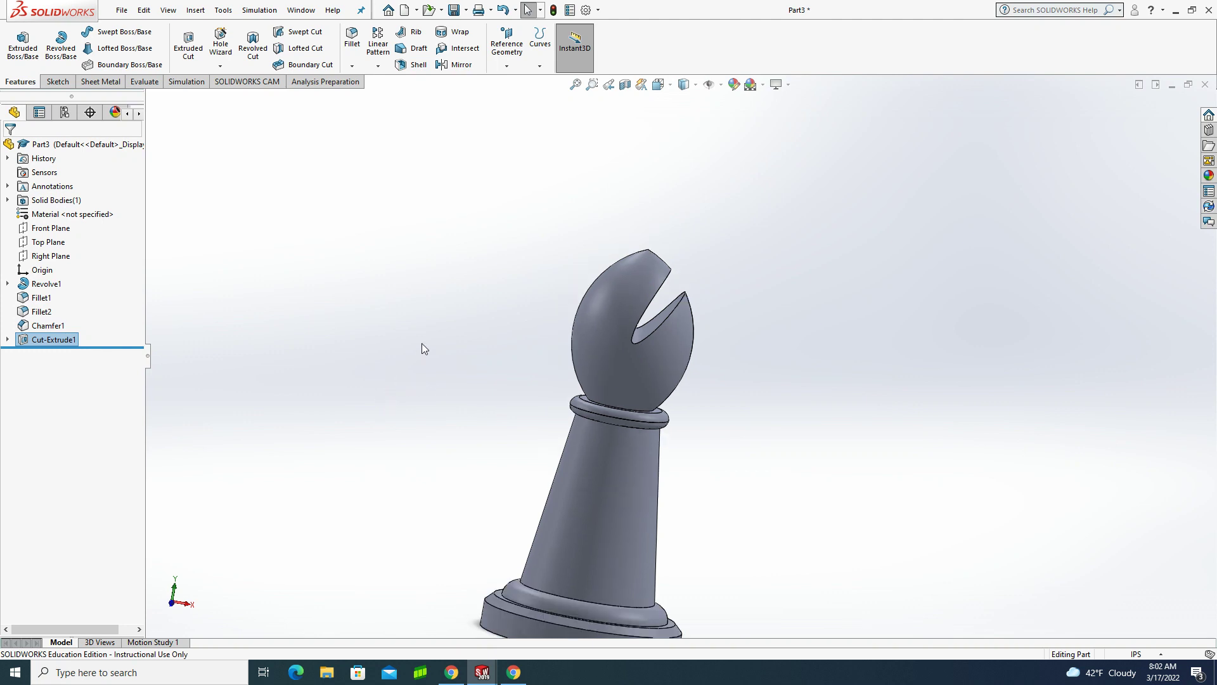
scroll(425, 343, "up", 2)
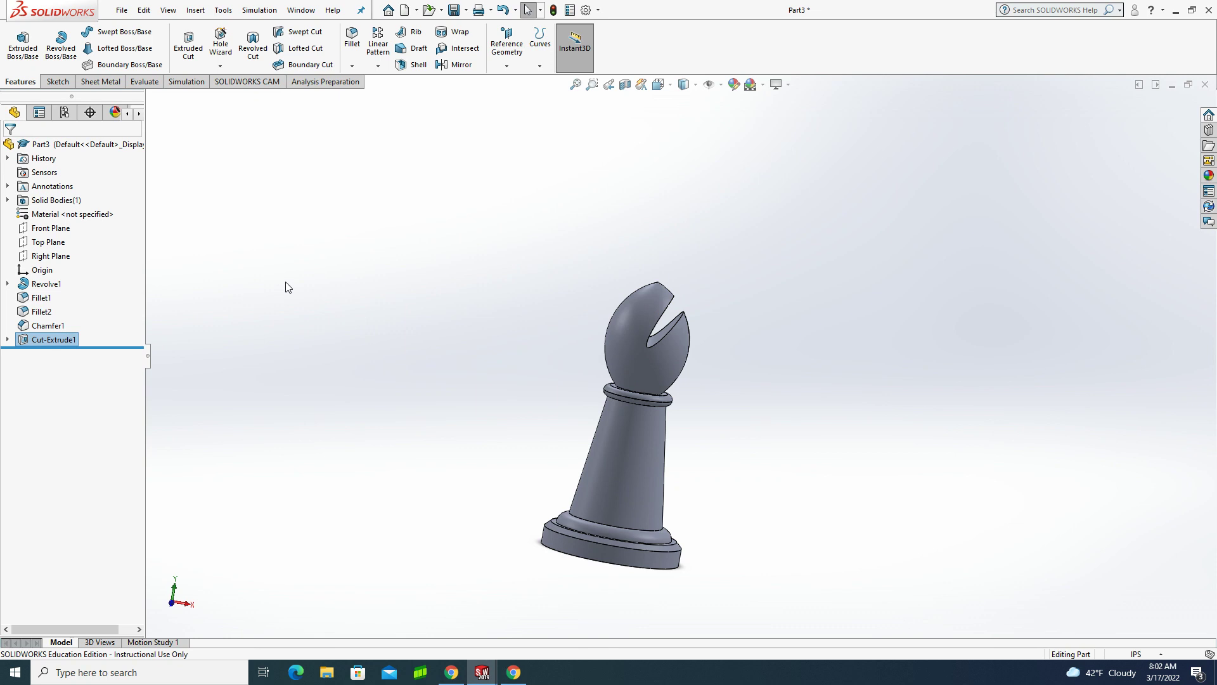
- Start Sketch3 on the Front Plane, viewed normal to
left_click(52, 228)
left_click(60, 213)
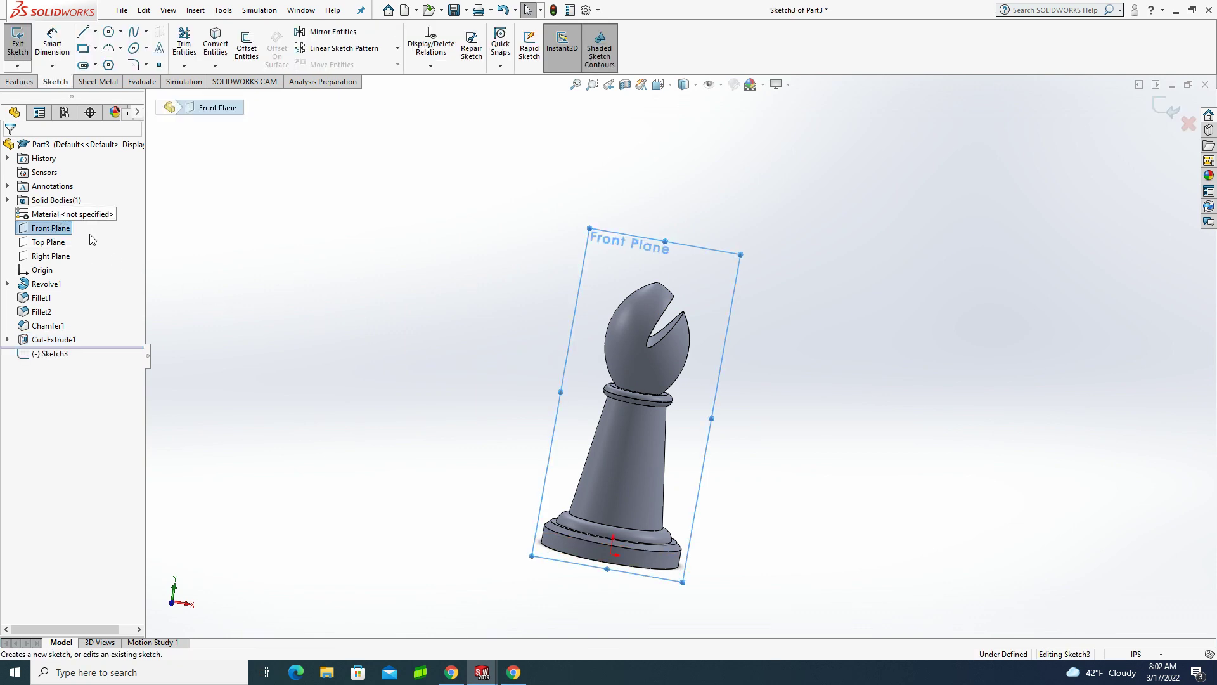
left_click(95, 338)
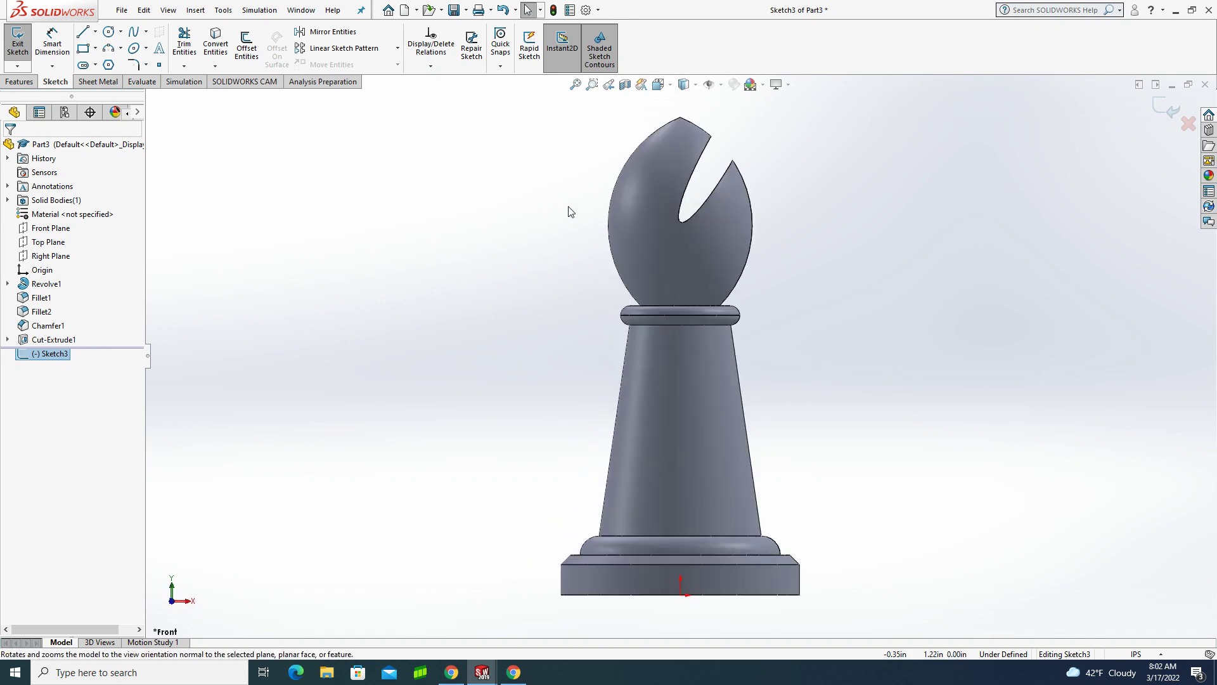
- Draw a vertical centerline from the bishop's top point down to the origin
left_click(95, 32)
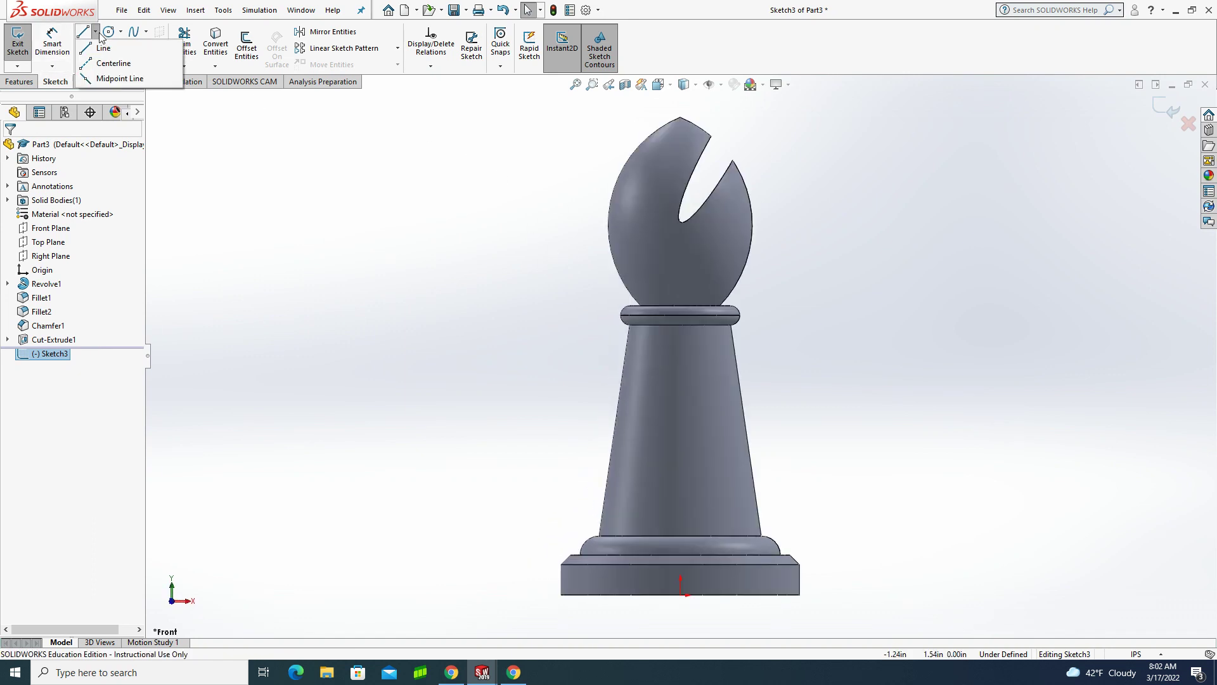
left_click(94, 64)
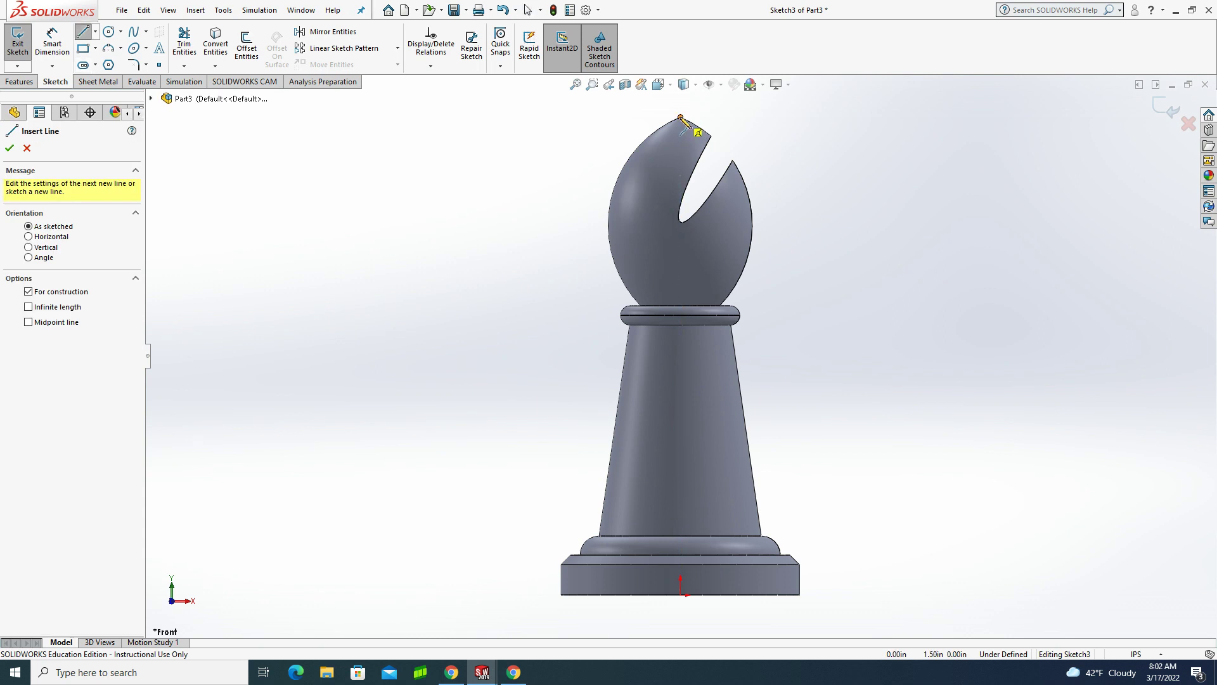
left_click(680, 118)
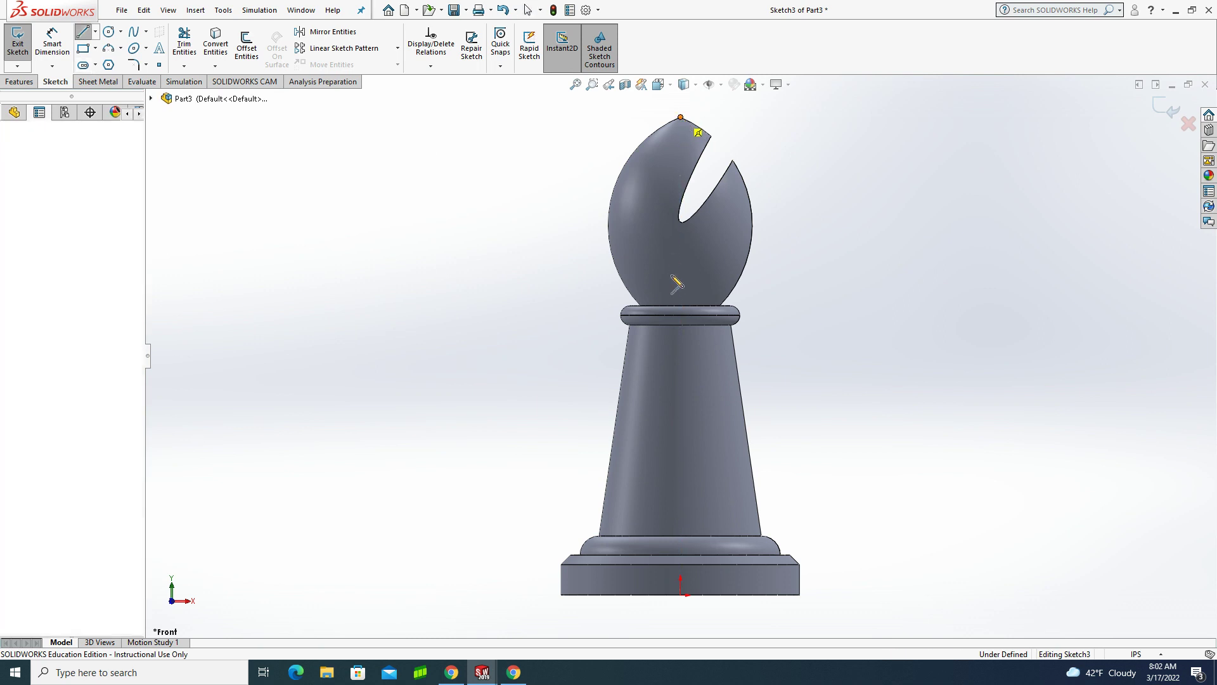
left_click(680, 594)
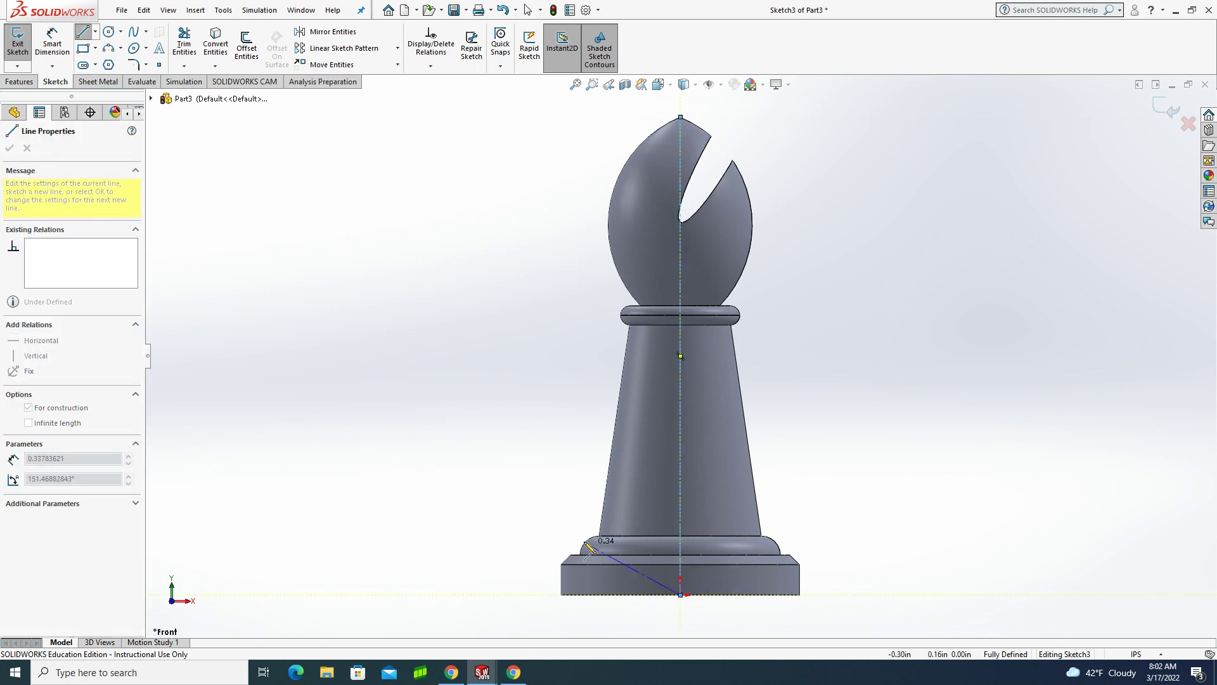
key("Escape")
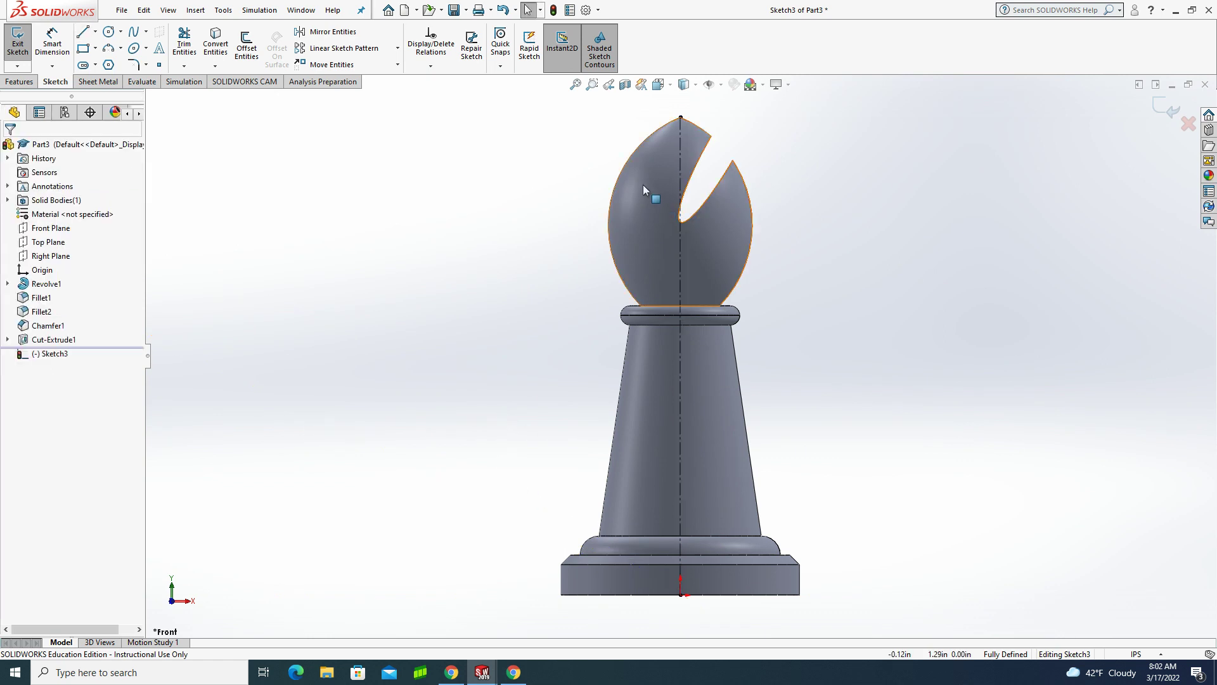
- Offset the head's left curved edge 0.030 in inward as a regular arc
left_click(247, 44)
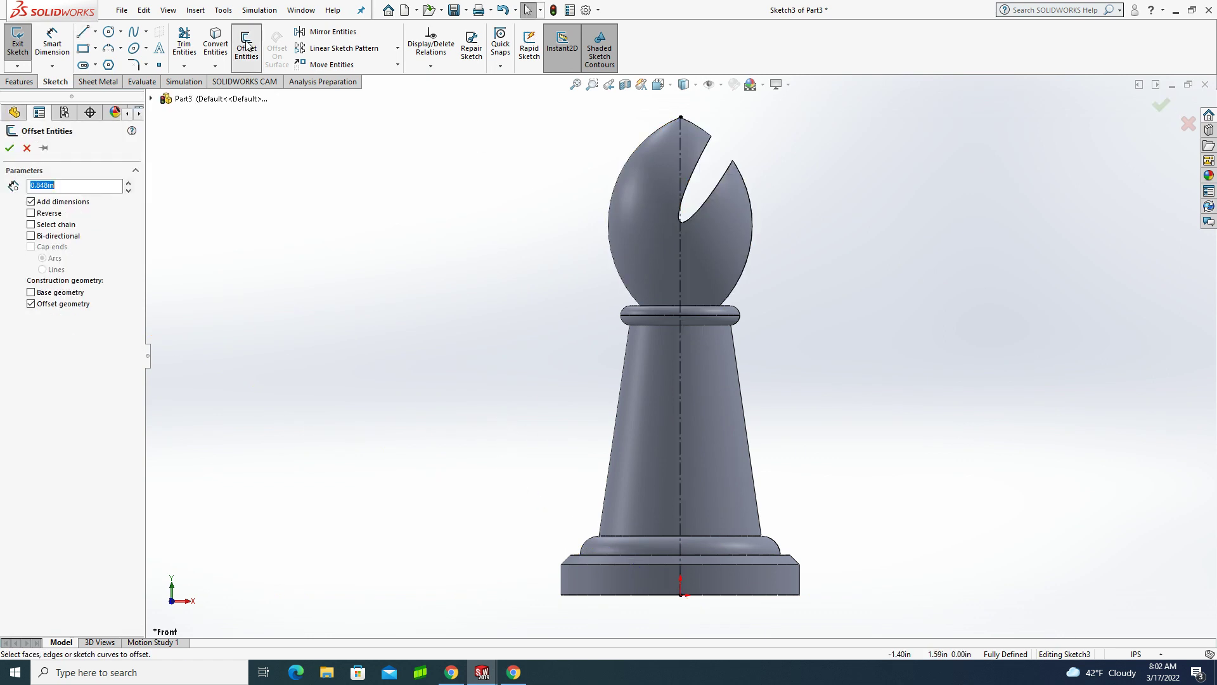
left_click(613, 196)
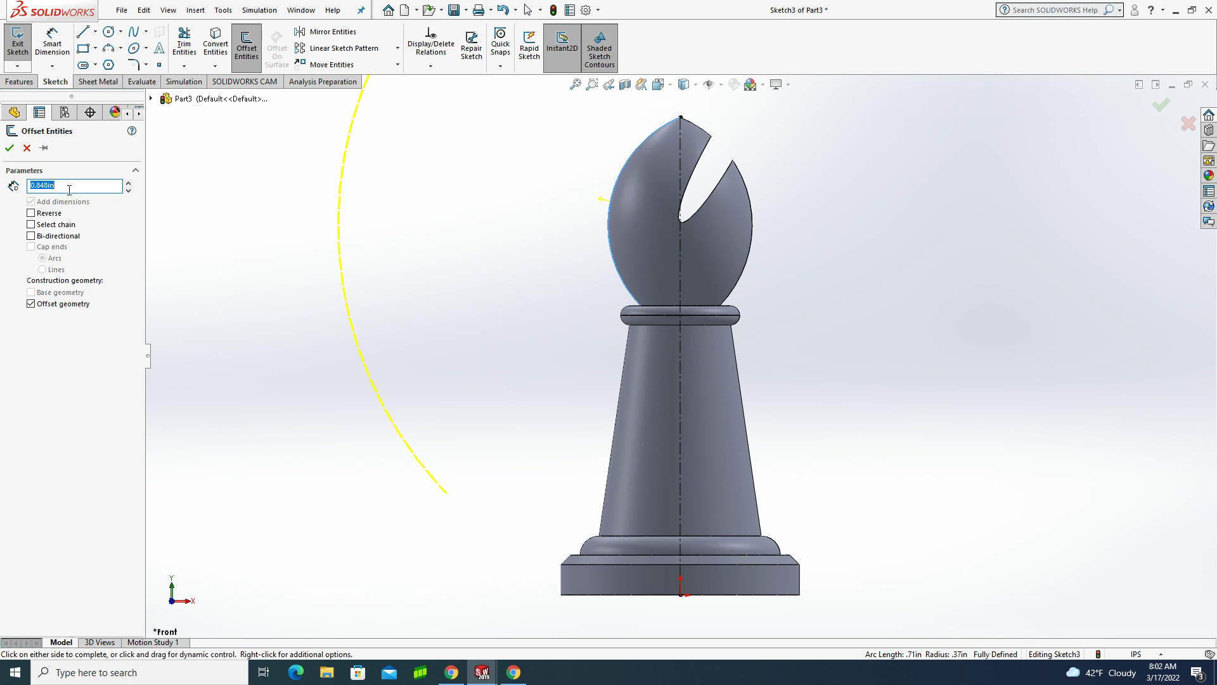
type(".030")
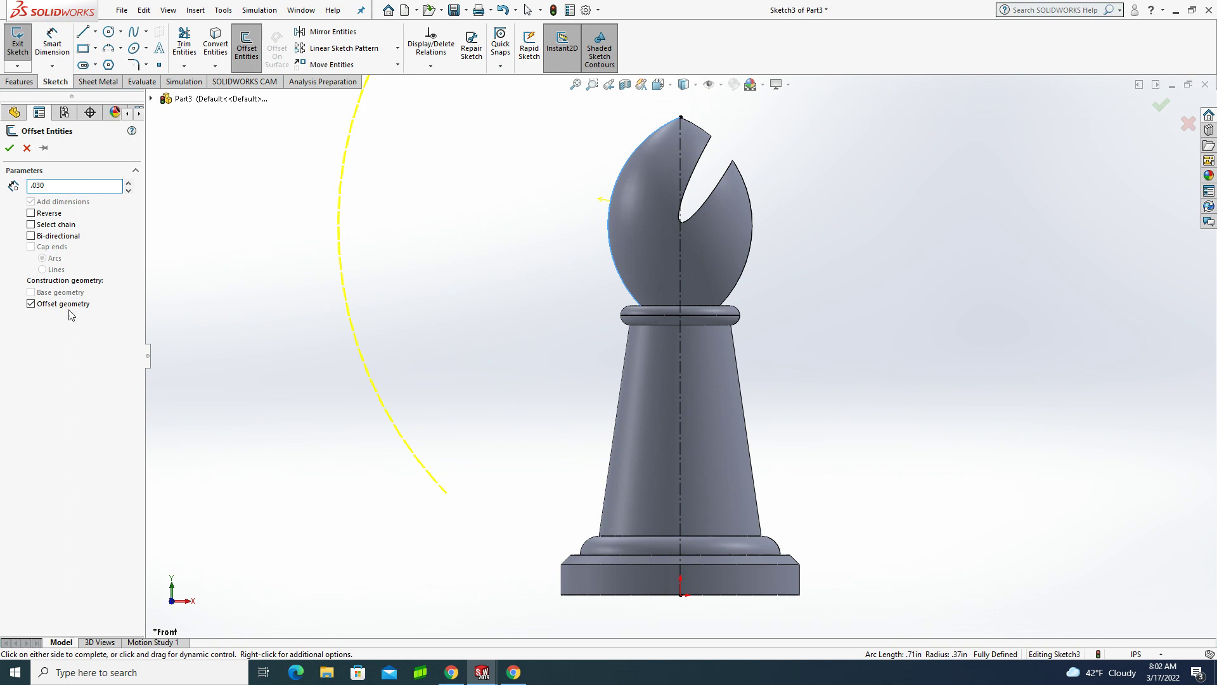
key("Return")
left_click(31, 304)
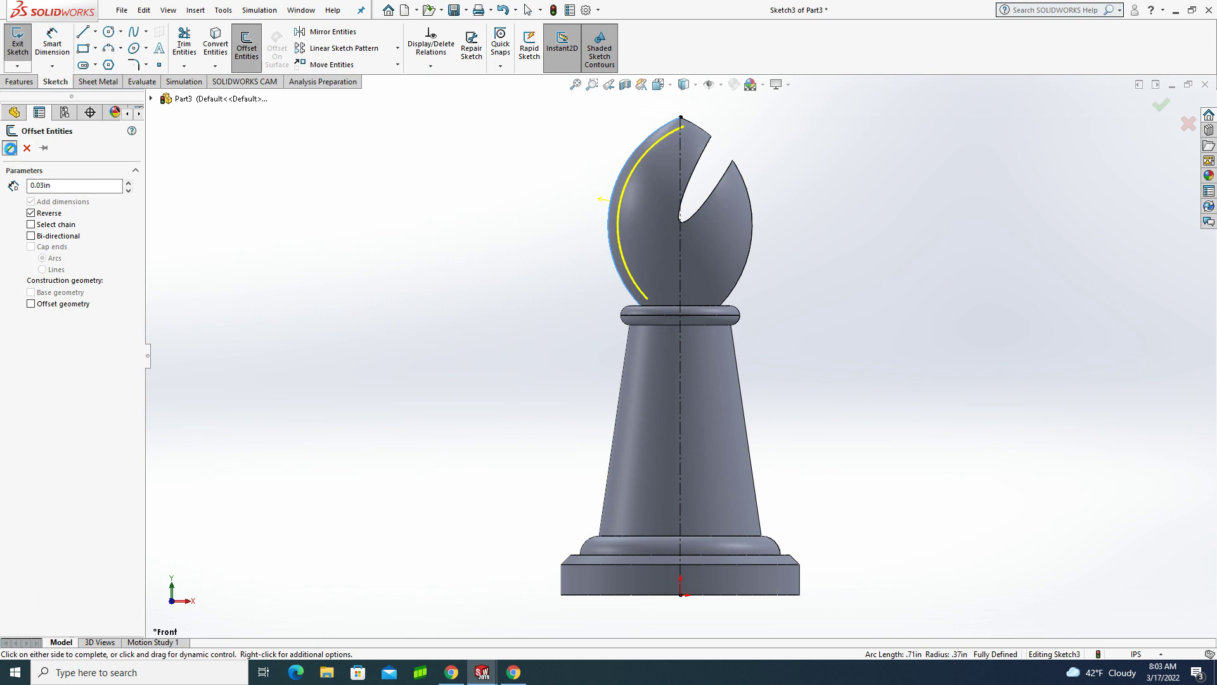
left_click(9, 148)
- Draw a horizontal line from the offset arc's lower end to the centerline
left_click(184, 48)
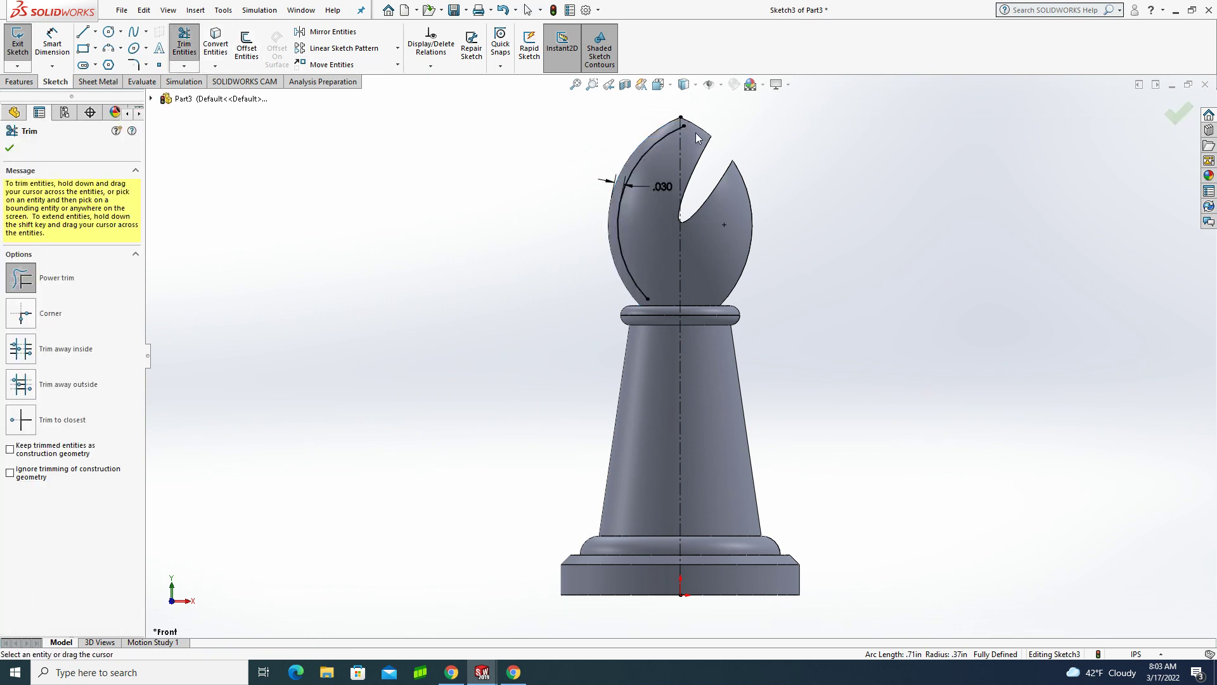
scroll(696, 135, "down", 5)
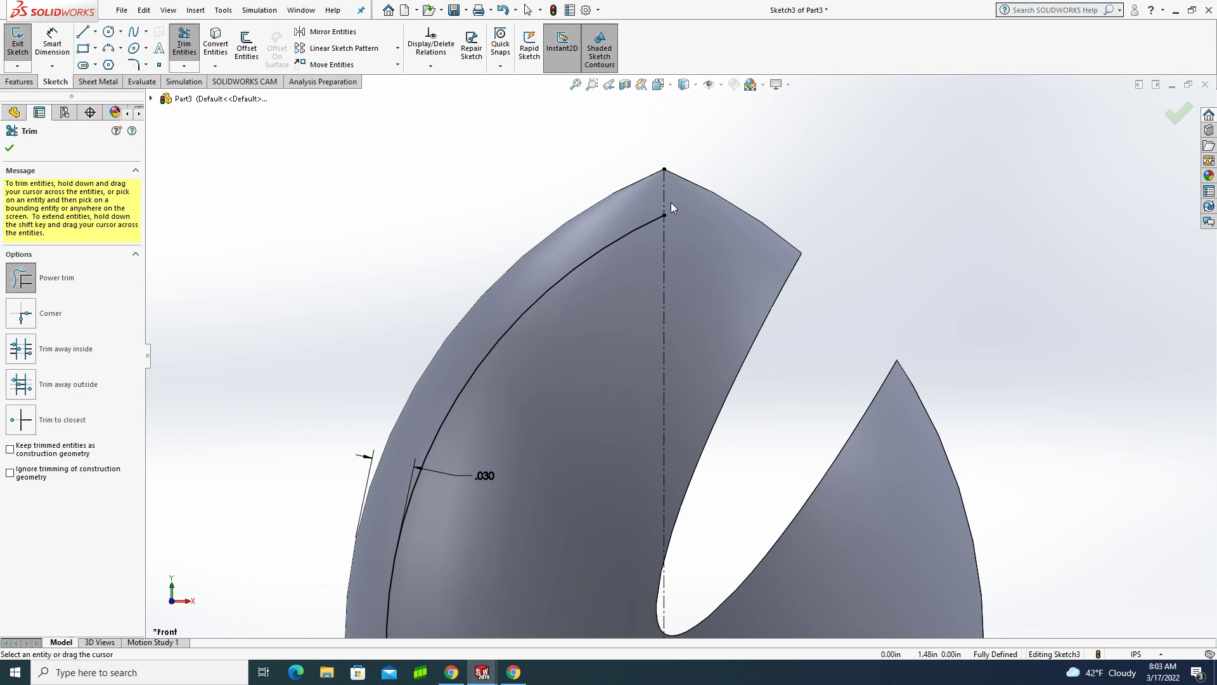
scroll(671, 203, "up", 4)
scroll(682, 573, "down", 1)
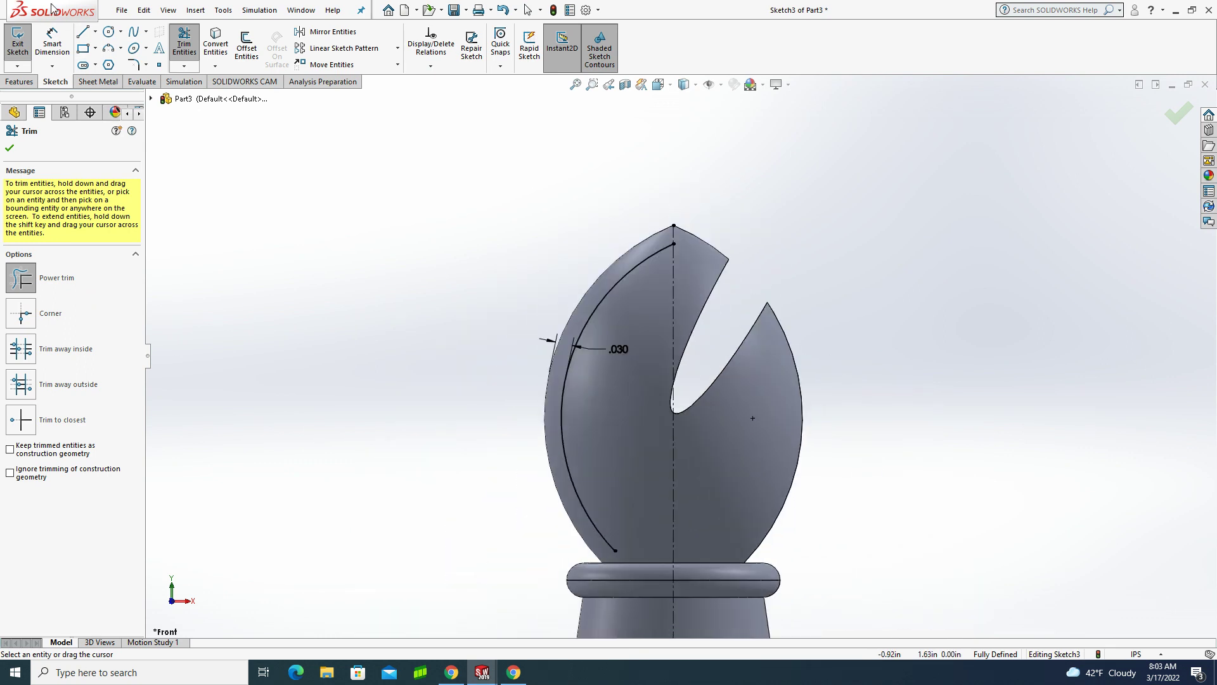
left_click(82, 32)
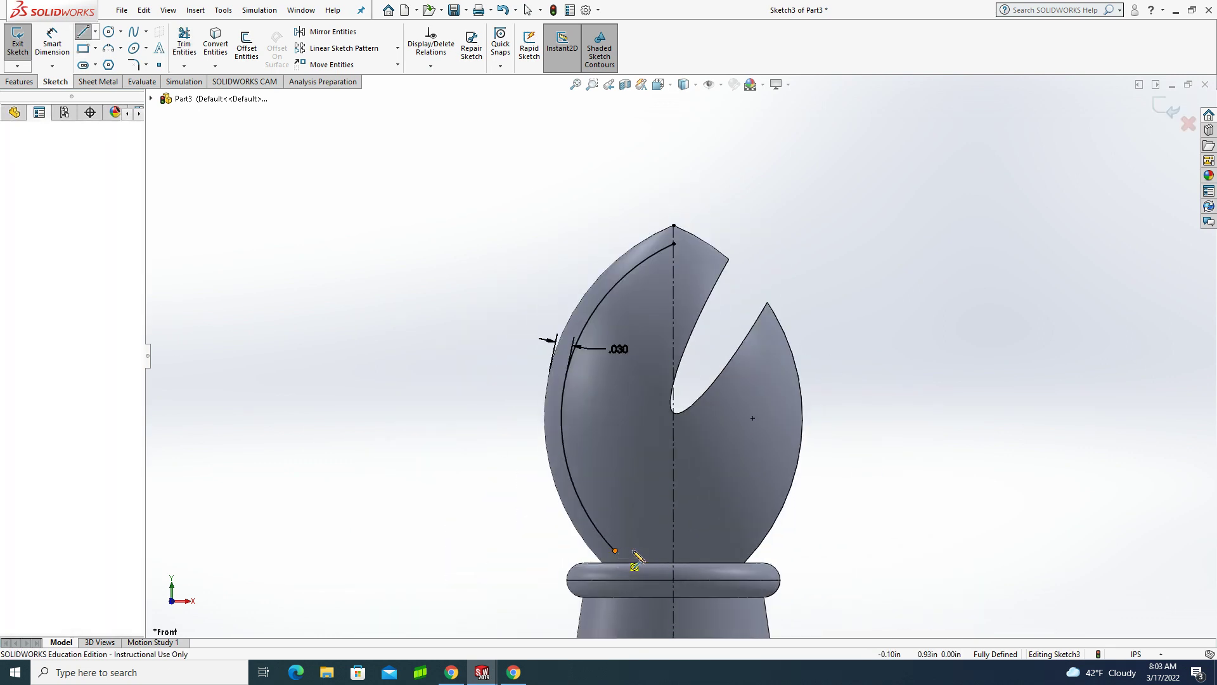
left_click(615, 550)
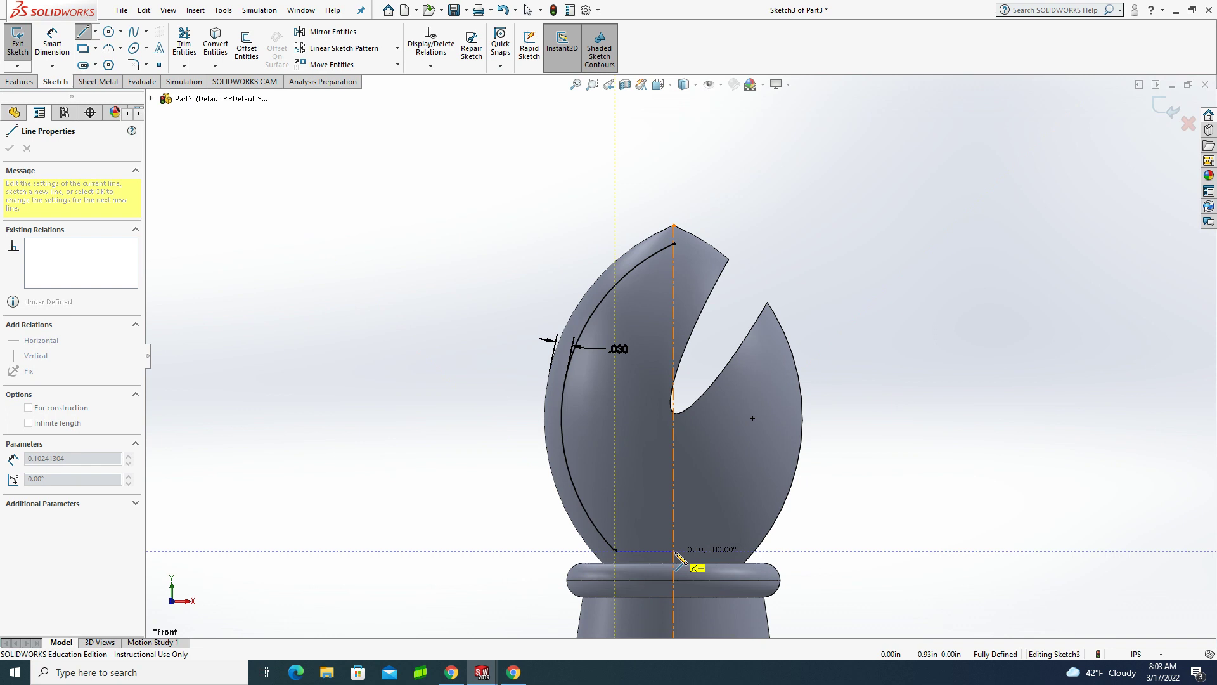
left_click(675, 552)
key("Escape")
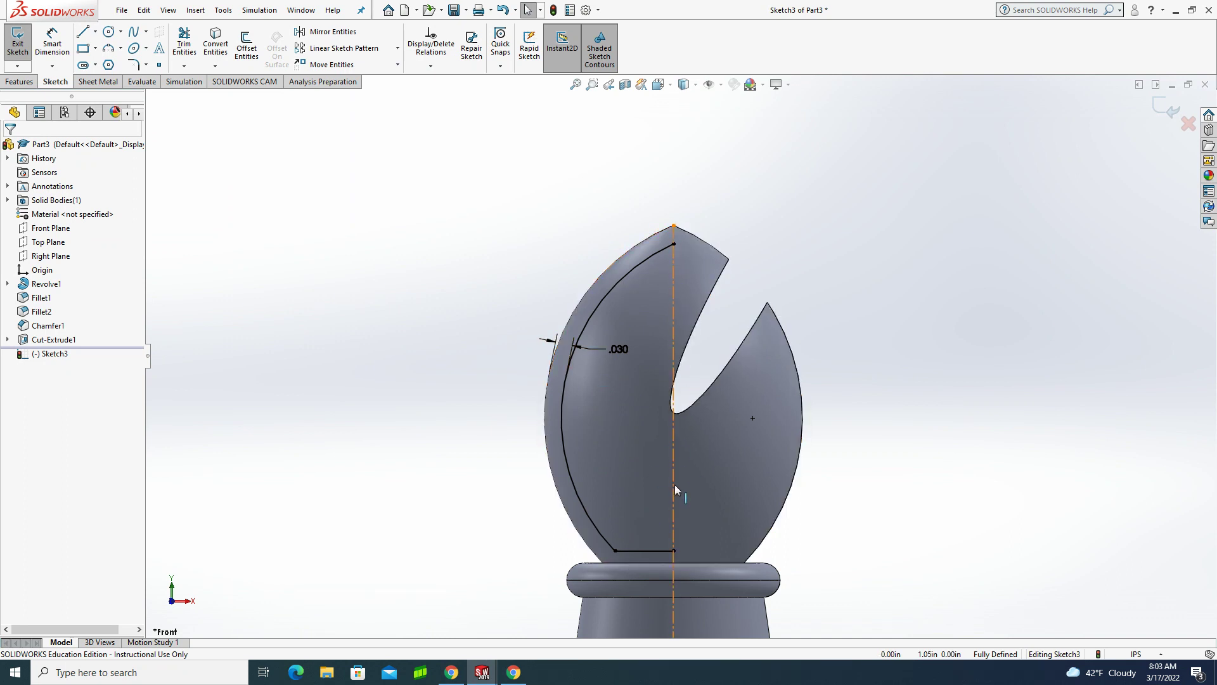
- Revolve Sketch3's auto-closed head outline 360° about Line1 to partly refill the slot
left_click(18, 41)
left_click(75, 56)
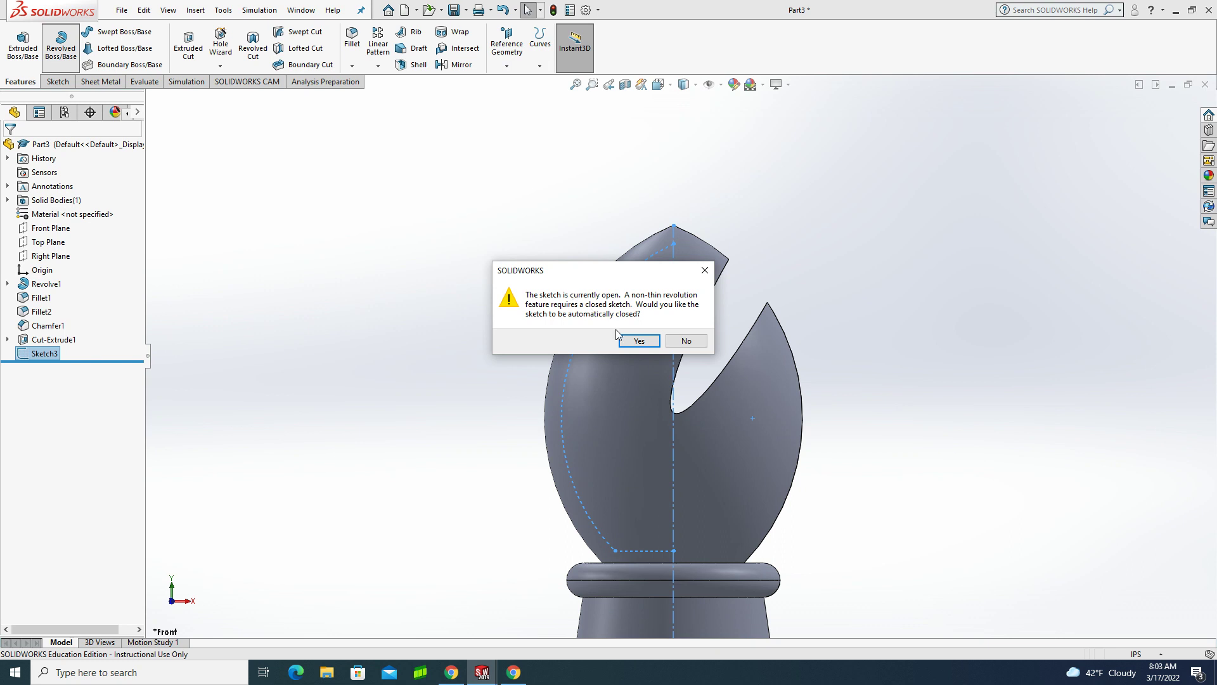
left_click(638, 341)
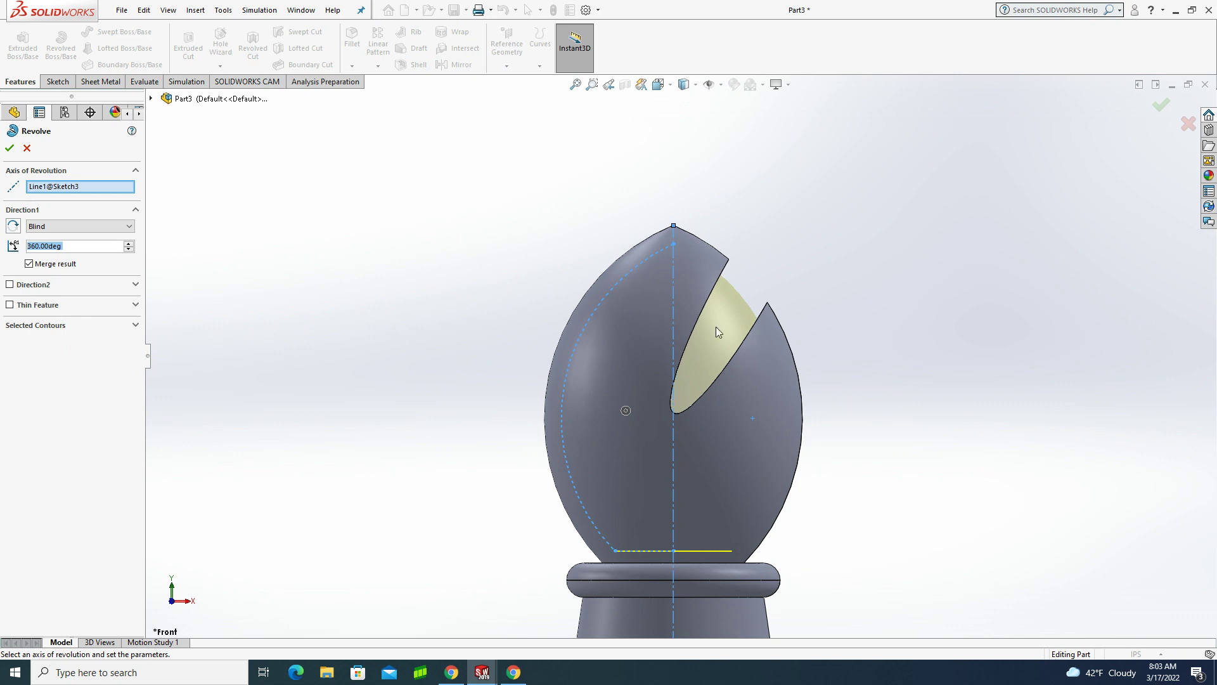
middle_click_drag(796, 373, 726, 415)
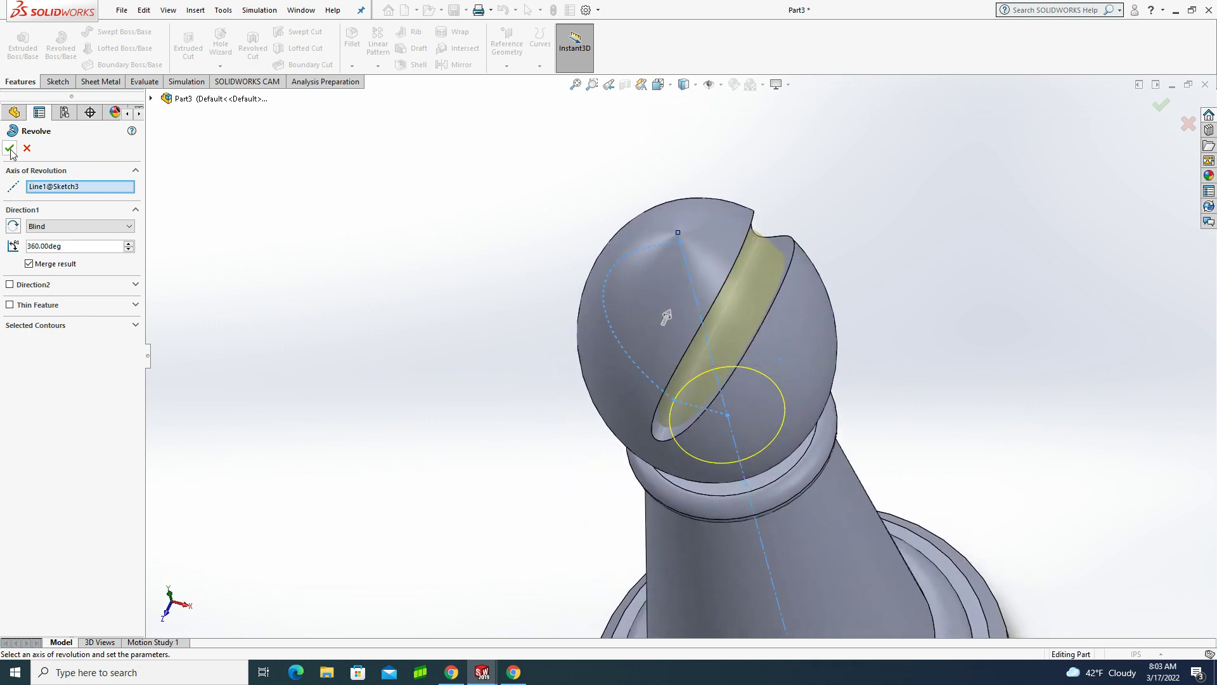
key("Return")
middle_click_drag(367, 304, 405, 253)
scroll(408, 260, "up", 5)
left_click(897, 421)
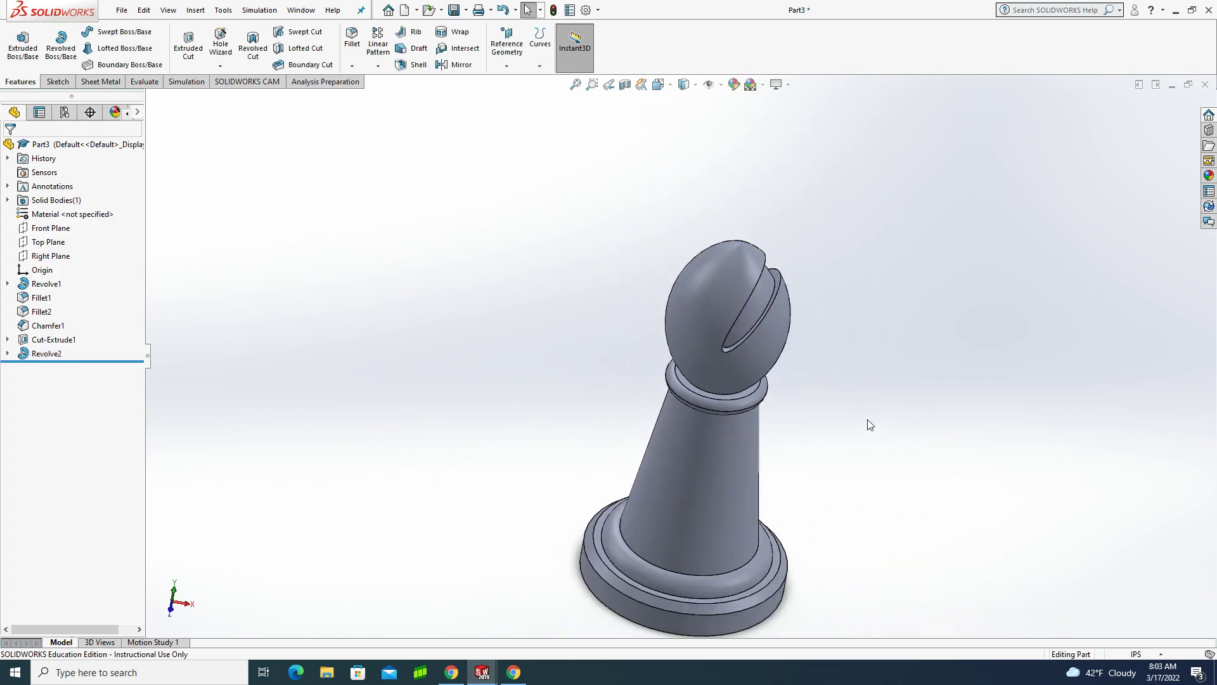
mouse_move(869, 421)
middle_mouse_down()
mouse_move(831, 364)
mouse_move(839, 280)
mouse_move(834, 339)
middle_mouse_up()
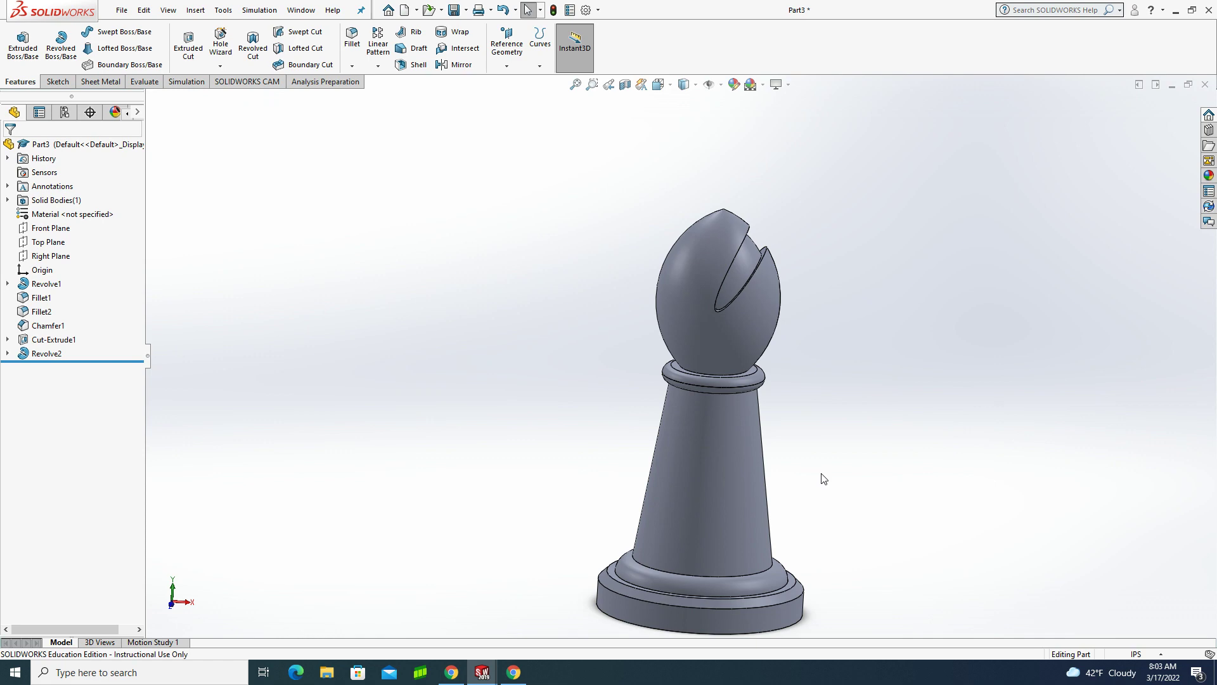
left_click(513, 672)
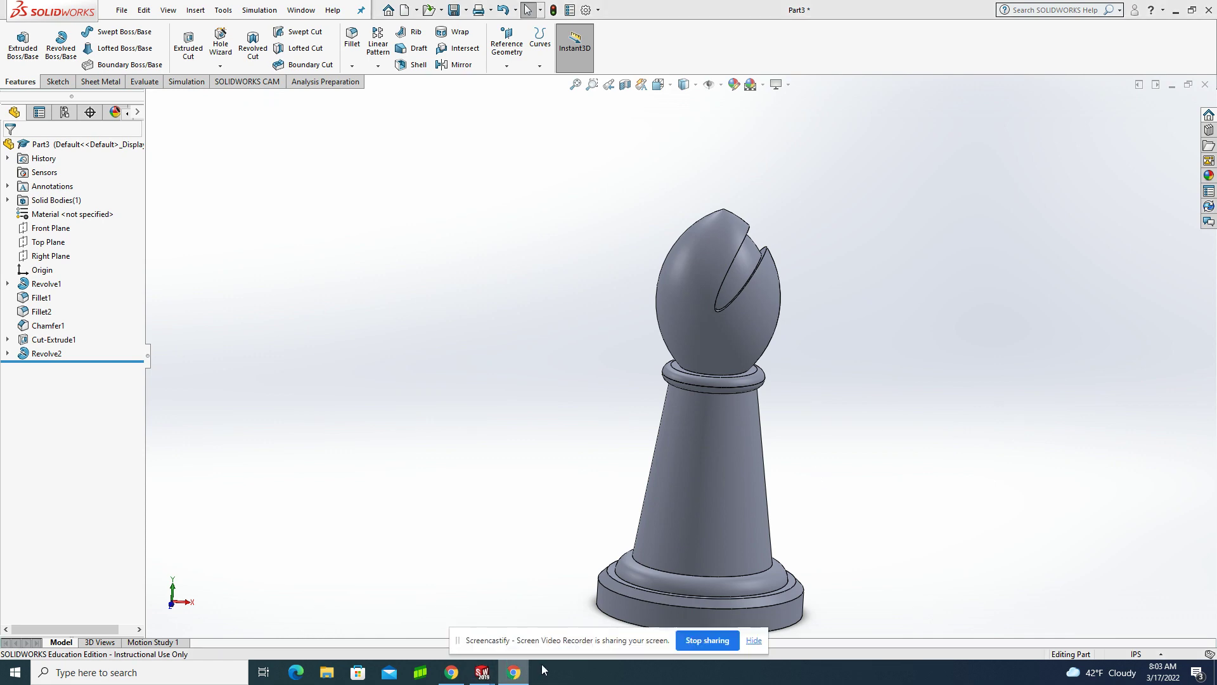